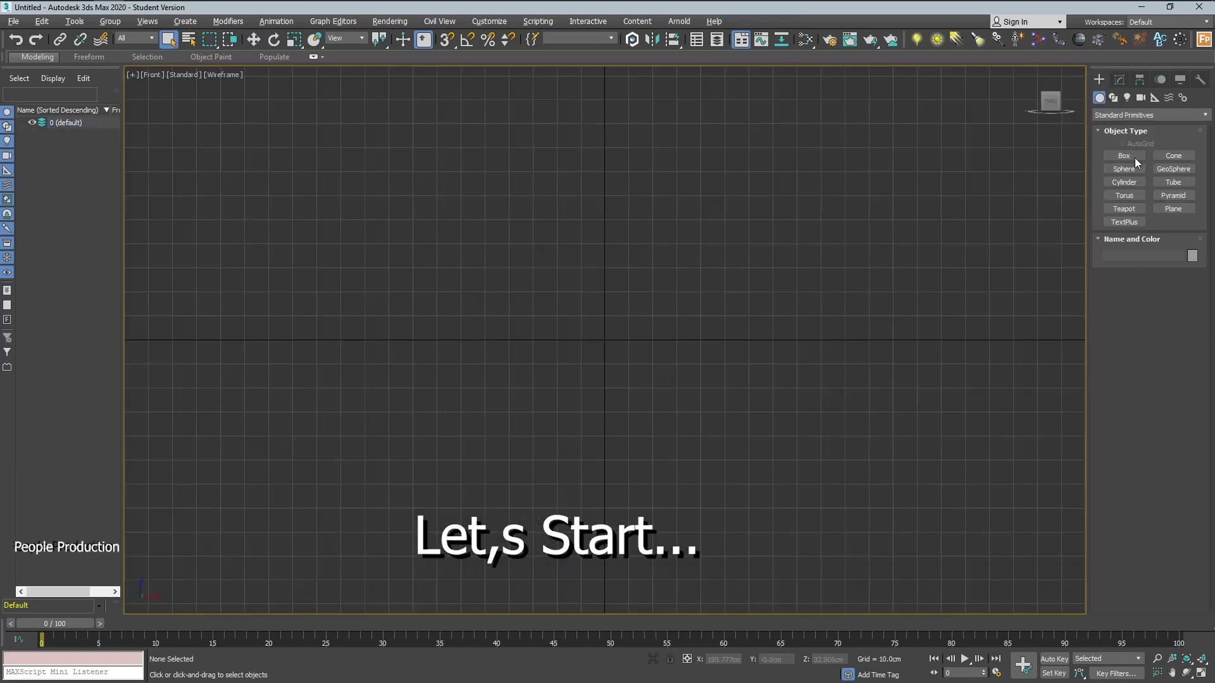
Draw a long horizontal two-point line, Line001, across the Front view
left_click(1113, 98)
left_click(1124, 166)
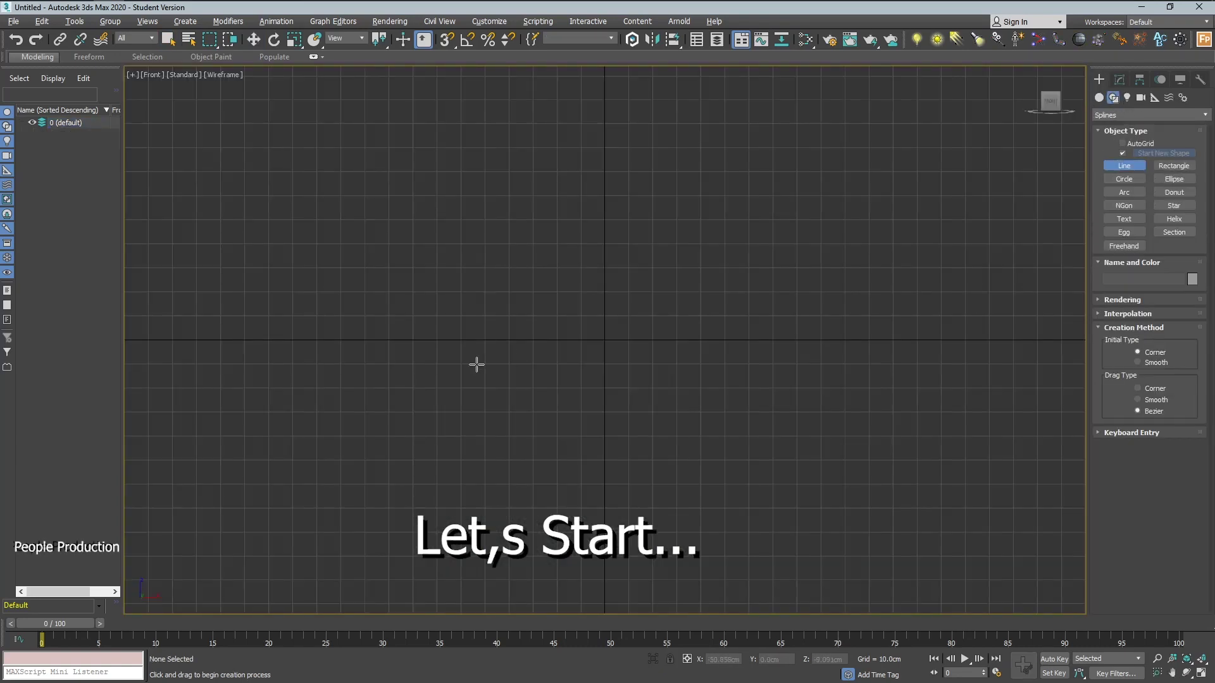
left_click(244, 339)
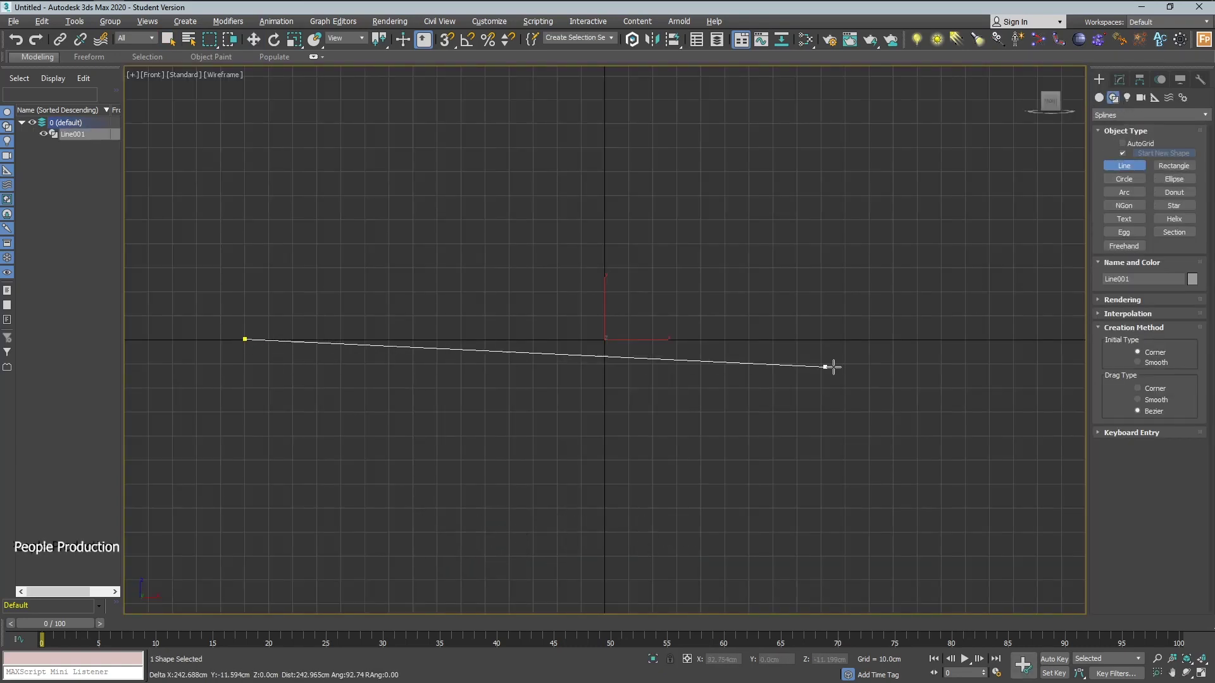
left_click(1061, 339)
right_click(722, 364)
scroll(715, 380, "down", 4)
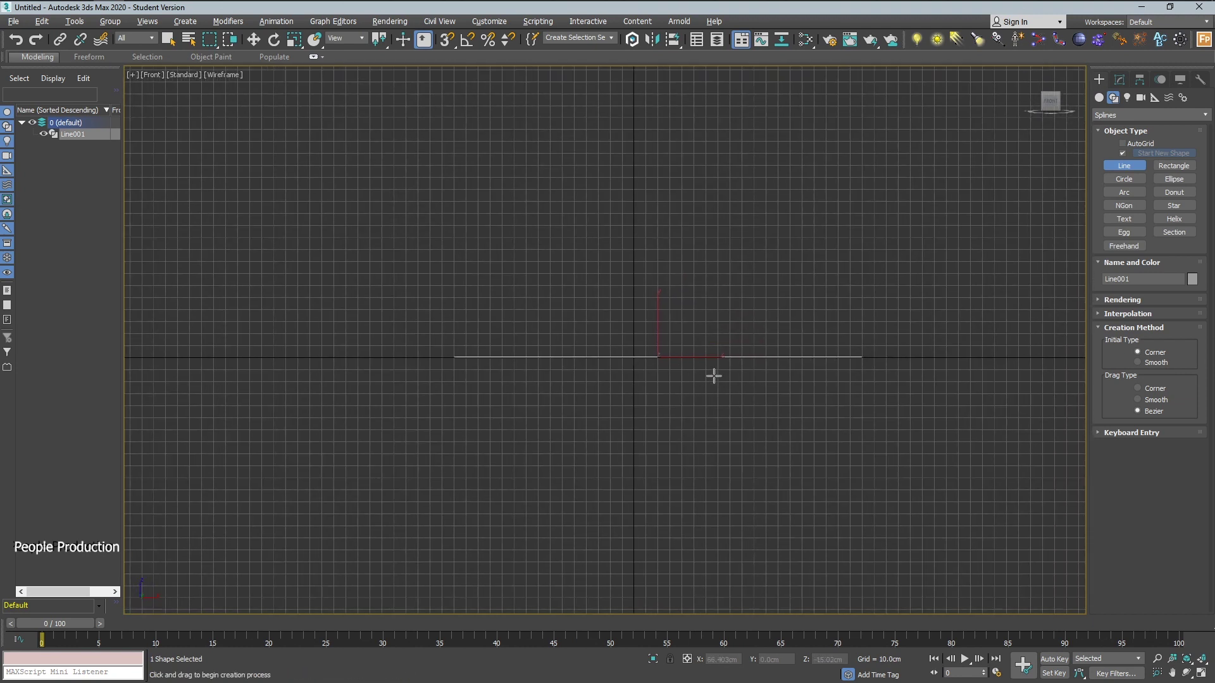
scroll(713, 376, "up", 4)
left_click(1119, 79)
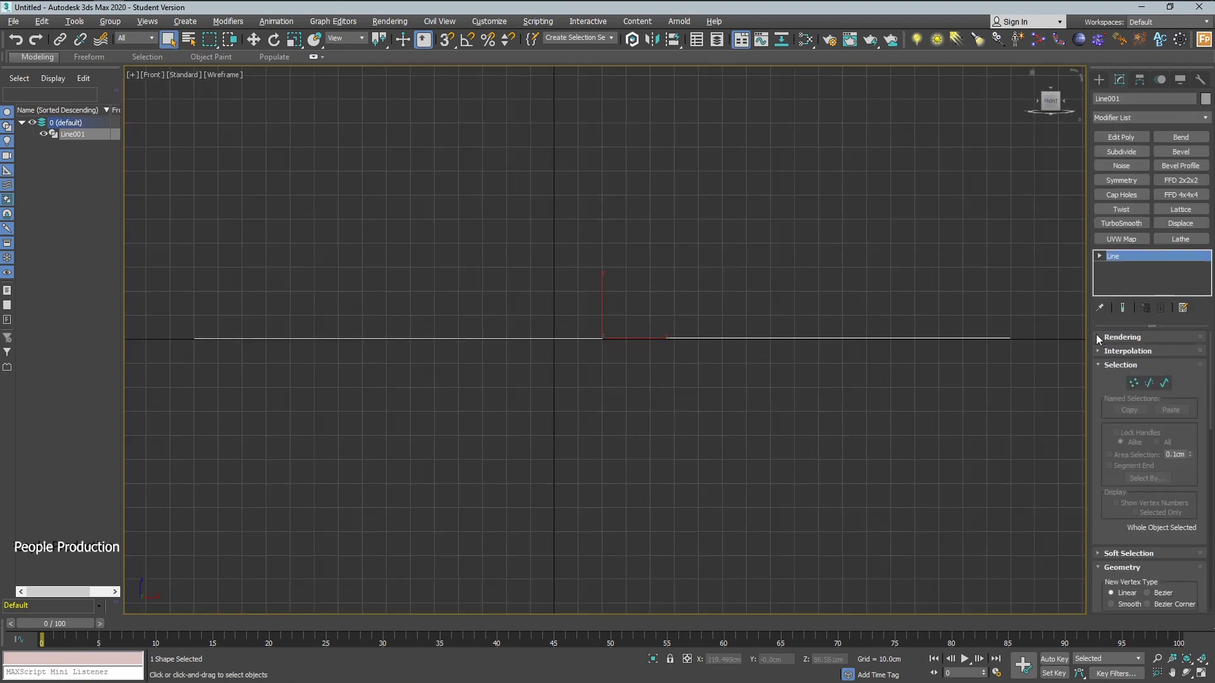
Make Line001 render as solid geometry and inspect it in the maximized Perspective view
left_click(1122, 337)
left_click(1106, 360)
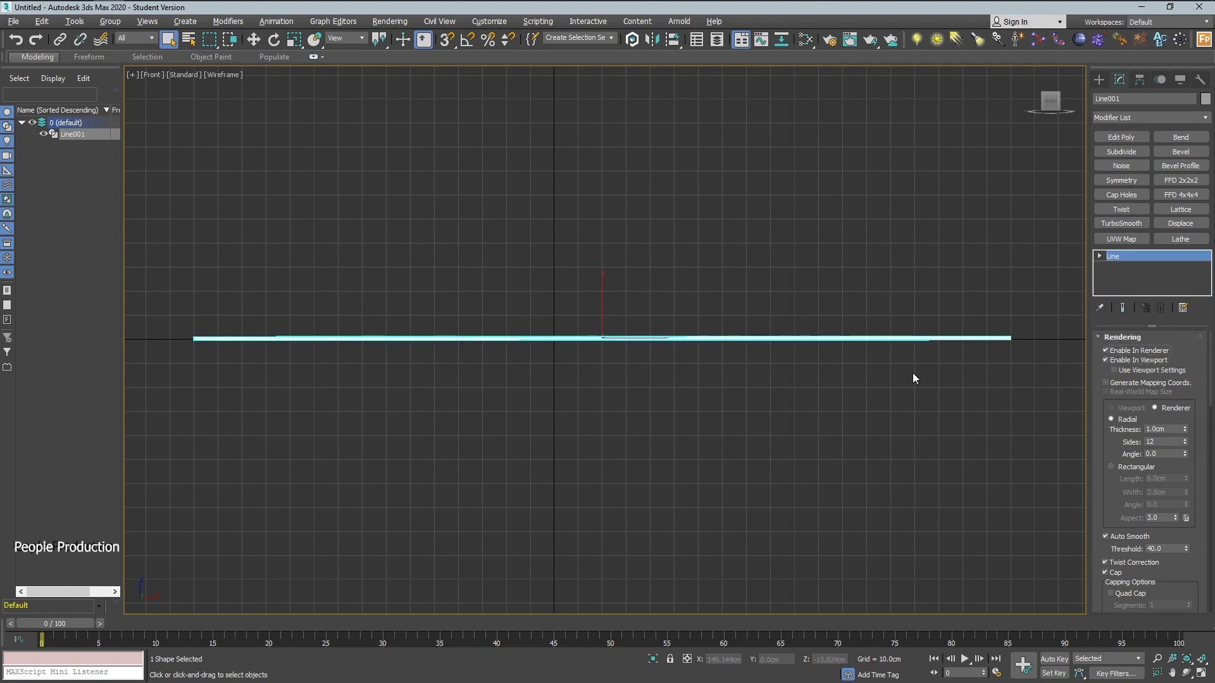
key("alt+w")
left_click(879, 389)
key("alt+w")
scroll(747, 403, "down", 3)
middle_click_drag(784, 381, 732, 367, "alt")
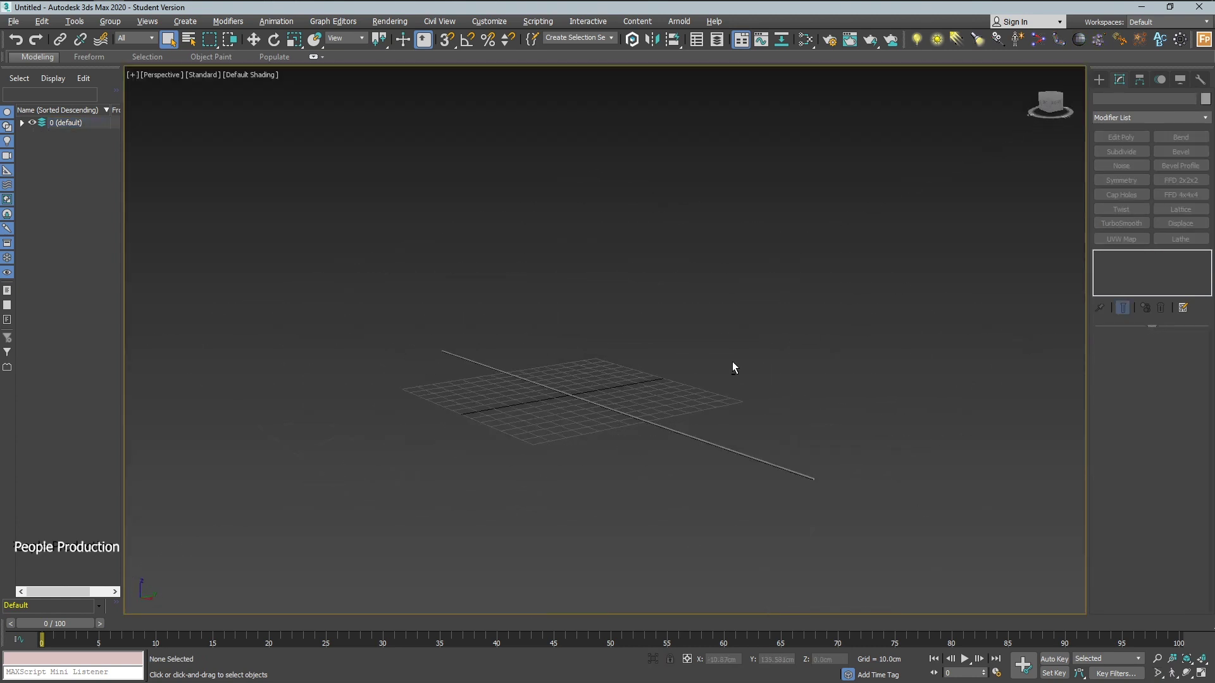
left_click(716, 445)
scroll(716, 447, "up", 5)
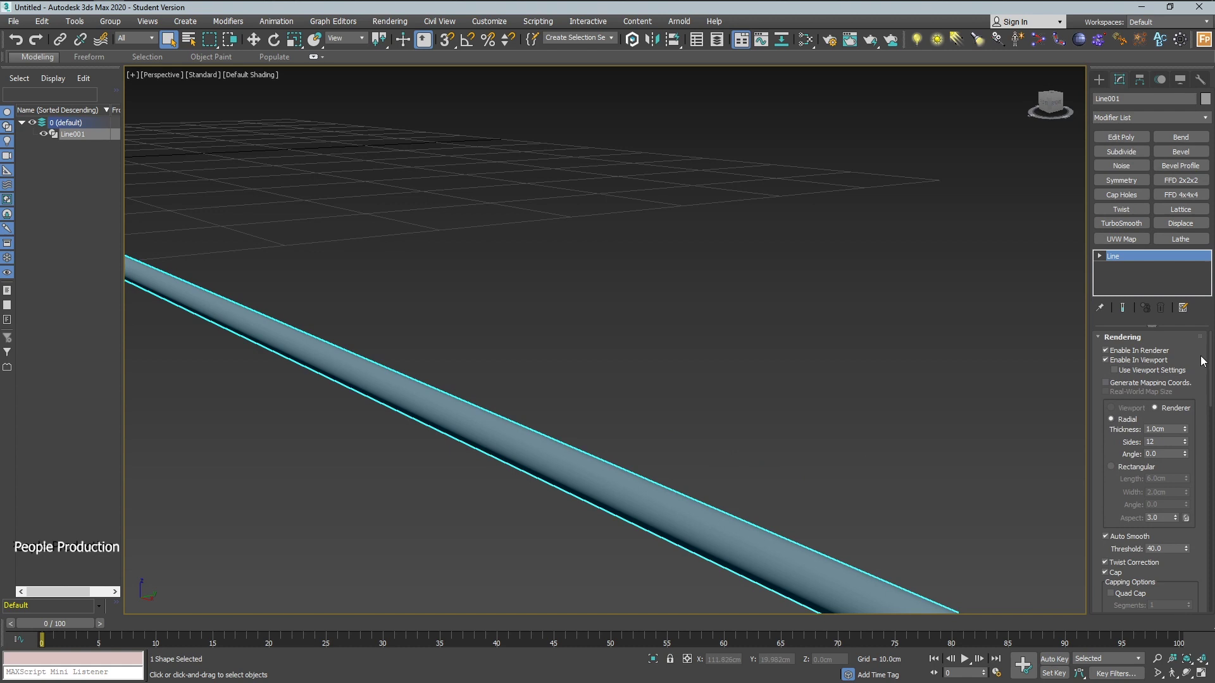
Give the bar a Rectangular profile of Length 6.84 cm and Width 5.18 cm
left_click(1110, 467)
key("z")
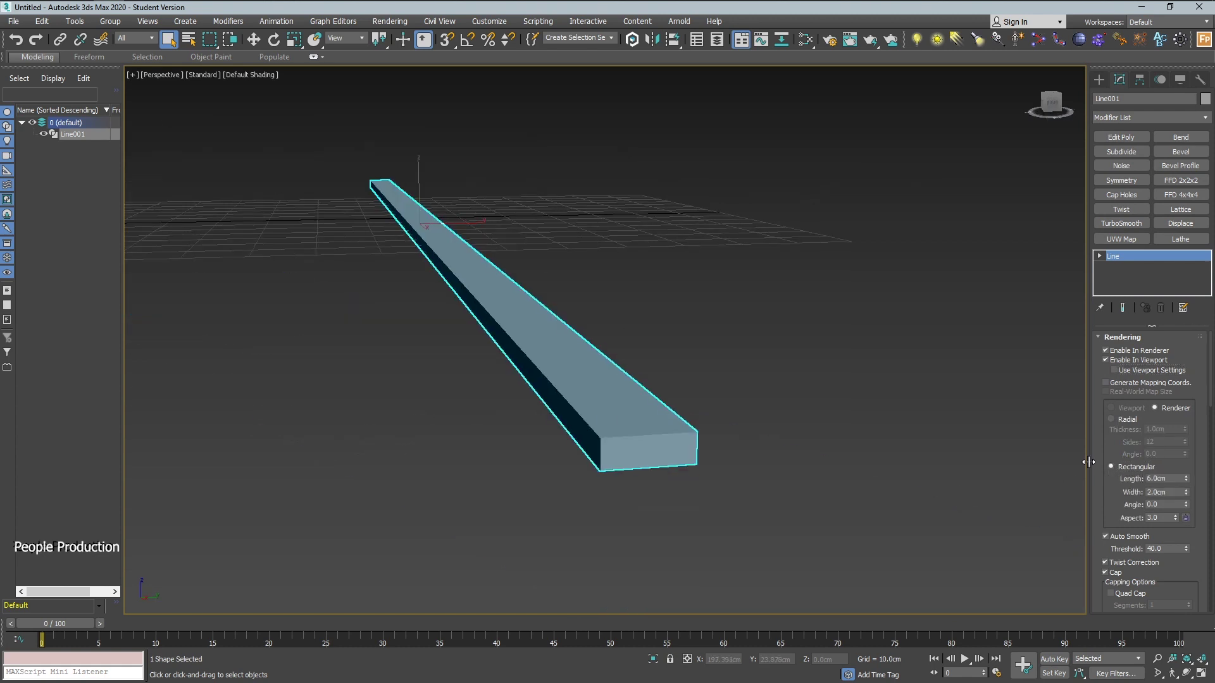
mouse_move(1187, 479)
left_mouse_down()
mouse_move(1184, 467)
mouse_move(1187, 481)
left_mouse_up()
left_click(944, 413)
scroll(761, 460, "down", 5)
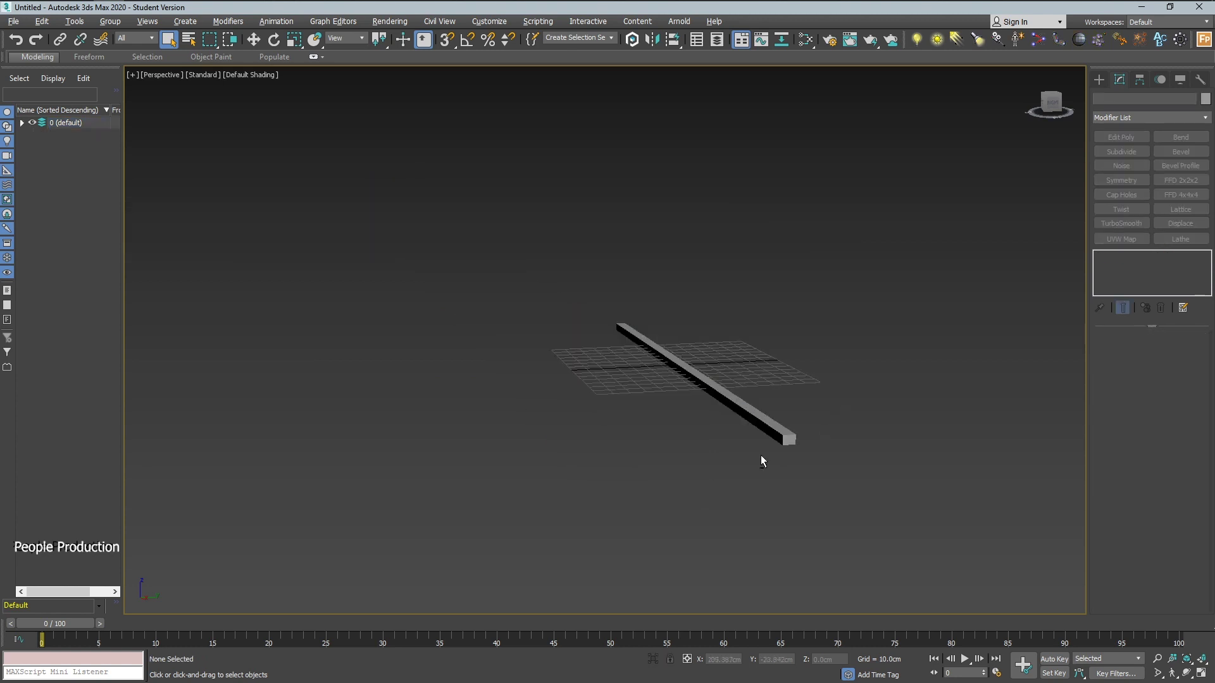
middle_click_drag(761, 460, 810, 375, "alt")
scroll(788, 399, "up", 5)
left_click(789, 396)
key("alt+w")
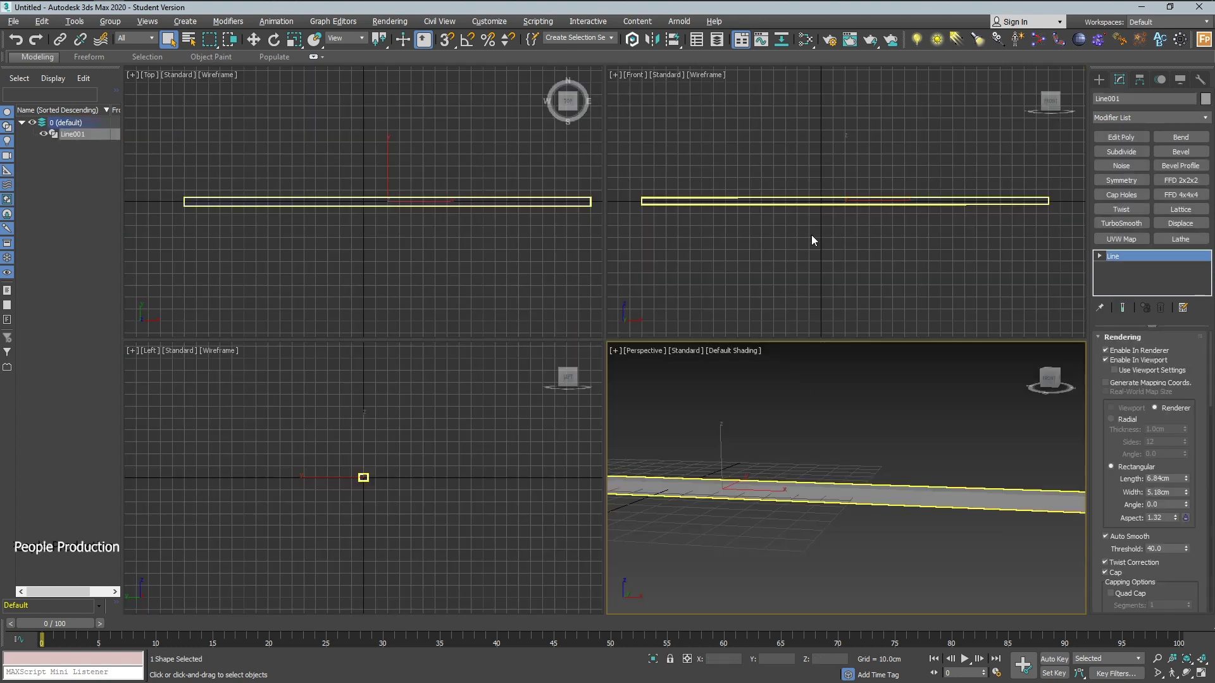
key("alt+w")
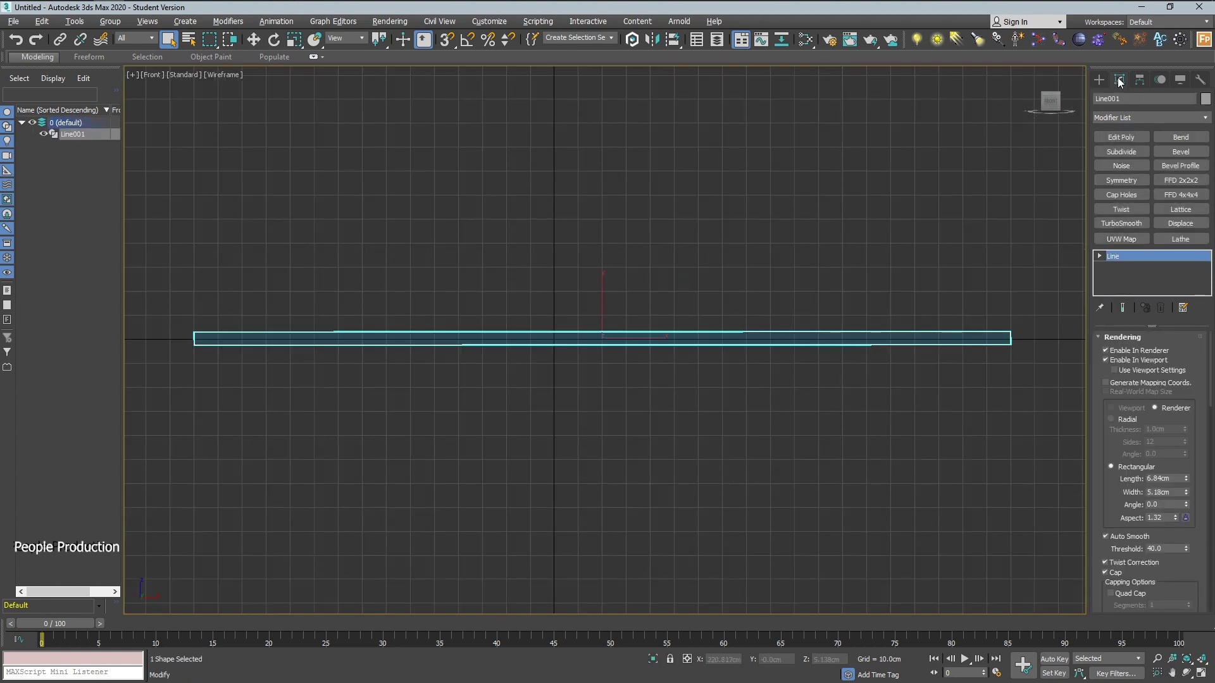
Draw an arc, Arc001, spanning the bar's ends in the Front view
left_click(1099, 79)
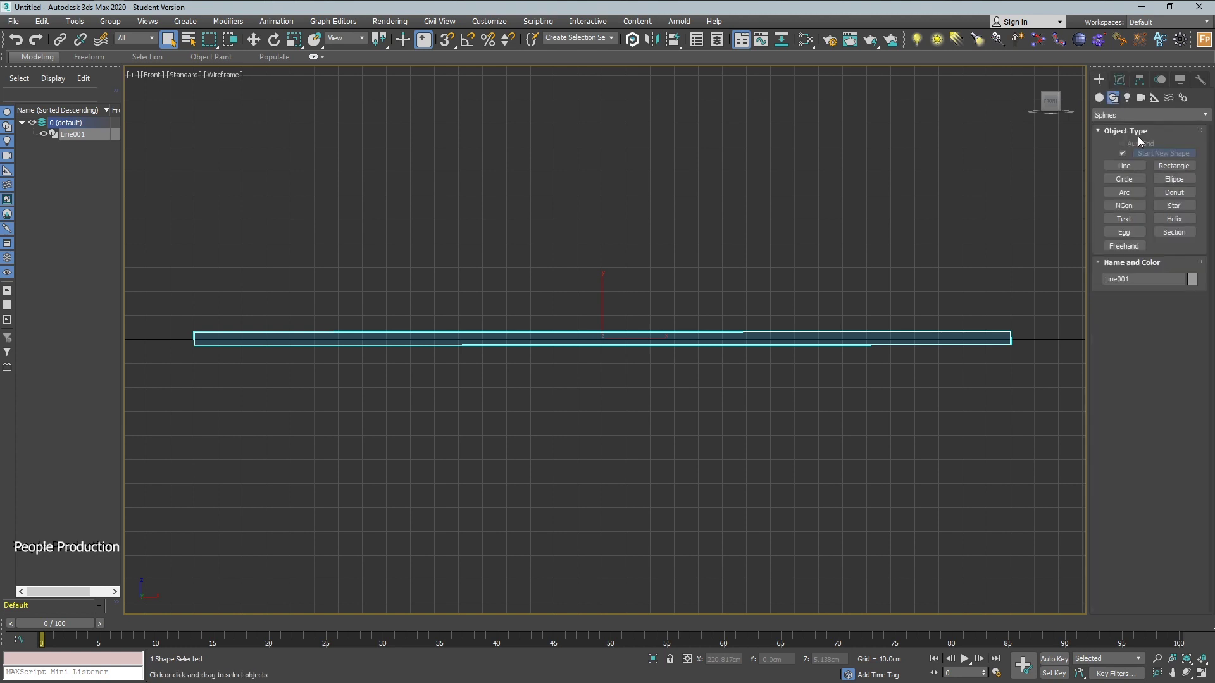
left_click(1127, 192)
left_click_drag(218, 332, 988, 339)
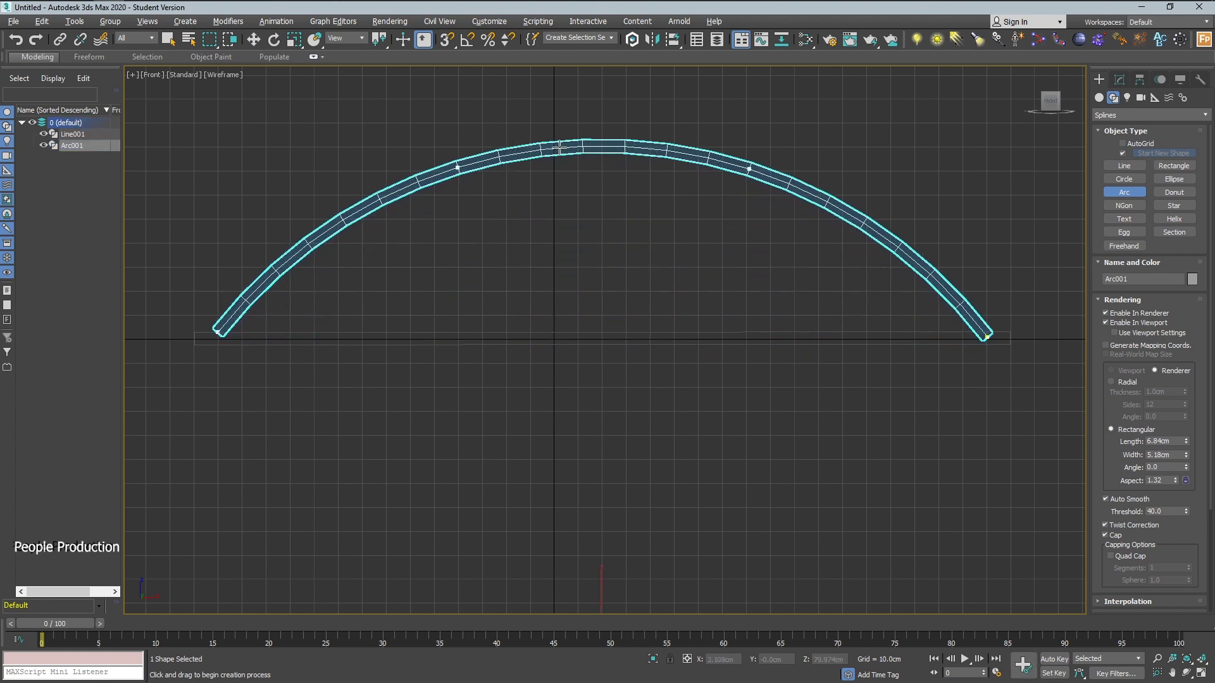
left_click(559, 146)
Orbit the maximized Perspective view to the arch and select Arc001 for moving
key("alt+w")
left_click(872, 396)
key("alt+w")
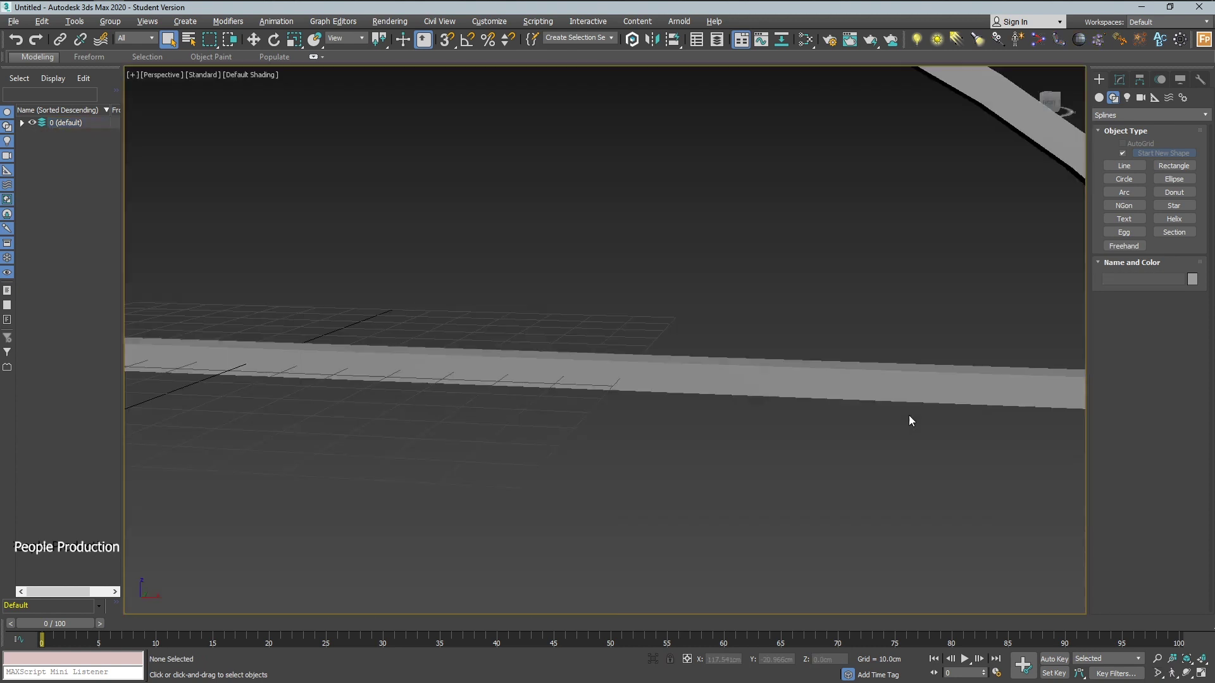
scroll(831, 419, "down", 3)
mouse_move(831, 418)
middle_mouse_down("alt")
mouse_move(788, 412)
mouse_move(846, 415)
mouse_move(871, 398)
middle_mouse_up("alt")
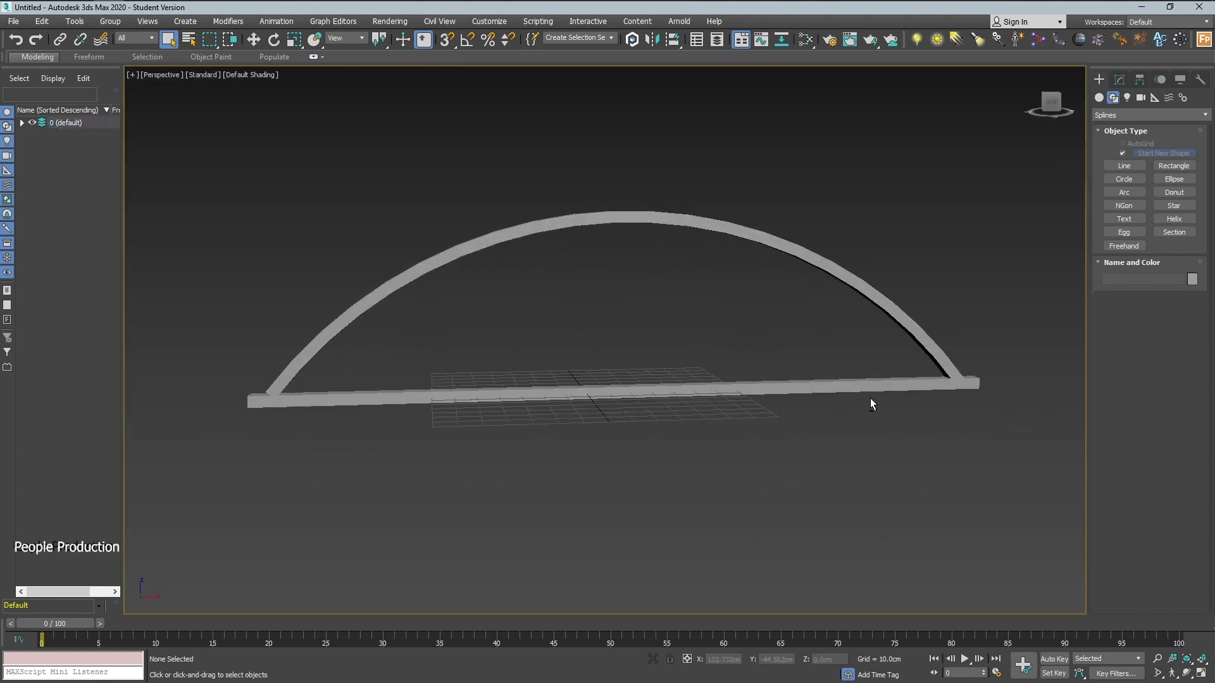
left_click(659, 209)
key("w")
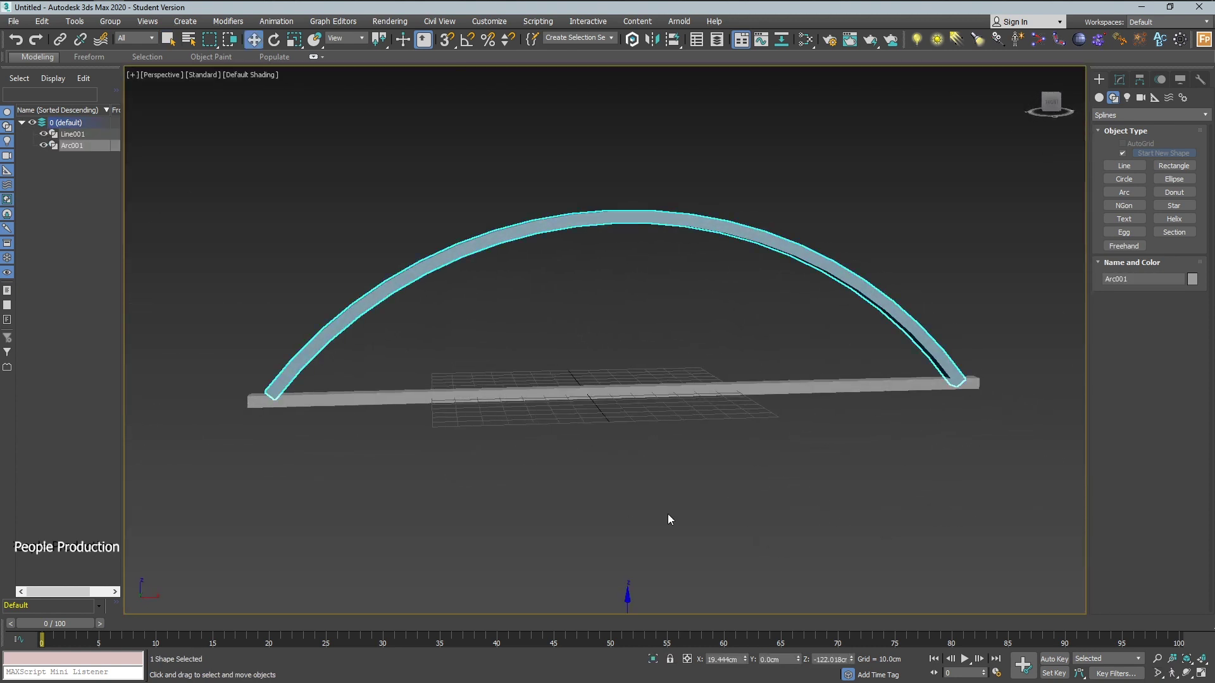
scroll(667, 514, "down", 4)
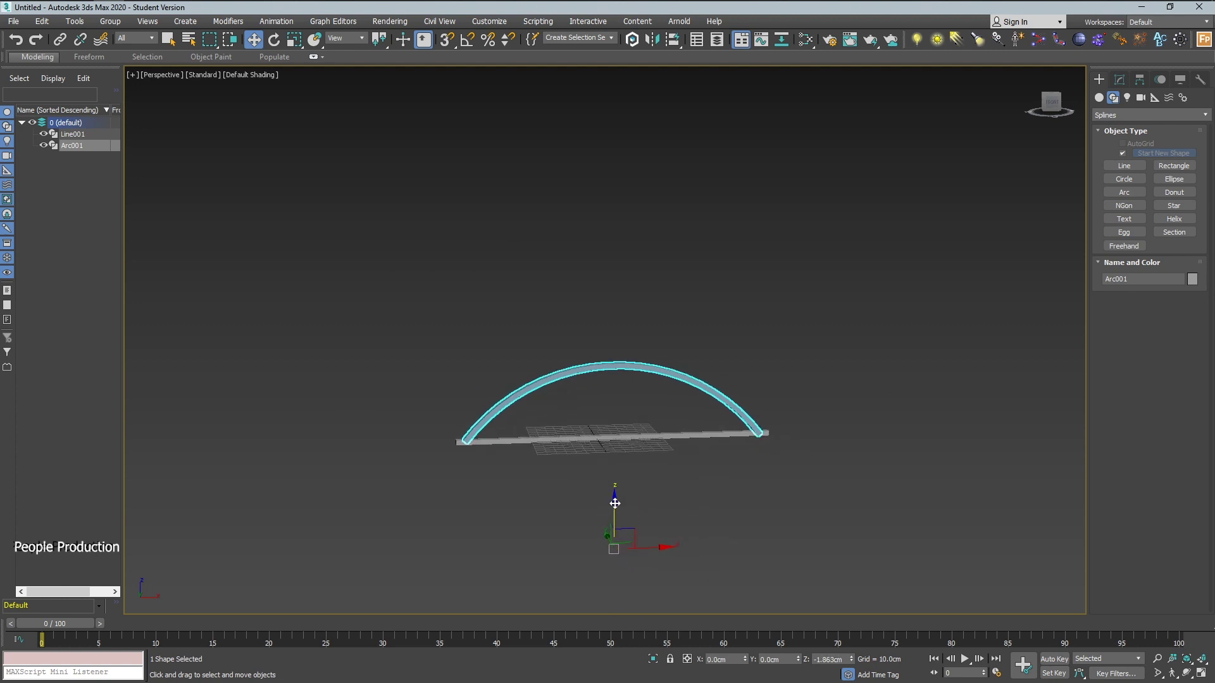
scroll(704, 457, "up", 3)
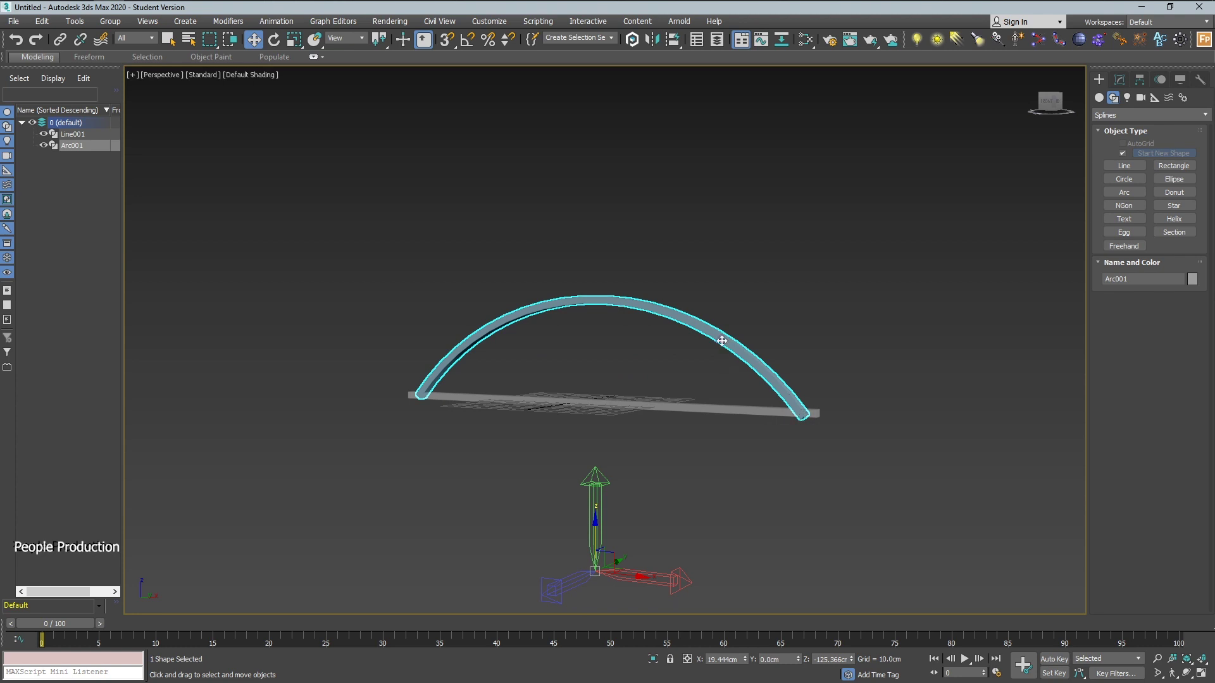
left_click_drag(603, 520, 589, 252)
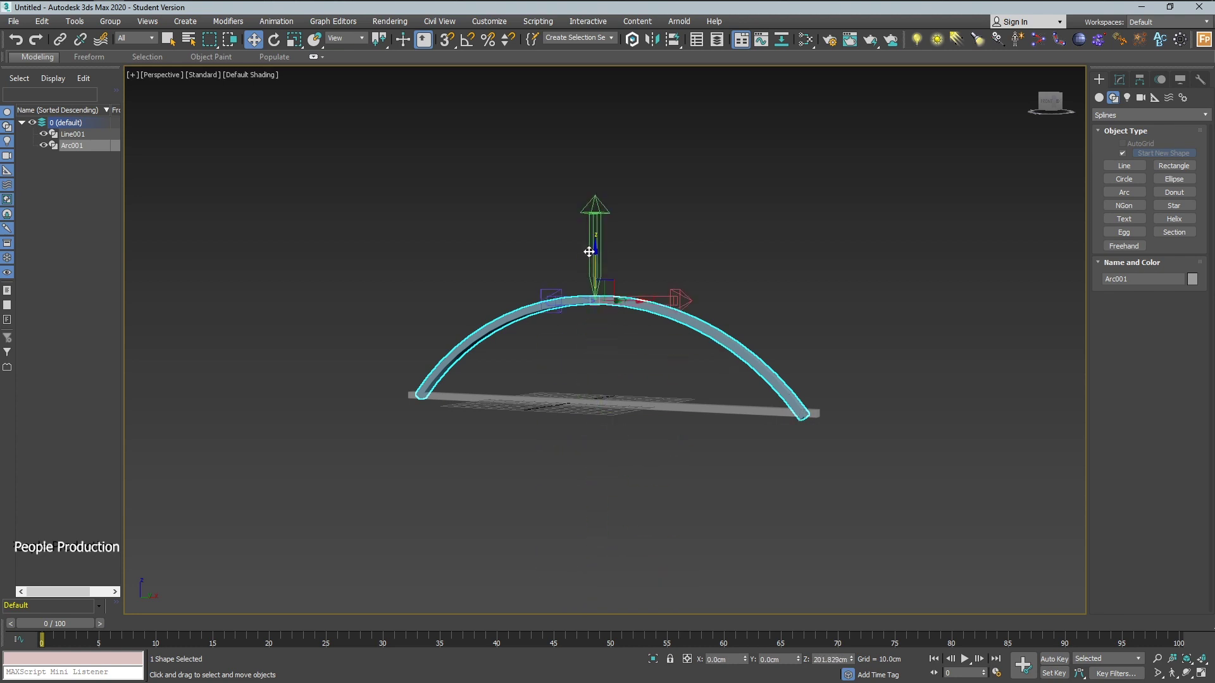
middle_click_drag(661, 323, 673, 336, "alt")
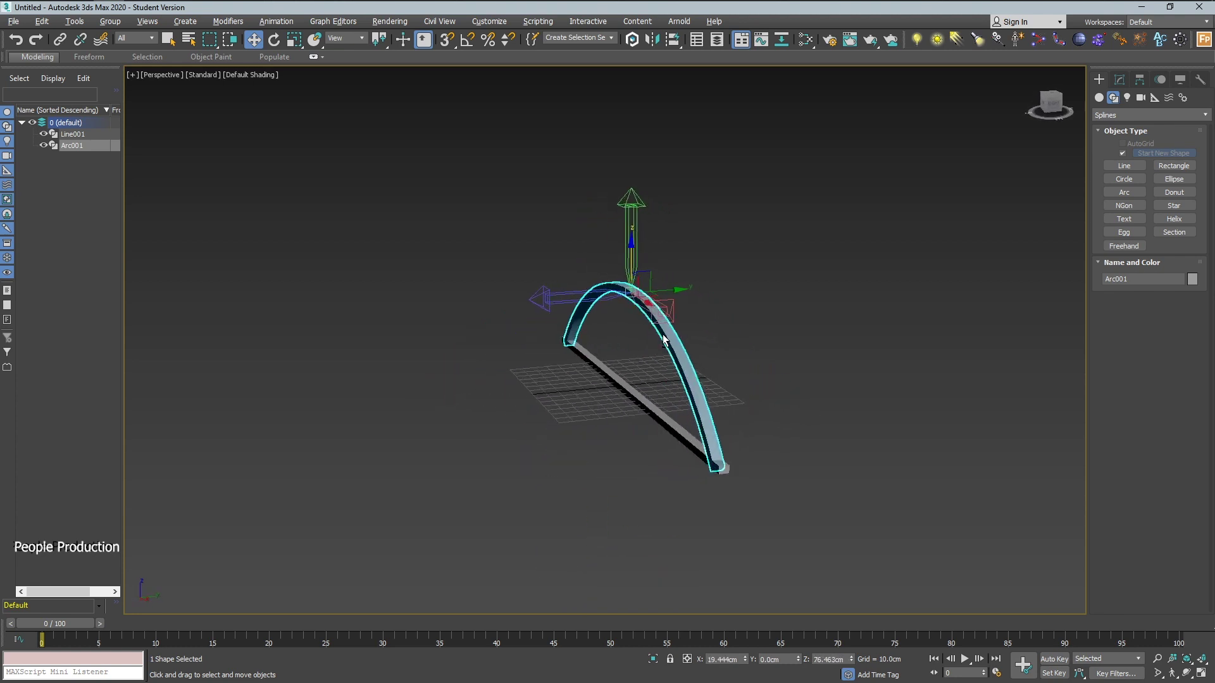
left_click(851, 376)
scroll(851, 376, "up", 5)
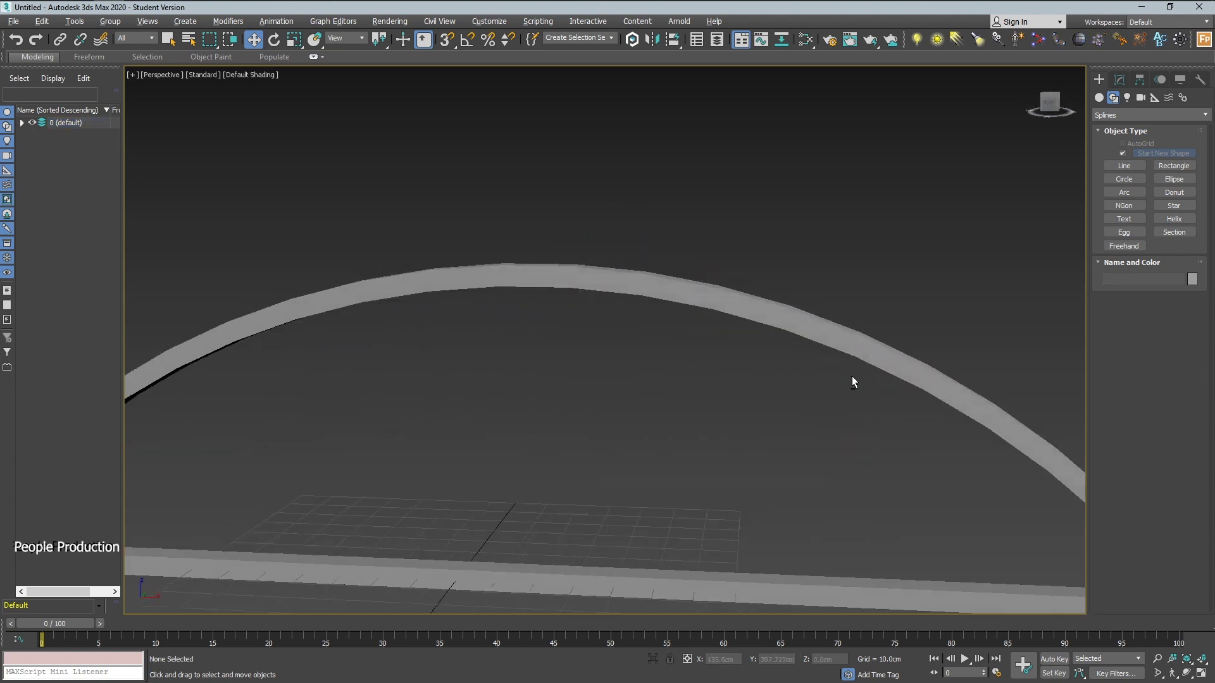
mouse_move(851, 376)
middle_mouse_down()
mouse_move(774, 391)
mouse_move(804, 412)
mouse_move(652, 279)
middle_mouse_up()
left_click(652, 279)
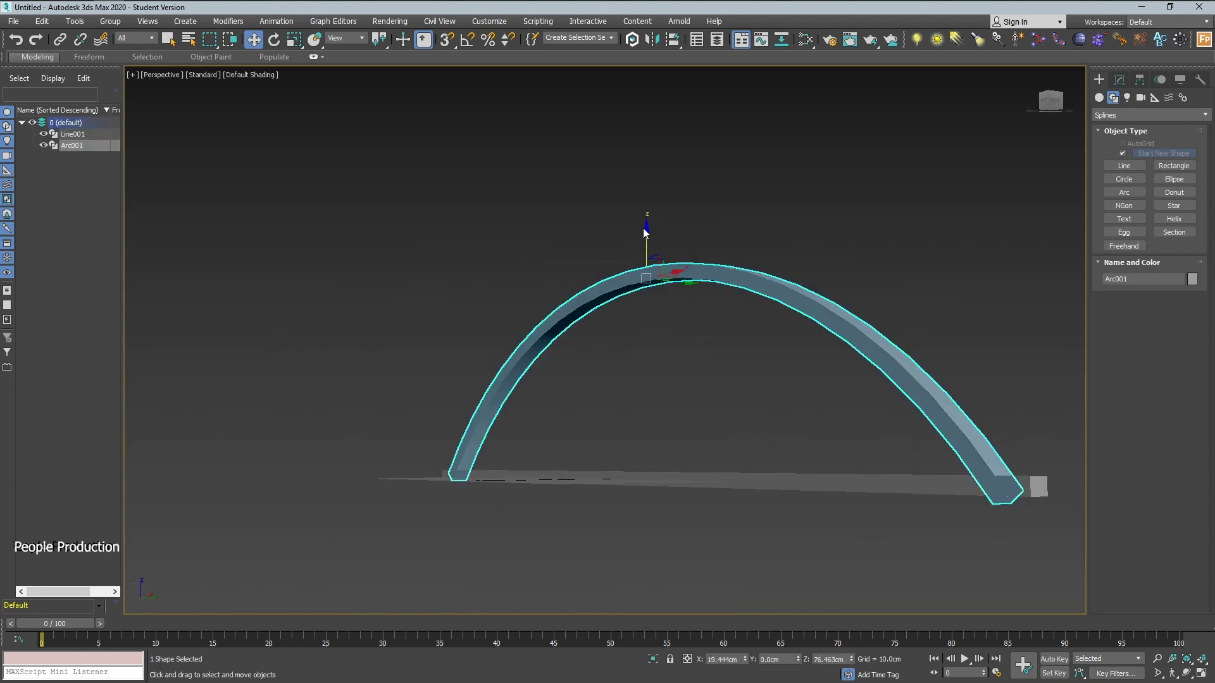
mouse_move(647, 224)
middle_mouse_down("alt")
mouse_move(812, 342)
mouse_move(779, 397)
middle_mouse_up("alt")
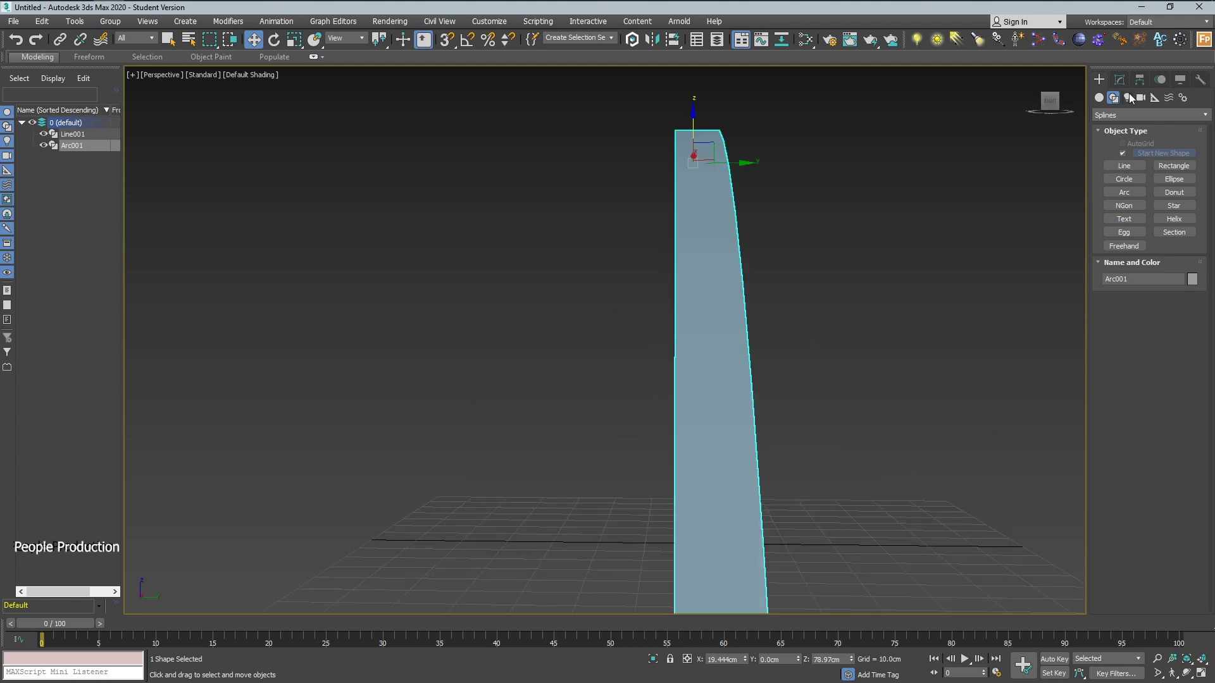
Reduce Arc001's rectangular cross-section Length to 5.472 cm
left_click(1120, 79)
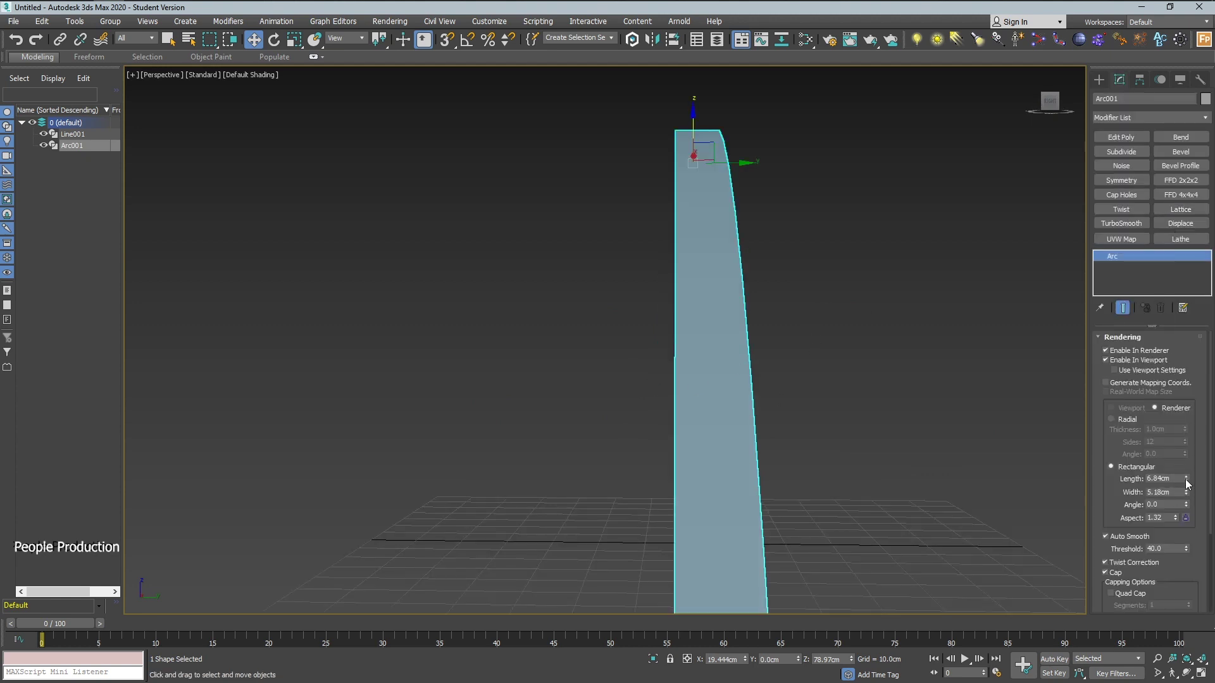
left_click_drag(1187, 485, 1186, 504)
scroll(780, 385, "down", 4)
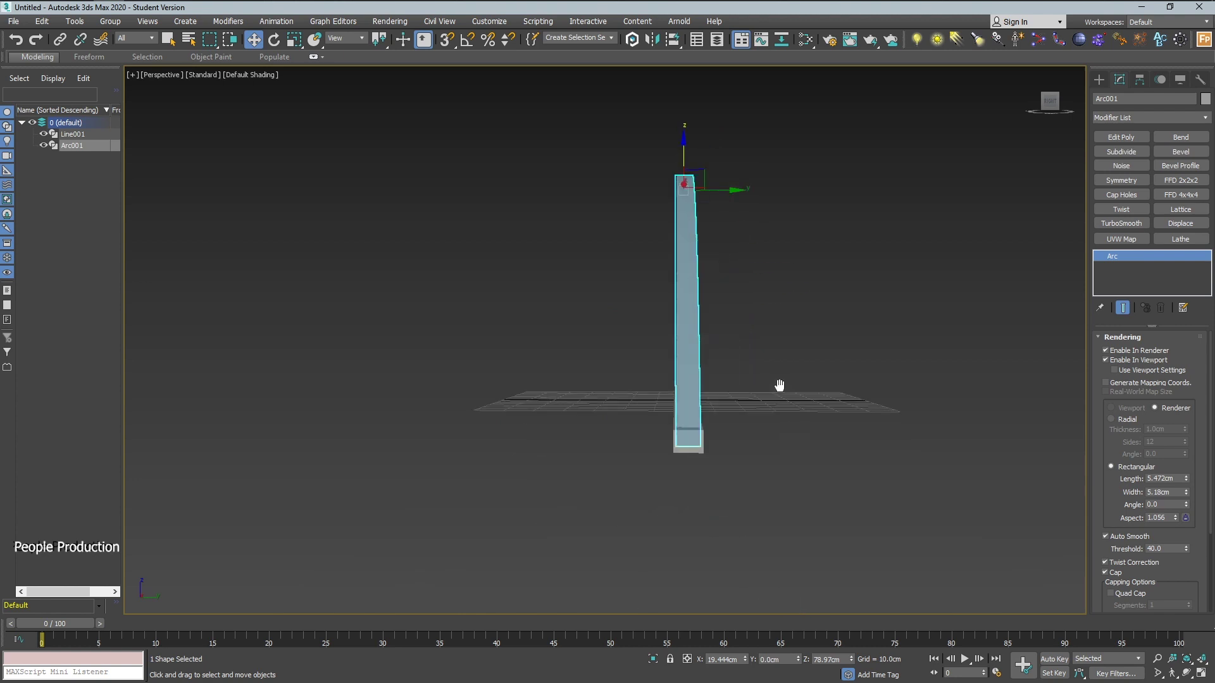
mouse_move(780, 386)
middle_mouse_down("alt")
mouse_move(784, 433)
mouse_move(962, 431)
middle_mouse_up("alt")
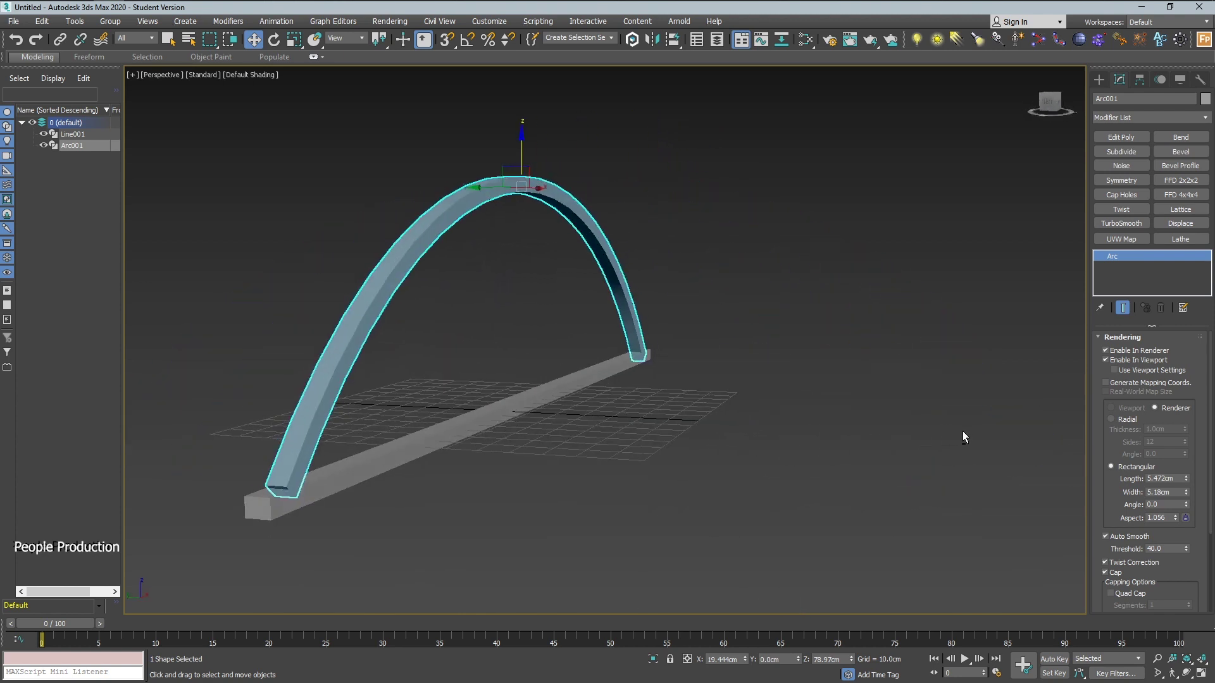
scroll(347, 453, "up", 5)
scroll(624, 467, "down", 5)
scroll(624, 466, "up", 3)
Shift Arc001 slightly on Z, to about 76.6 cm, then zoom in on where it meets the bar
mouse_move(624, 467)
middle_mouse_down()
mouse_move(563, 461)
mouse_move(554, 438)
middle_mouse_up()
scroll(572, 466, "up", 1)
scroll(610, 461, "down", 2)
scroll(507, 461, "up", 2)
left_click_drag(717, 126, 712, 132)
middle_click_drag(712, 132, 931, 438, "alt")
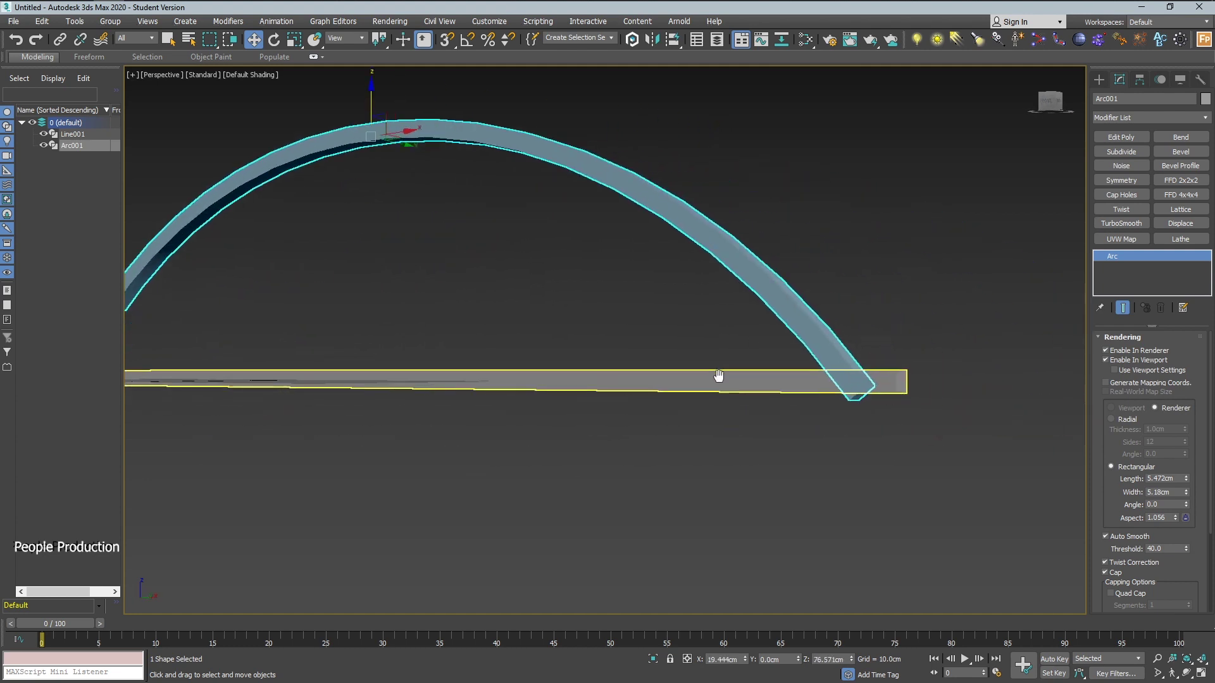
Convert Arc001 to an editable mesh and select the vertices at its end
right_click(811, 347)
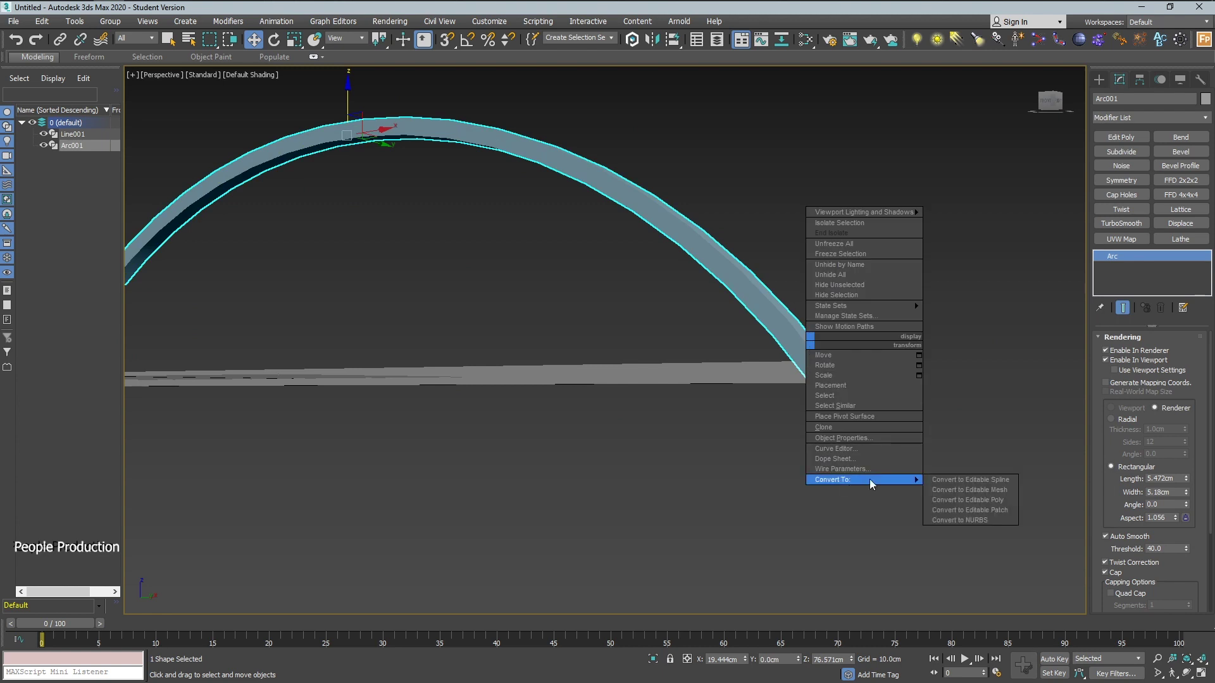
left_click(962, 492)
key("1")
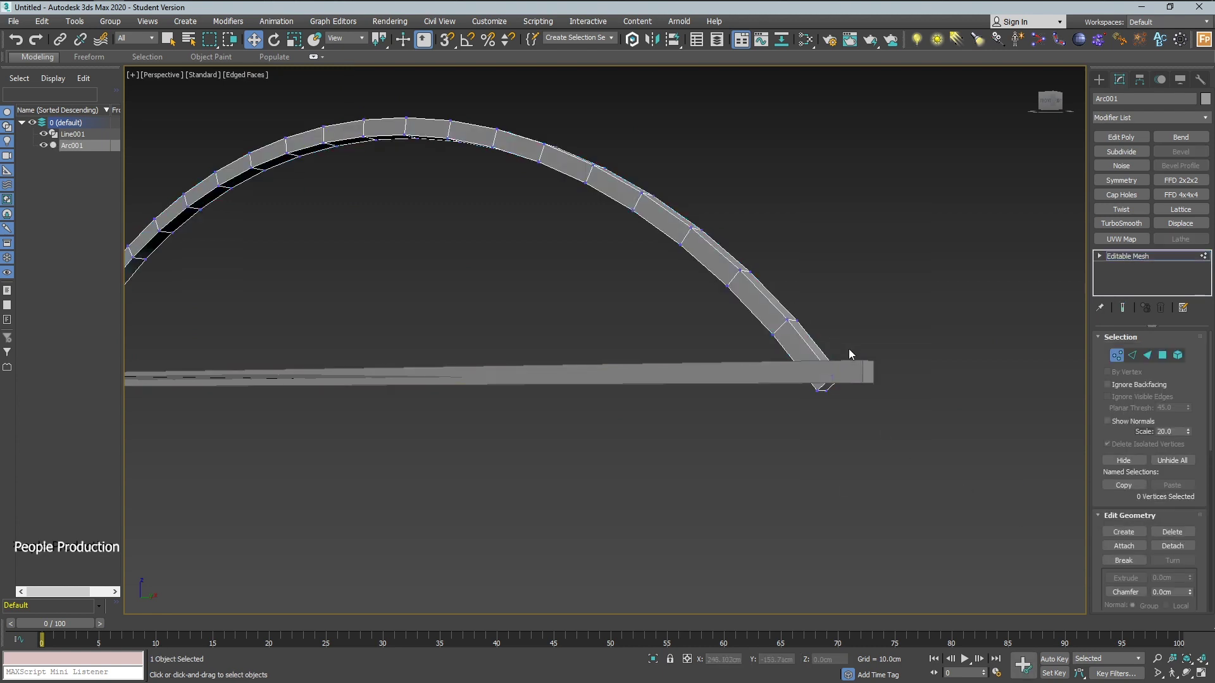
left_click_drag(791, 430, 792, 431)
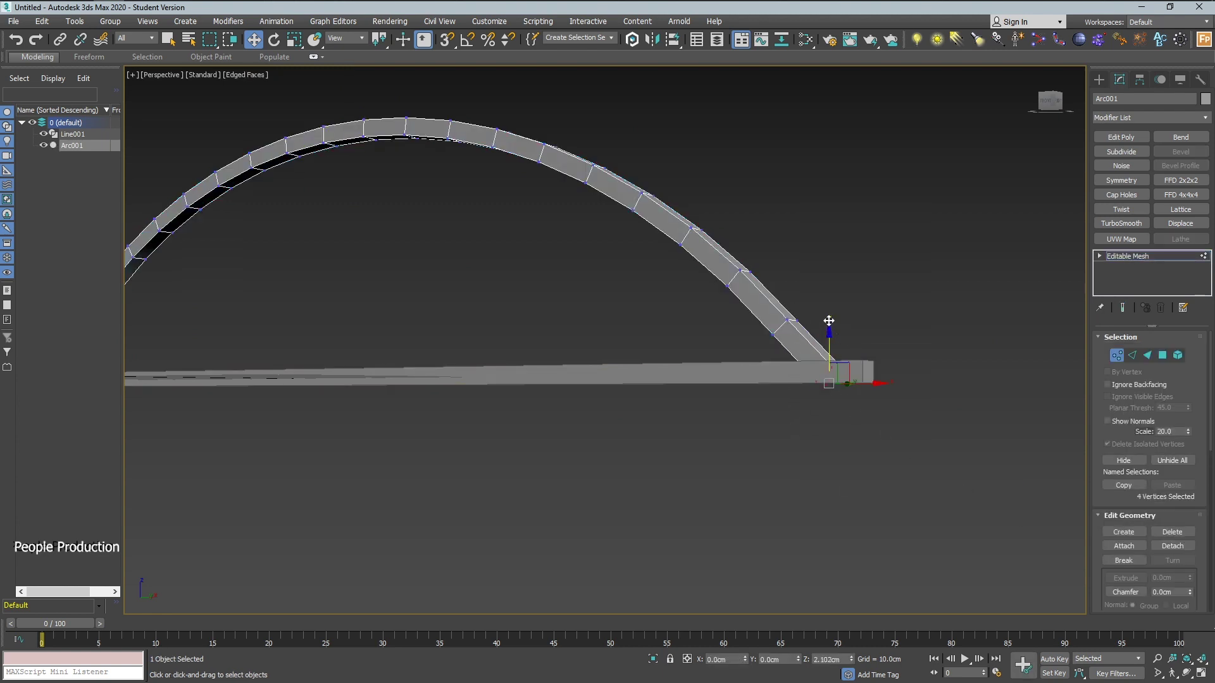
scroll(1061, 430, "down", 2)
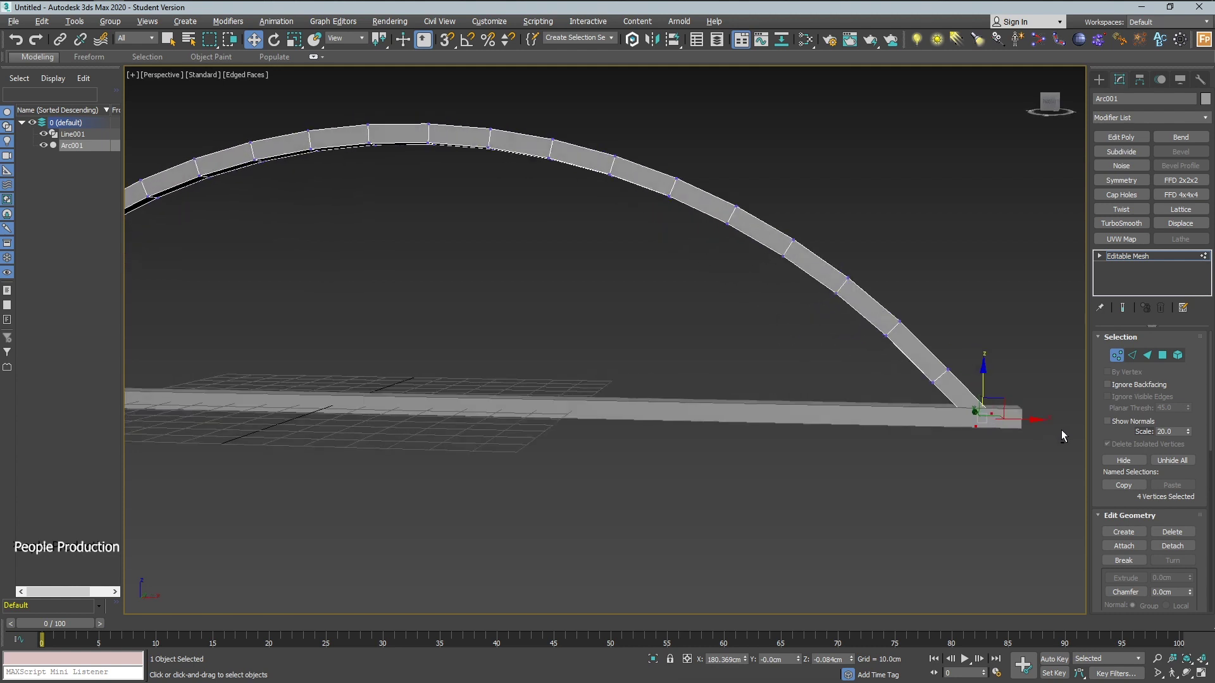
middle_click_drag(1068, 431, 903, 402)
scroll(750, 389, "up", 3)
middle_click_drag(750, 389, 556, 415)
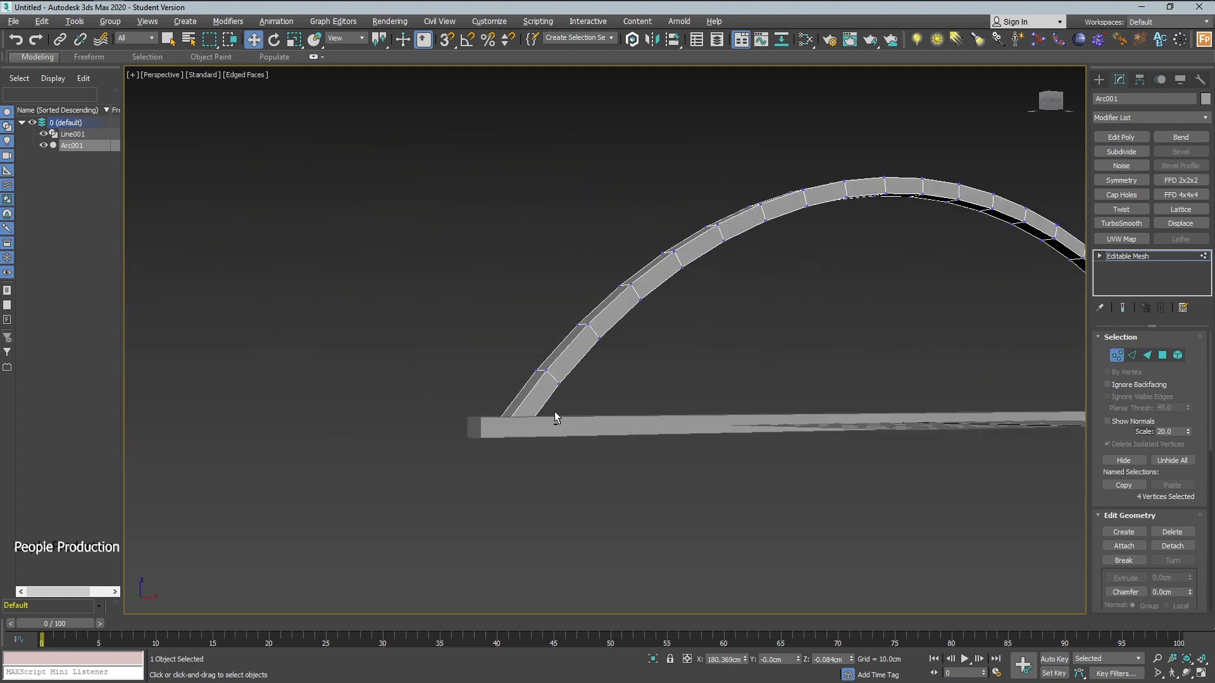
scroll(461, 397, "up", 2)
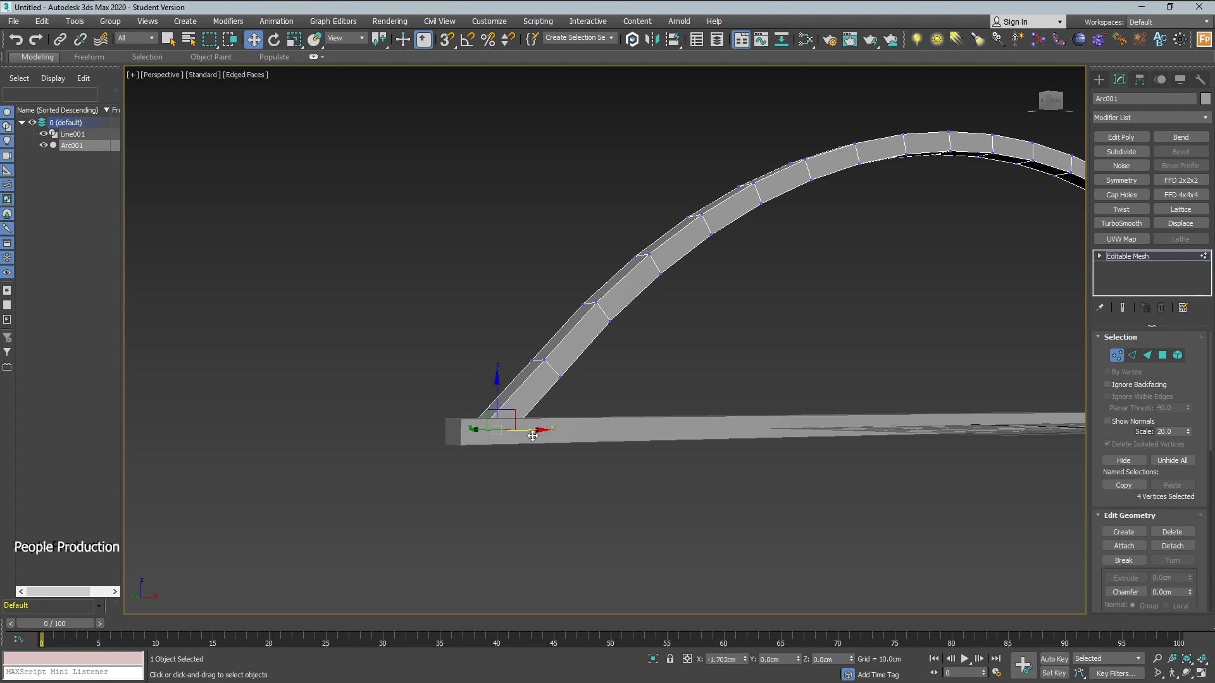
Select the two vertices at the other arc end and zoom in on them
left_click(750, 422)
scroll(750, 422, "down", 2)
middle_click_drag(750, 423, 664, 430, "alt")
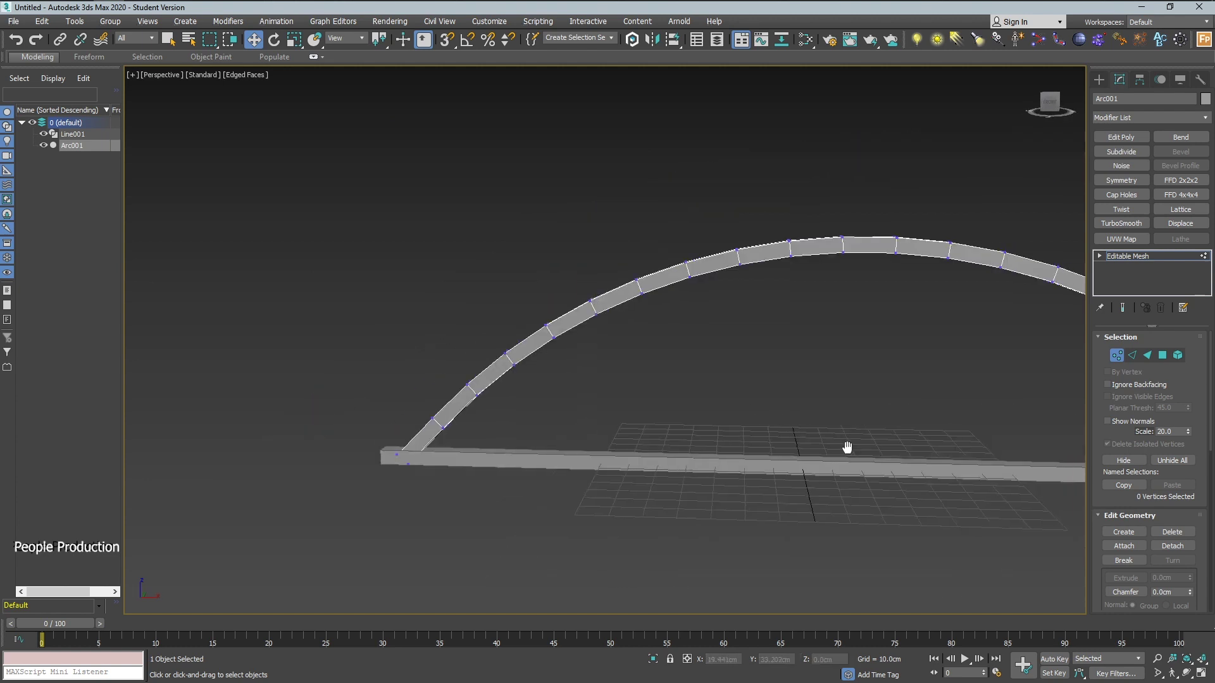
scroll(869, 450, "down", 2)
mouse_move(870, 450)
middle_mouse_down("alt")
mouse_move(651, 444)
mouse_move(946, 453)
mouse_move(803, 443)
middle_mouse_up("alt")
left_click_drag(803, 442, 602, 506)
key("z")
Adjust Line001's cross-section thickness and maximize the Front view in wireframe
left_click(72, 135)
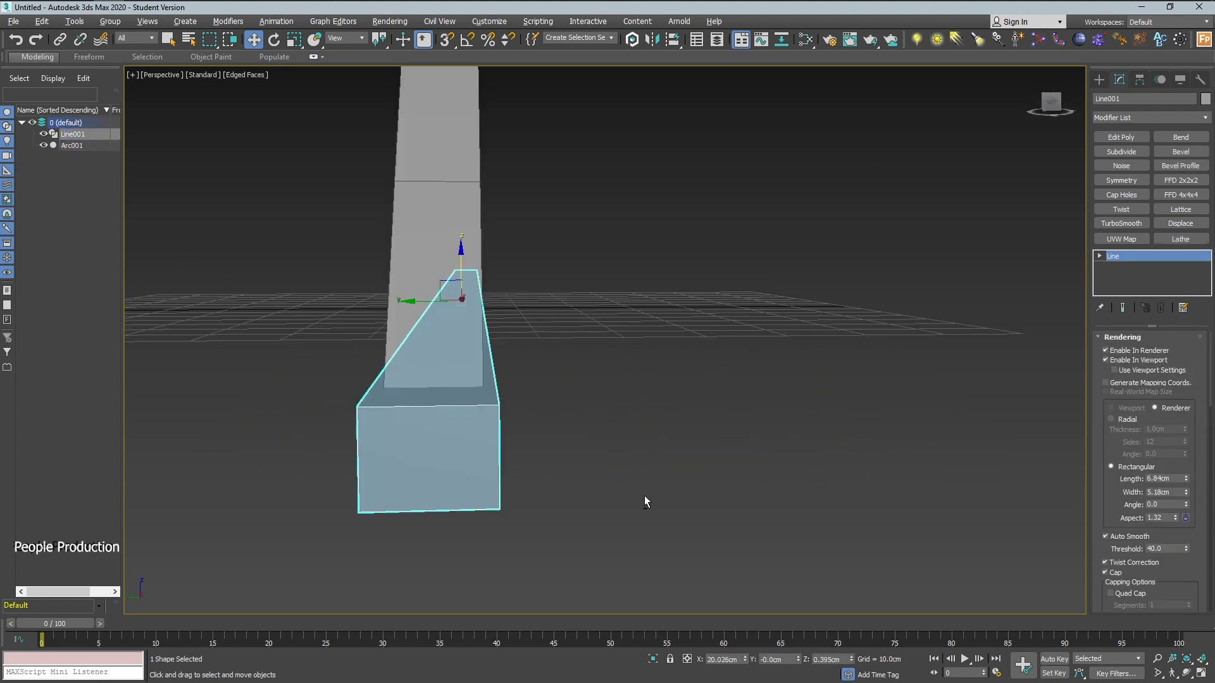
mouse_move(644, 497)
middle_mouse_down("alt")
mouse_move(610, 496)
mouse_move(632, 495)
middle_mouse_up("alt")
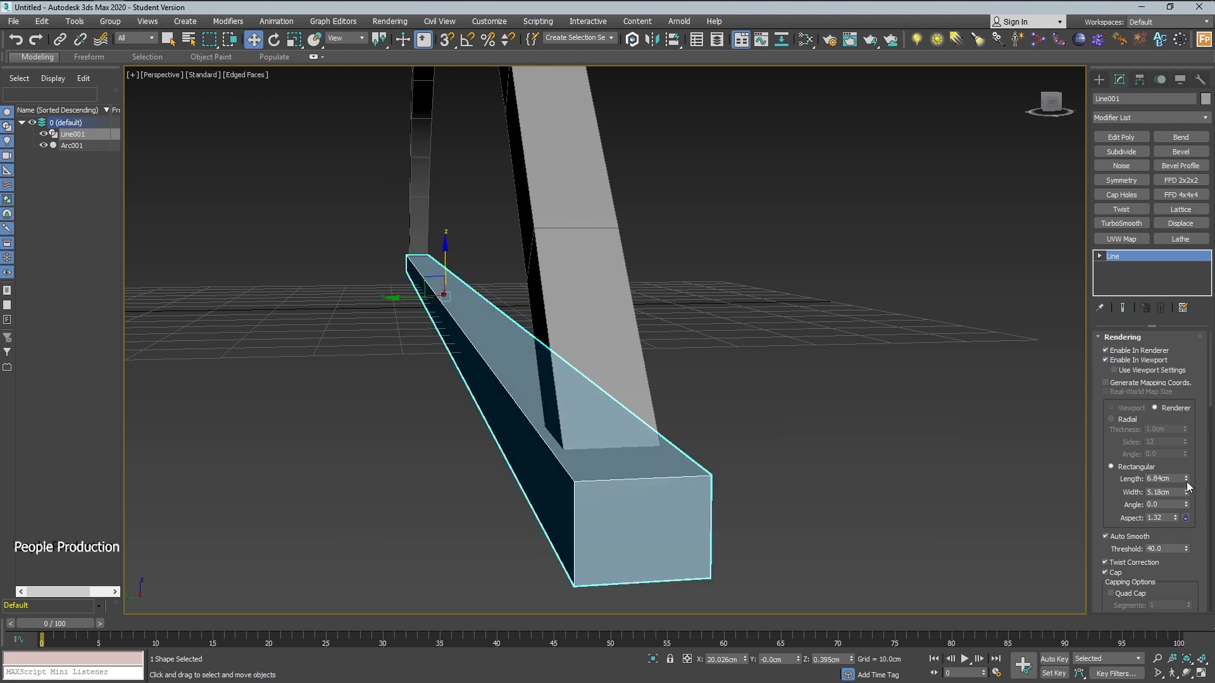
left_click_drag(1188, 487, 1188, 455)
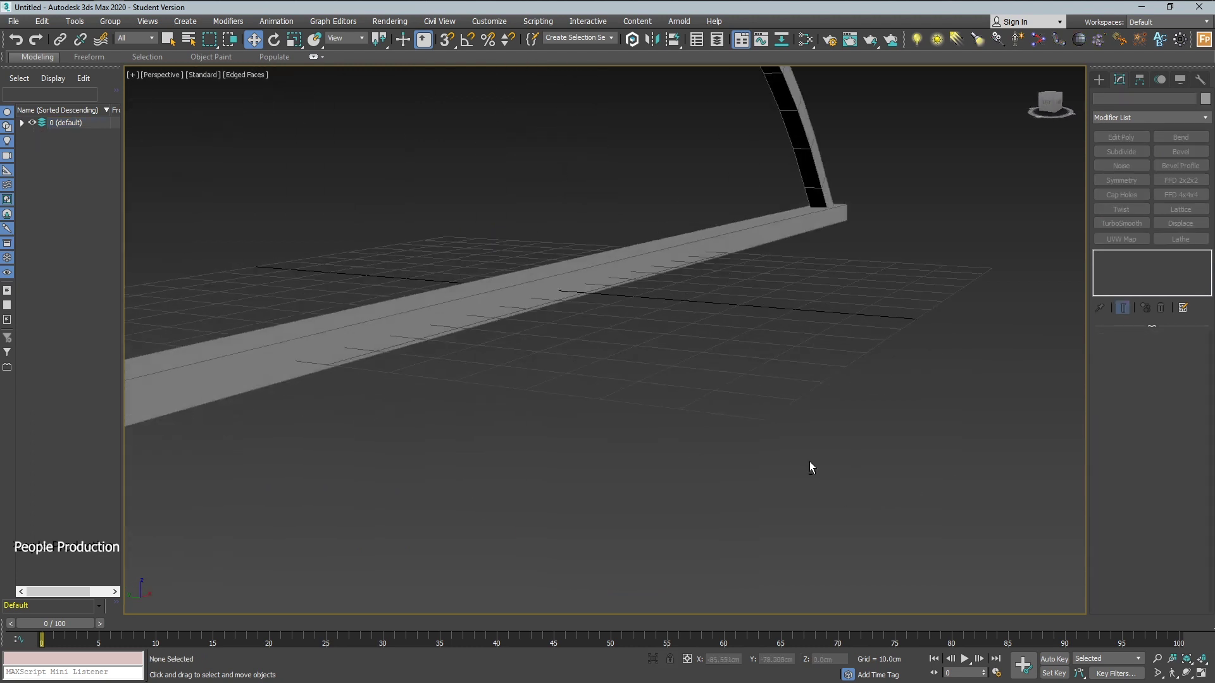
mouse_move(809, 462)
middle_mouse_down("alt")
mouse_move(594, 450)
mouse_move(827, 458)
middle_mouse_up("alt")
key("alt+w")
key("alt+w")
scroll(710, 225, "up", 2)
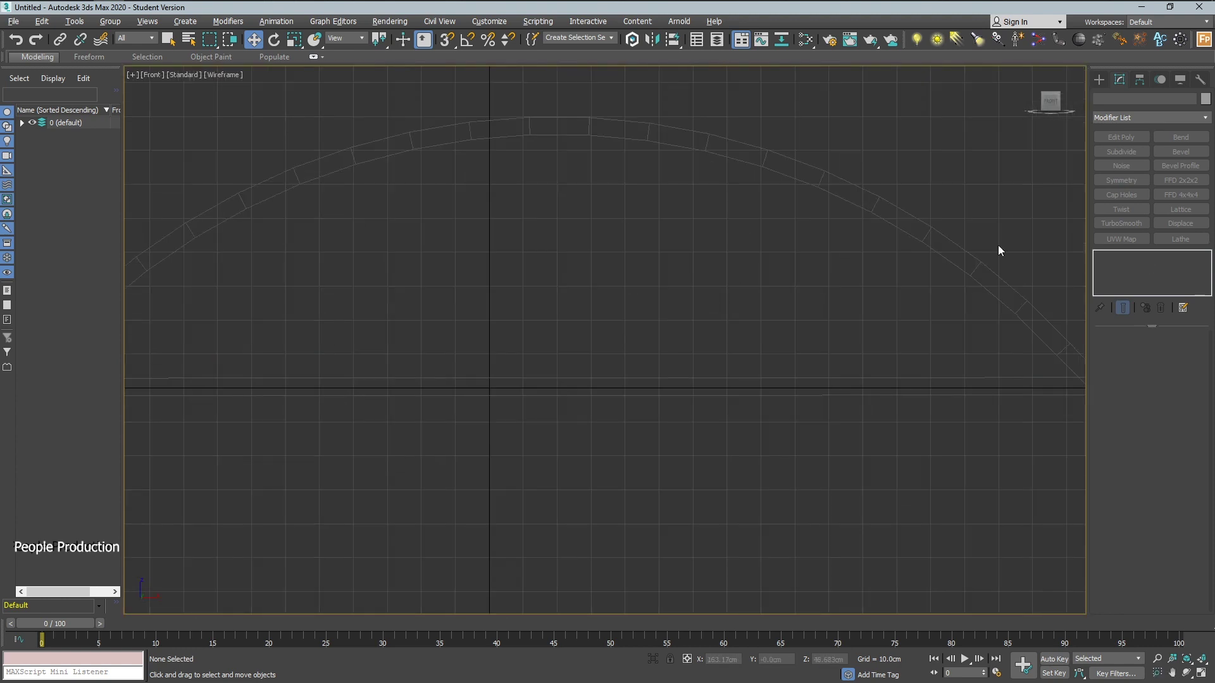
scroll(999, 250, "down", 1)
scroll(835, 258, "down", 1)
Start the Line002 zigzag at the beam's left end, alternating points under the arch and on the beam
left_click(1098, 79)
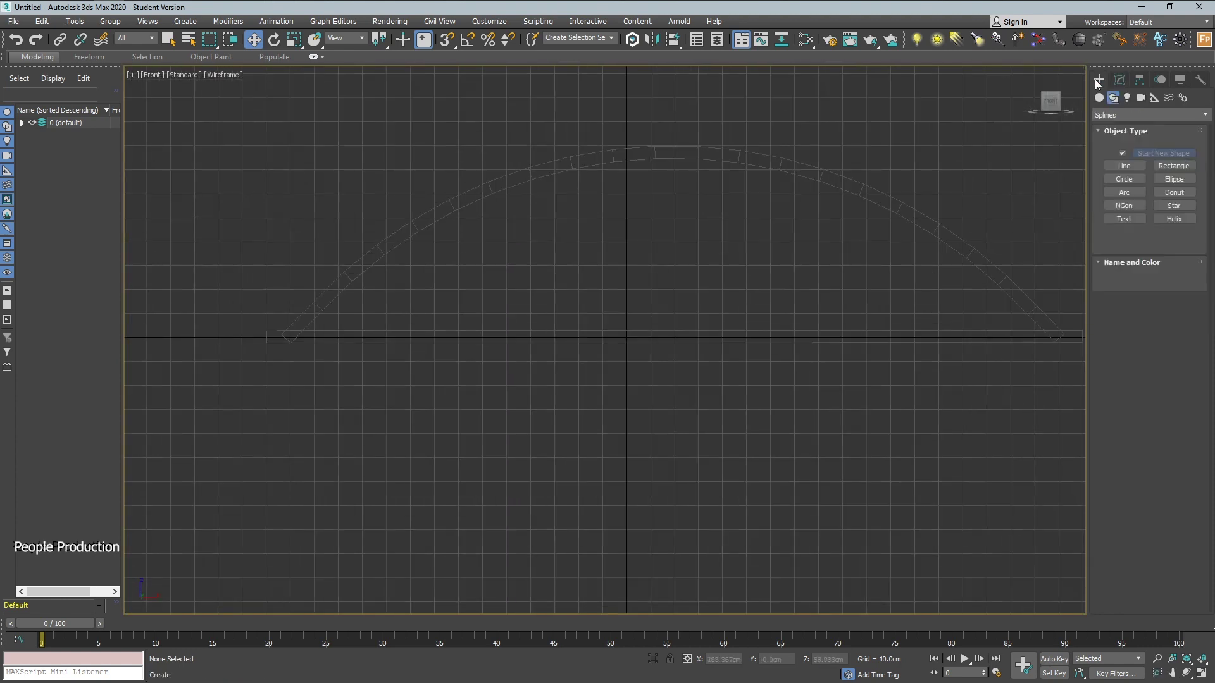
left_click(1124, 166)
left_click(1029, 344)
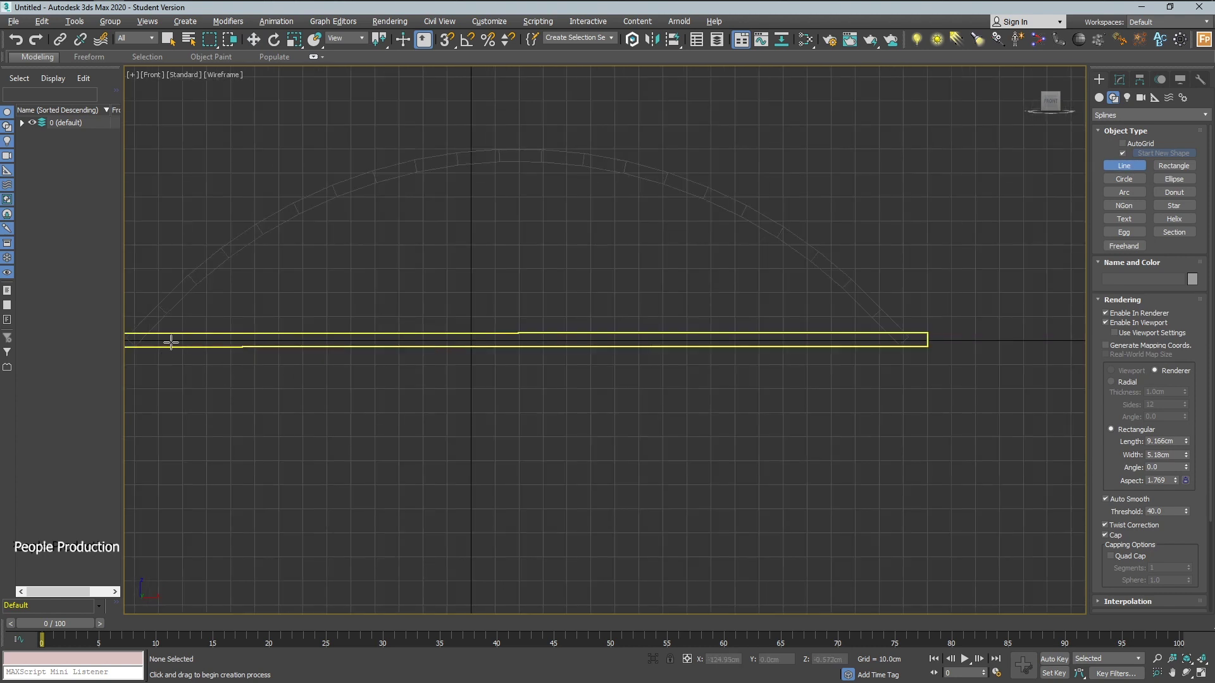
right_click(182, 341)
left_click(182, 341)
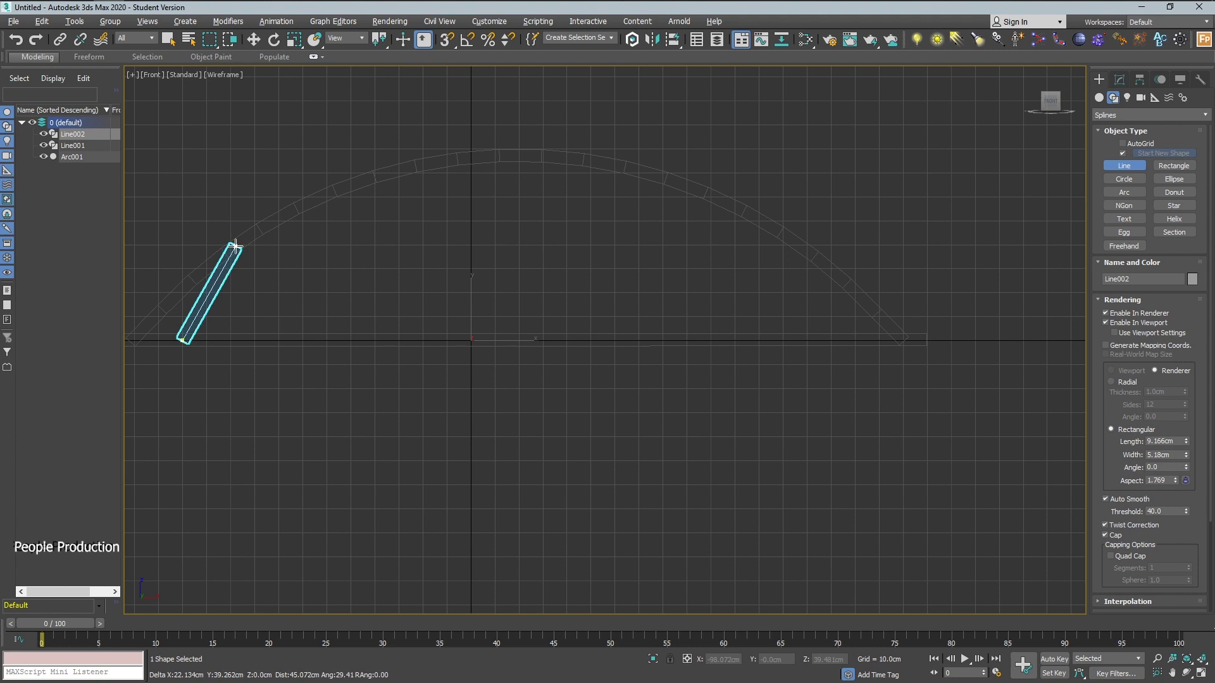
left_click(232, 246)
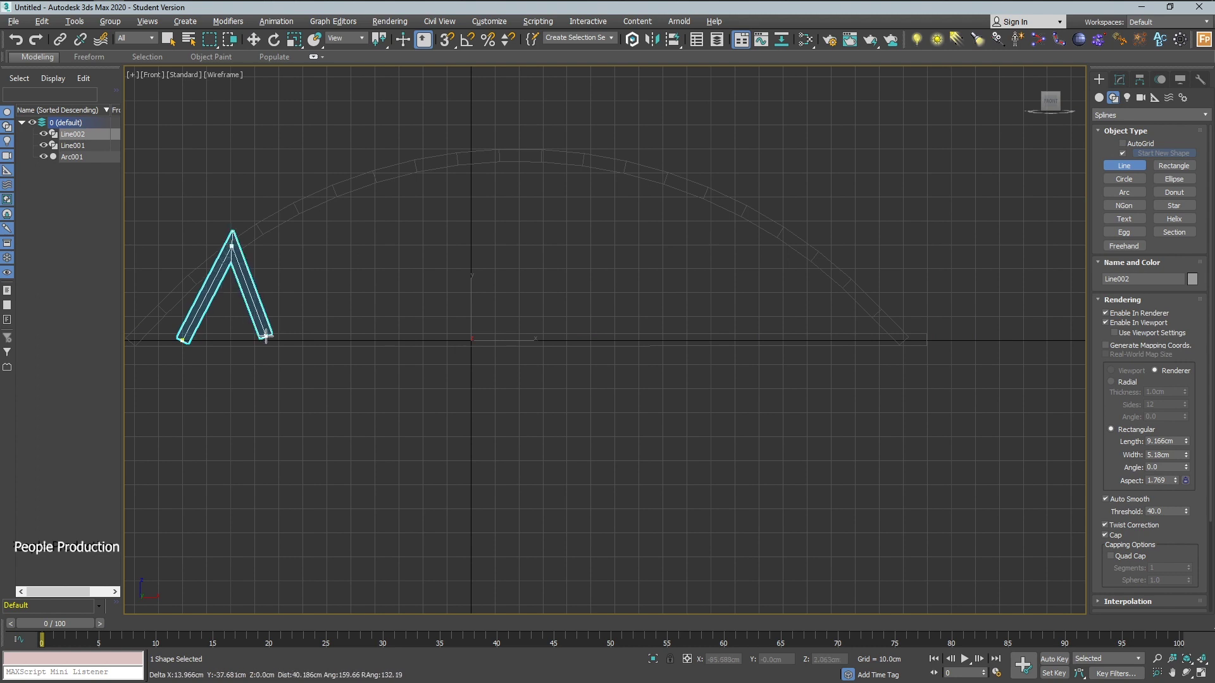
left_click(326, 193)
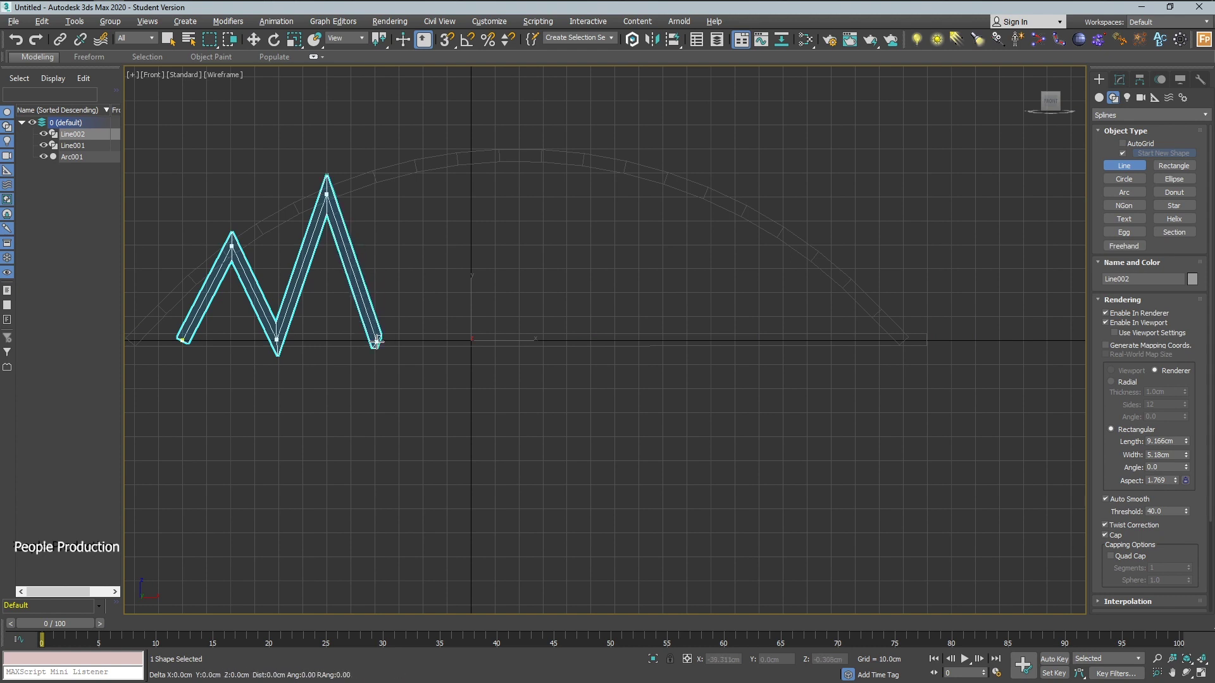
left_click(376, 341)
left_click(424, 164)
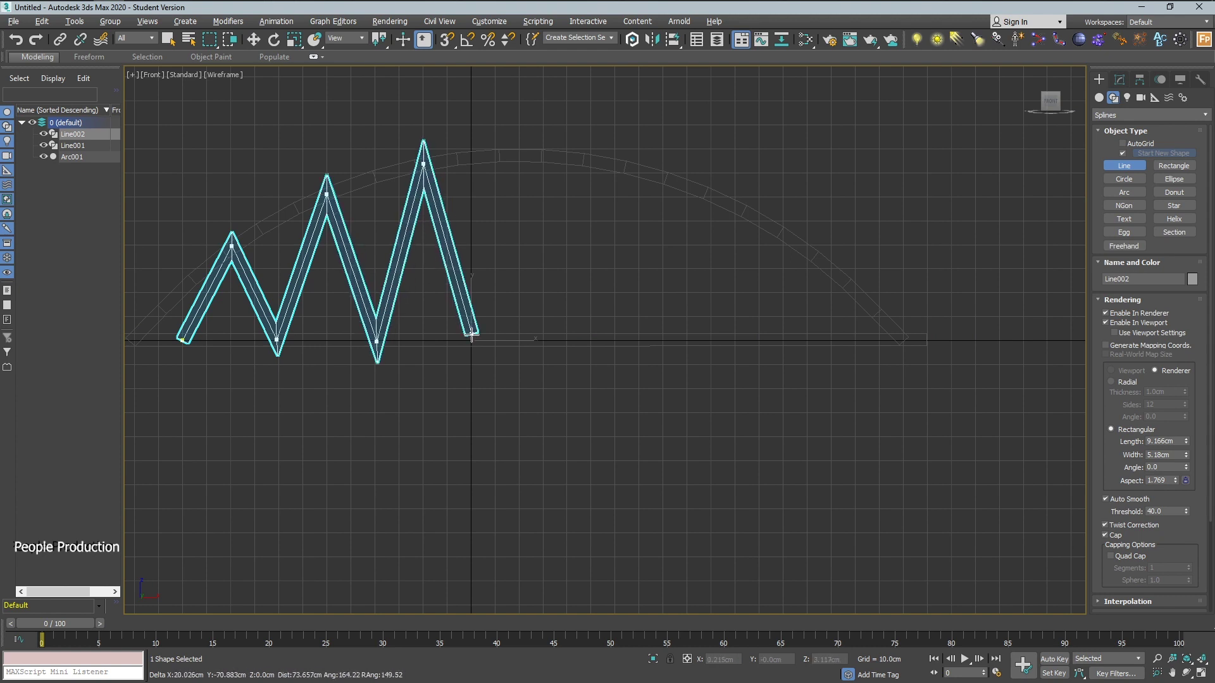
left_click(471, 340)
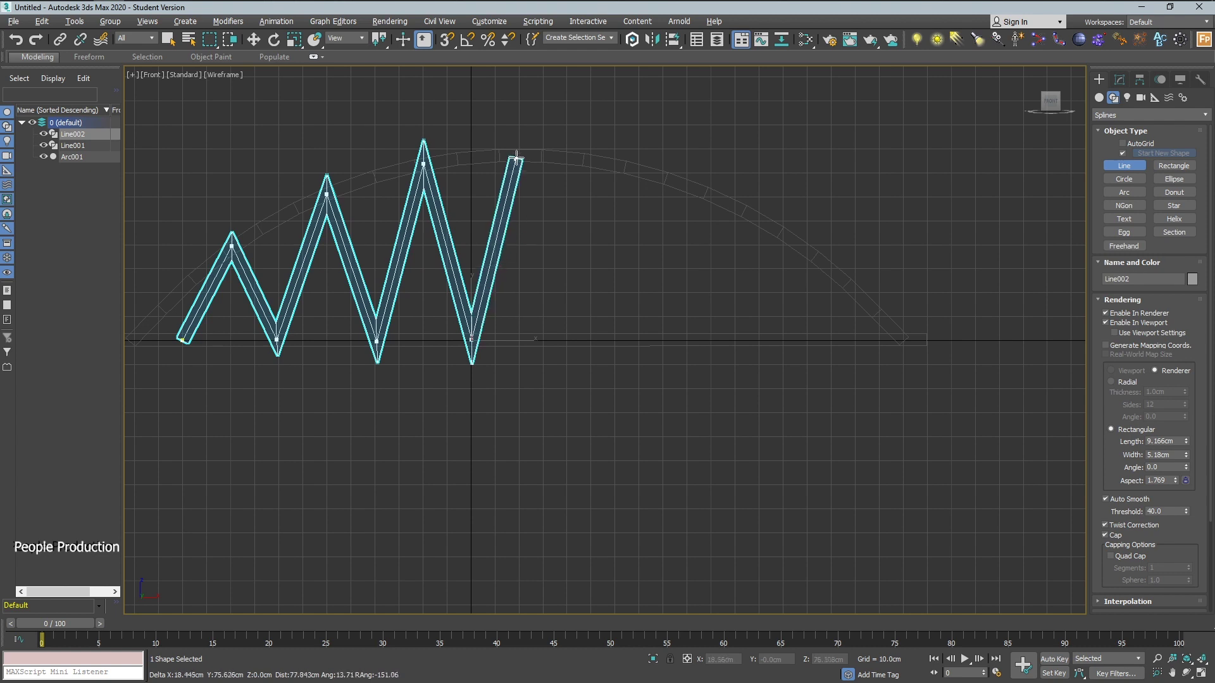
left_click(518, 150)
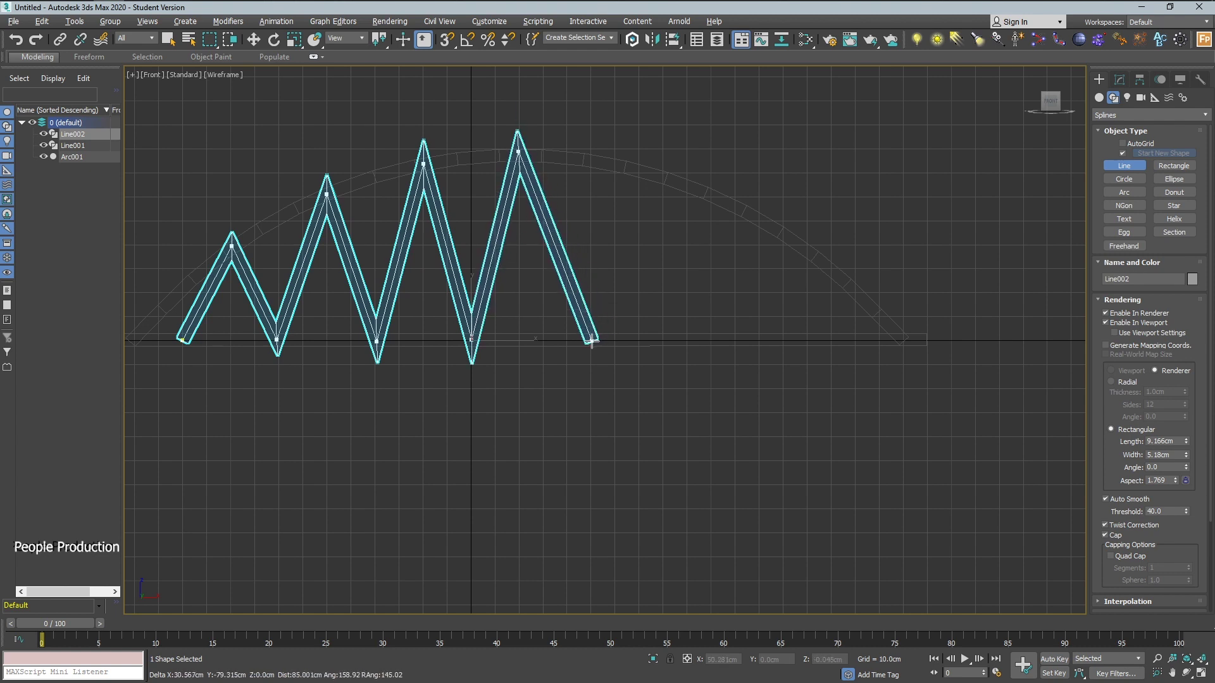
left_click(591, 341)
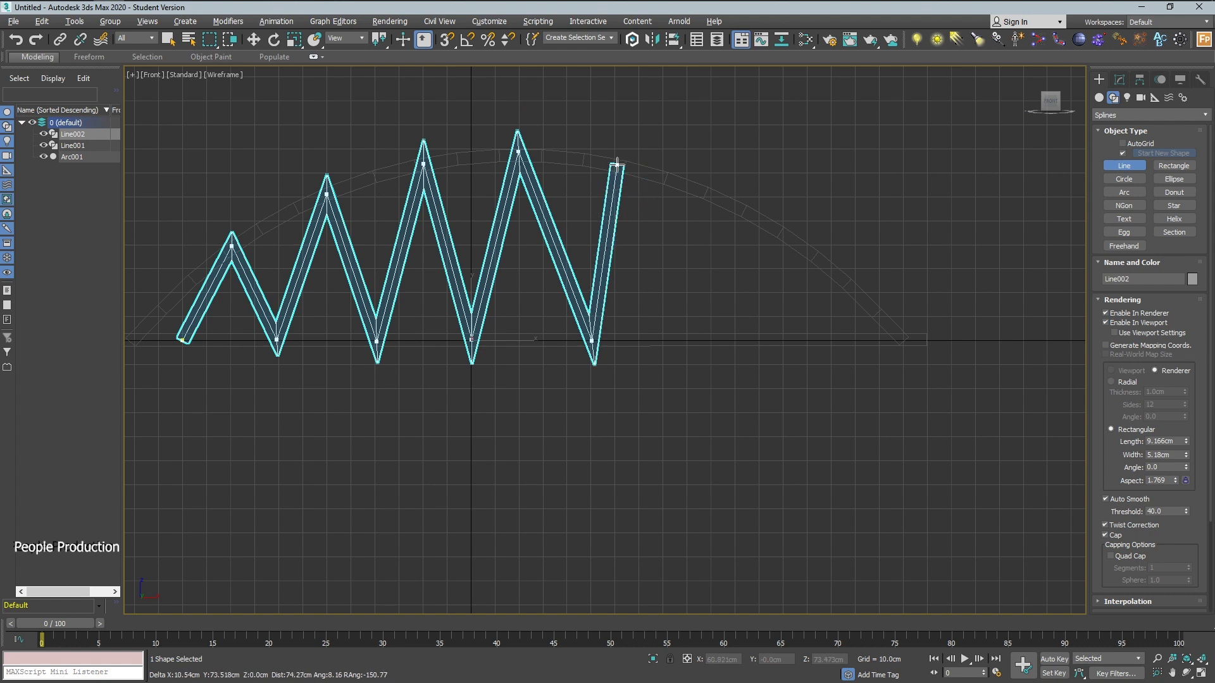
Continue the zigzag to the beam's right end and finish the line
left_click(613, 166)
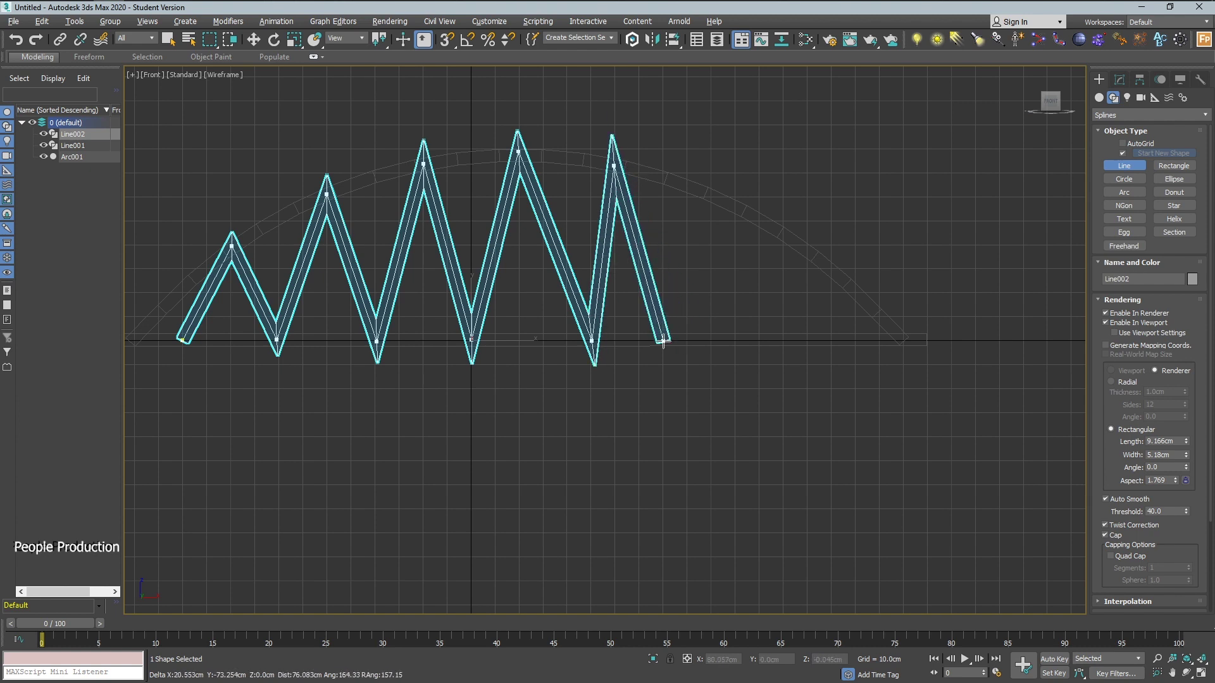
left_click(686, 343)
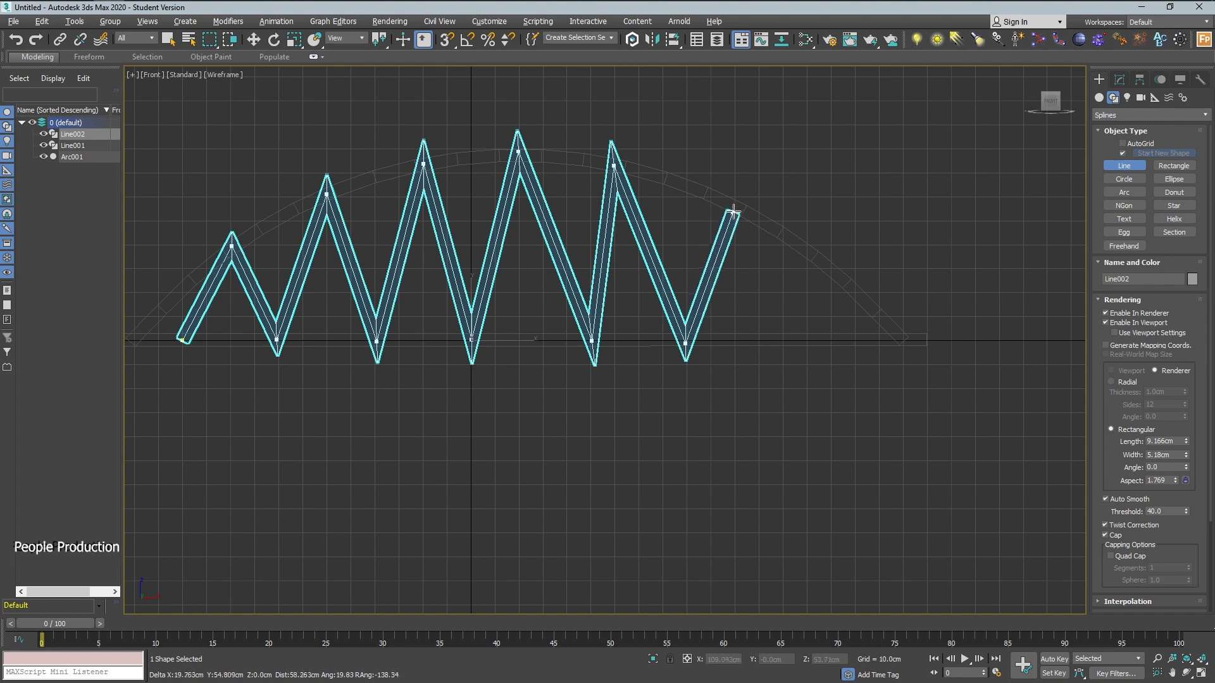
left_click(737, 206)
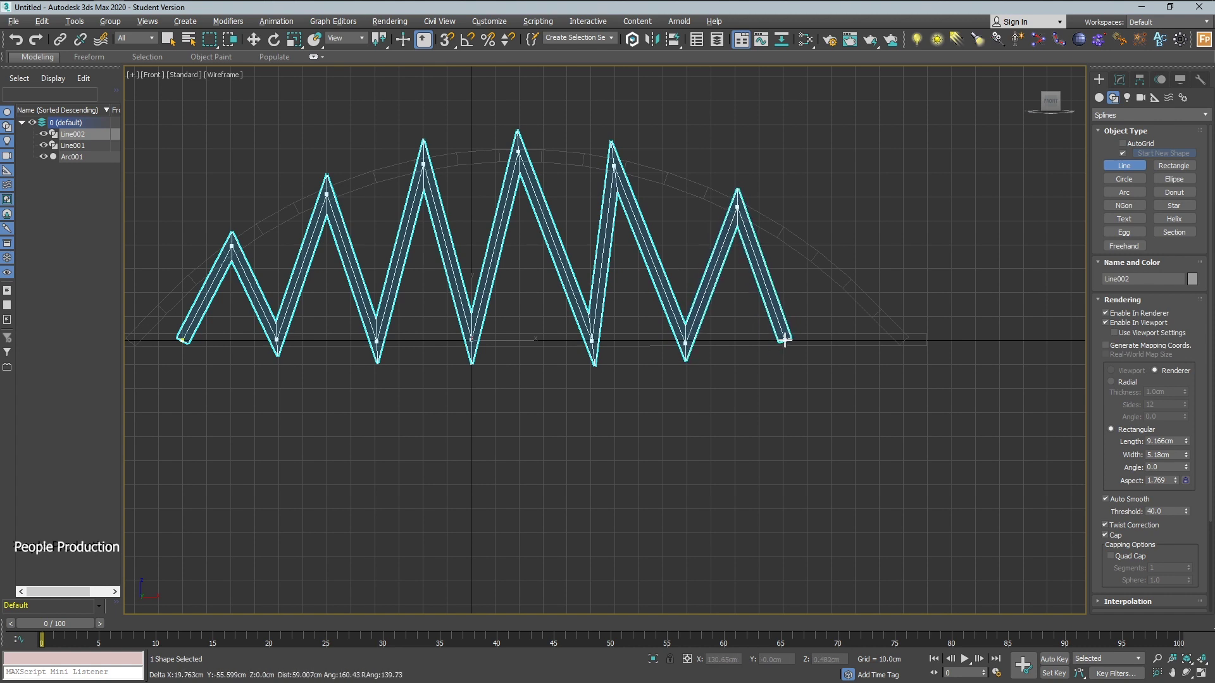
left_click(784, 339)
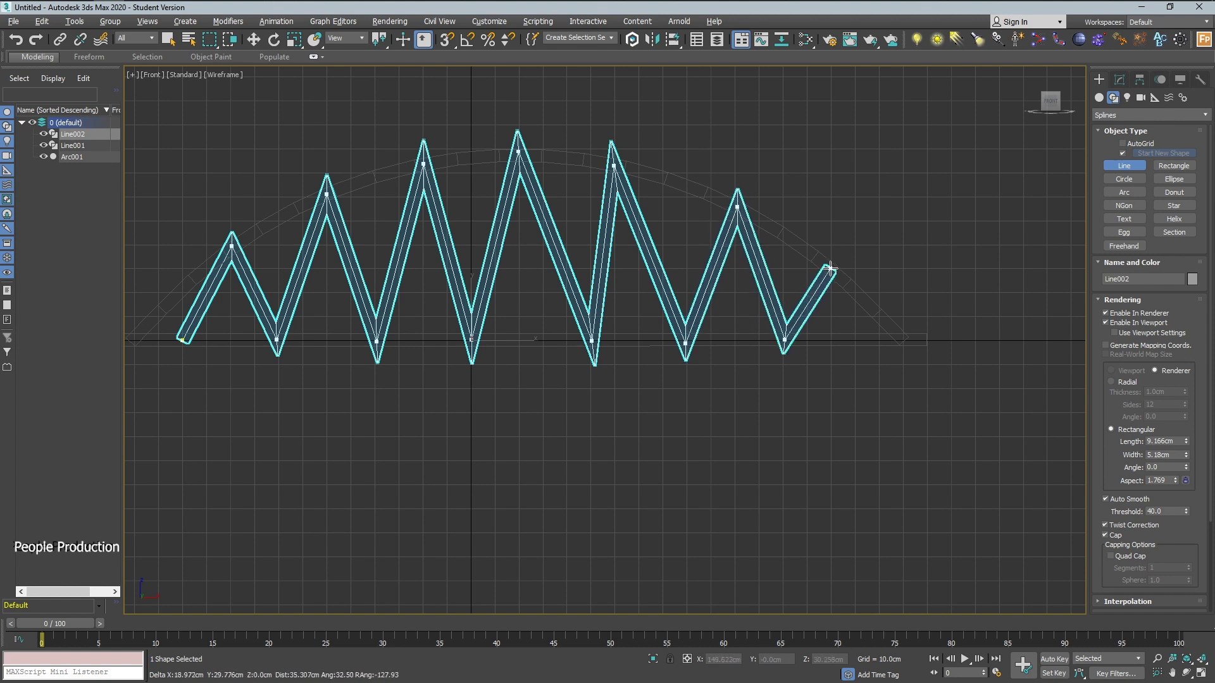
left_click(831, 269)
left_click(856, 340)
right_click(872, 421)
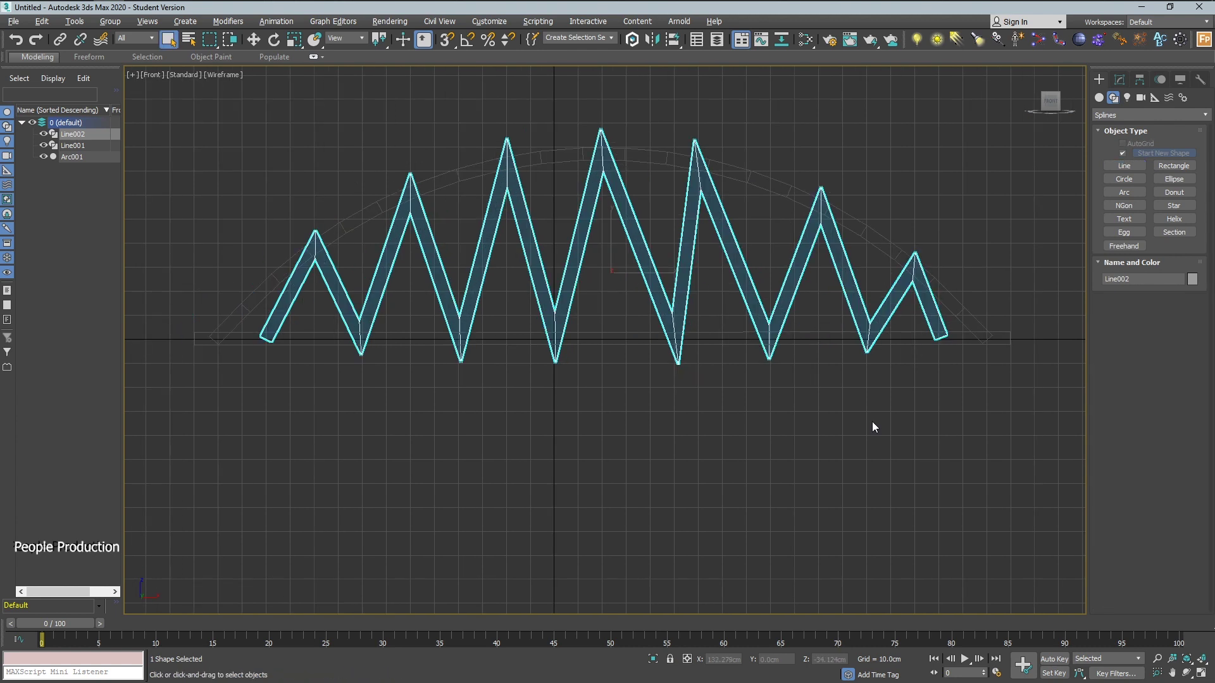
Orbit the Perspective view to the bridge's side and select the zigzag strut line
key("alt+w")
key("alt+w")
scroll(797, 481, "down", 5)
scroll(798, 488, "up", 5)
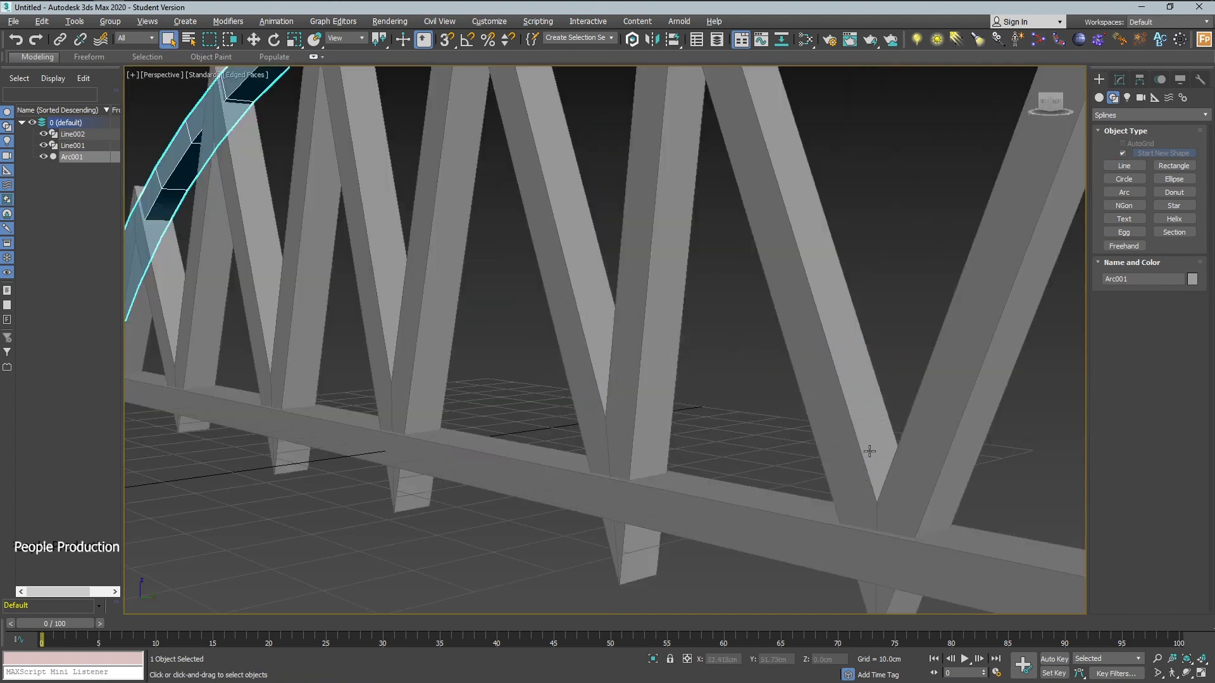
scroll(854, 449, "up", 3)
scroll(885, 456, "down", 6)
middle_click_drag(824, 491, 1054, 429, "alt")
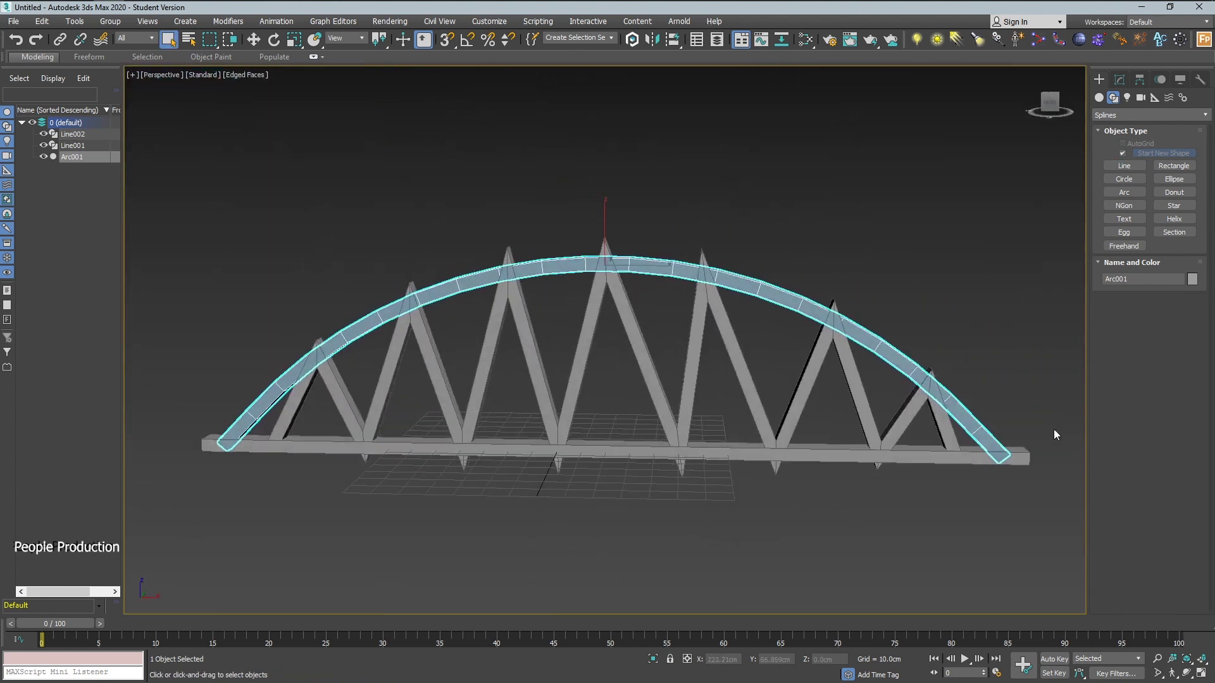
left_click(874, 411)
Shrink Line002's rectangular strut Length and Width, then convert it to an editable mesh
left_click(1119, 79)
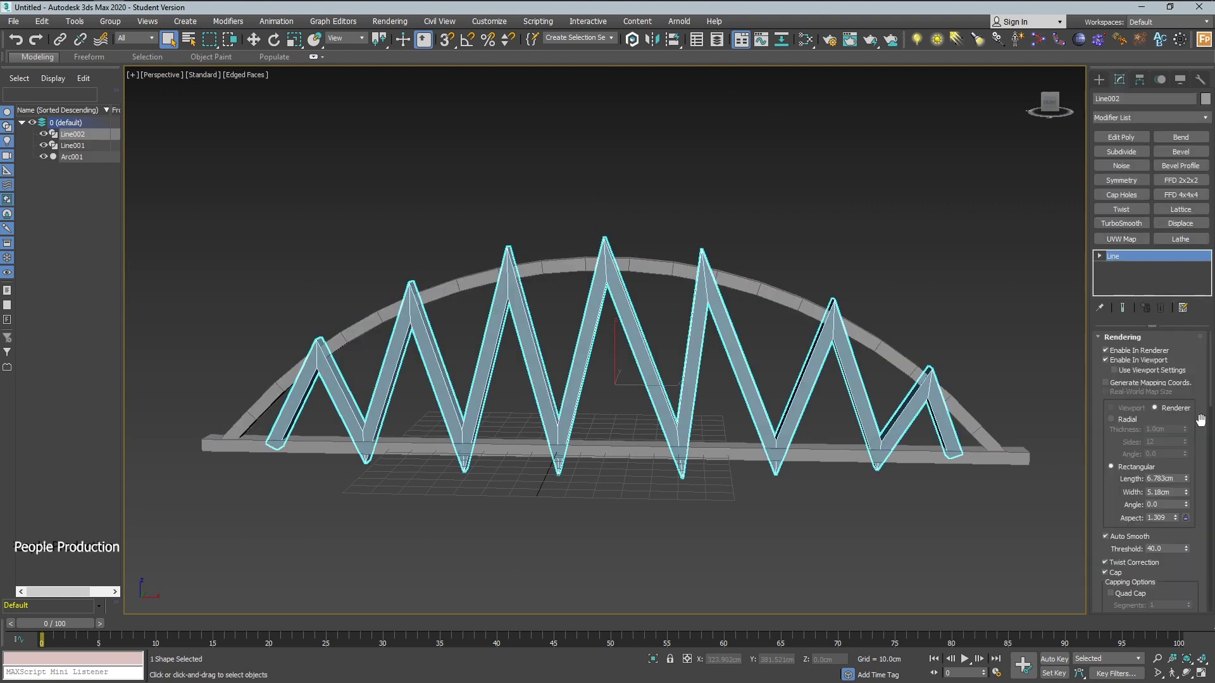
mouse_move(1187, 481)
left_mouse_down()
mouse_move(1199, 479)
mouse_move(1186, 525)
left_mouse_up()
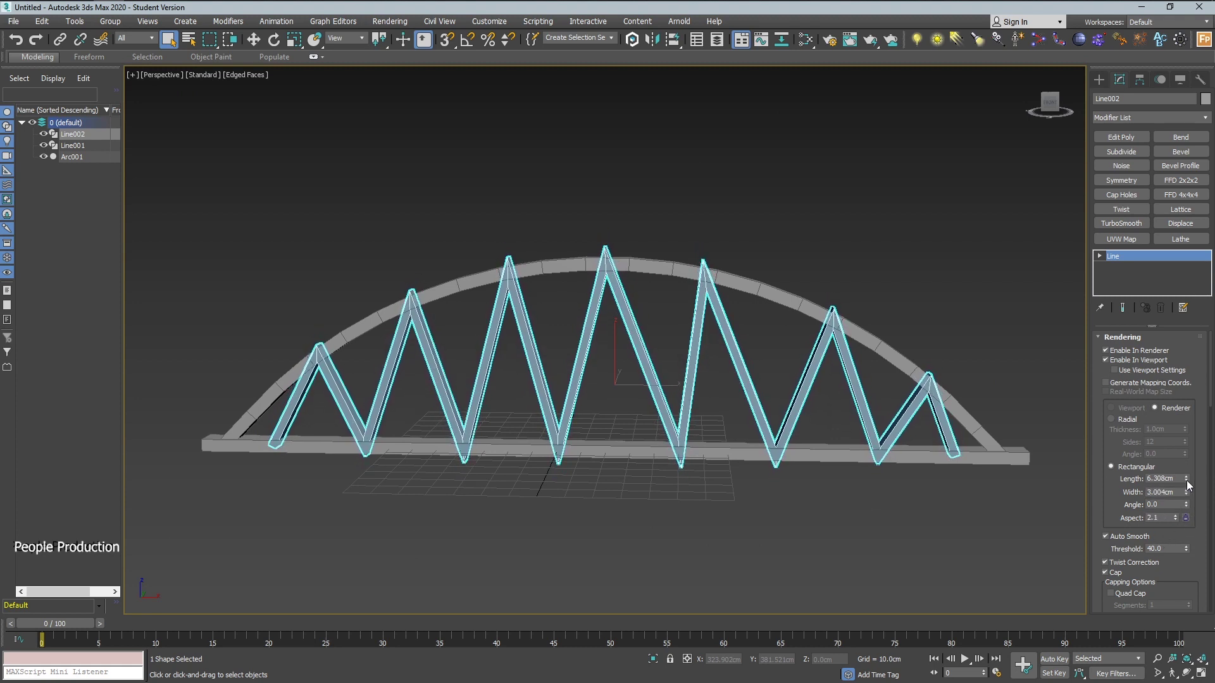
left_click_drag(1188, 486, 957, 475)
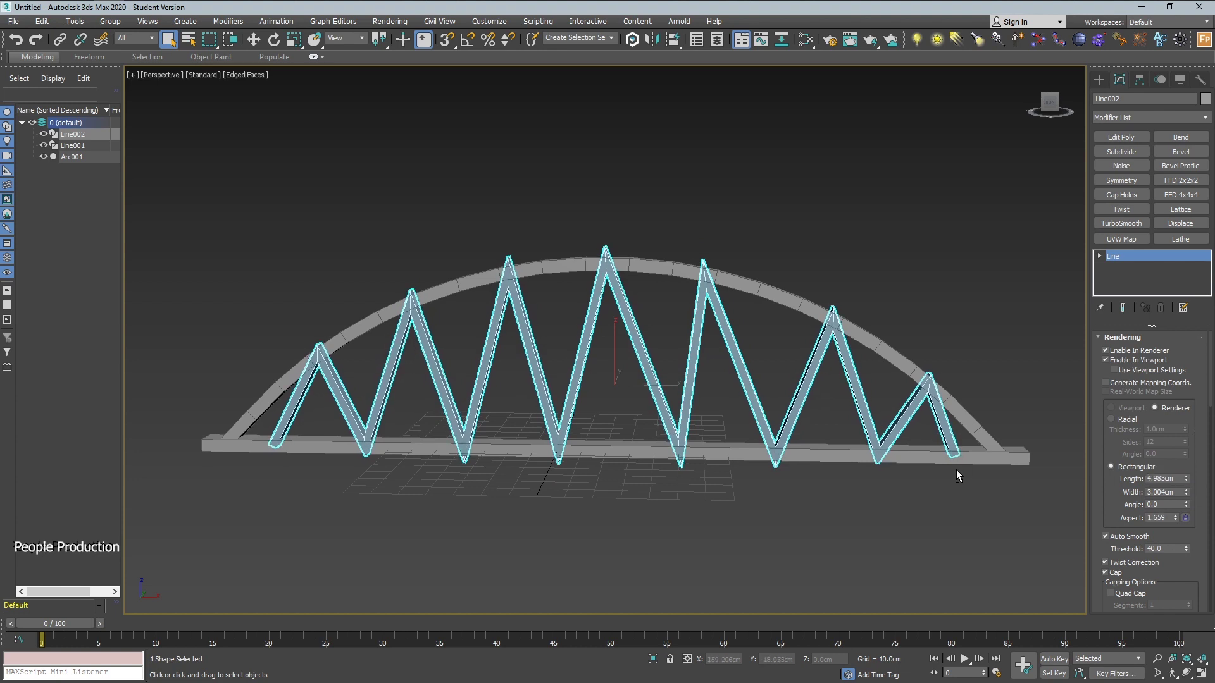
key("w")
middle_click_drag(957, 474, 596, 349, "alt")
right_click(592, 321)
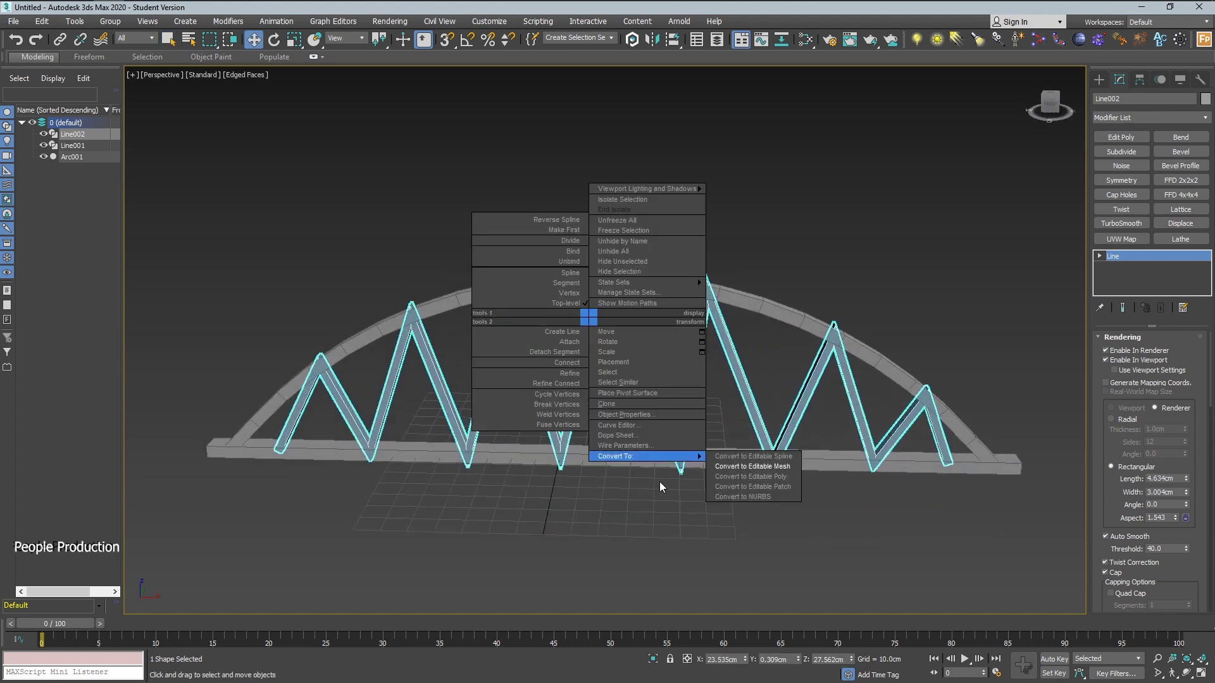
left_click(750, 462)
Select Line002's zigzag peak vertices and lower the first diagonal tops onto the arch
key("1")
left_click_drag(497, 231, 534, 286)
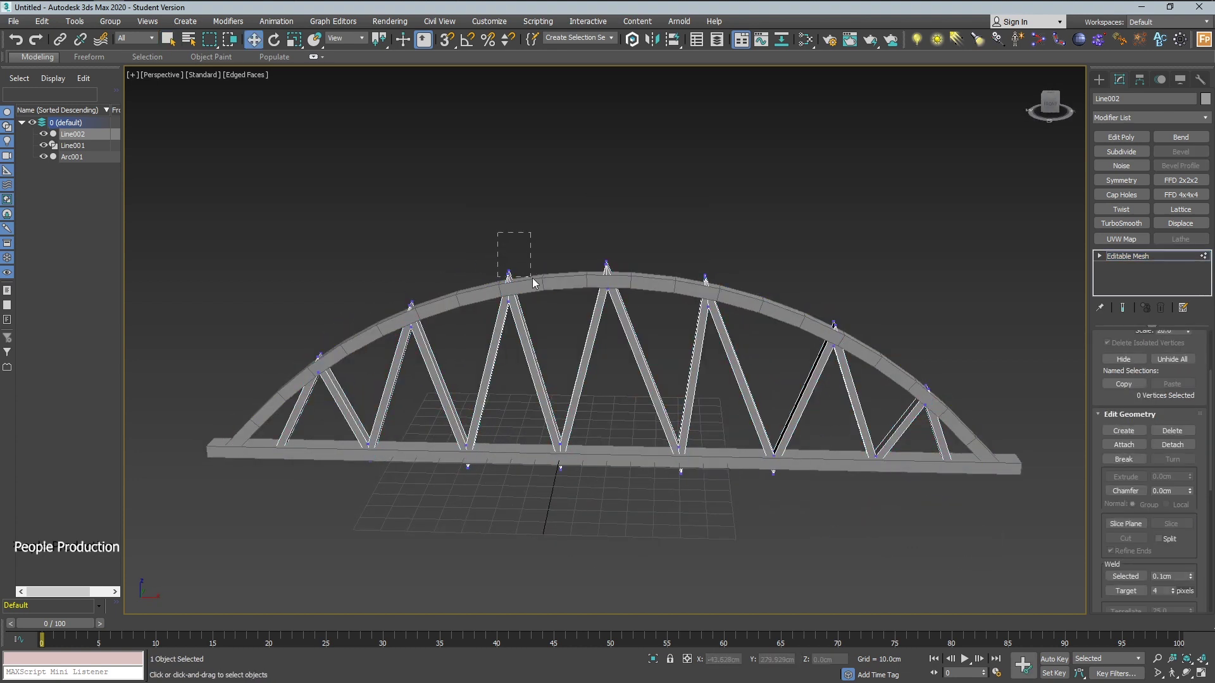
left_click_drag(507, 217, 509, 227)
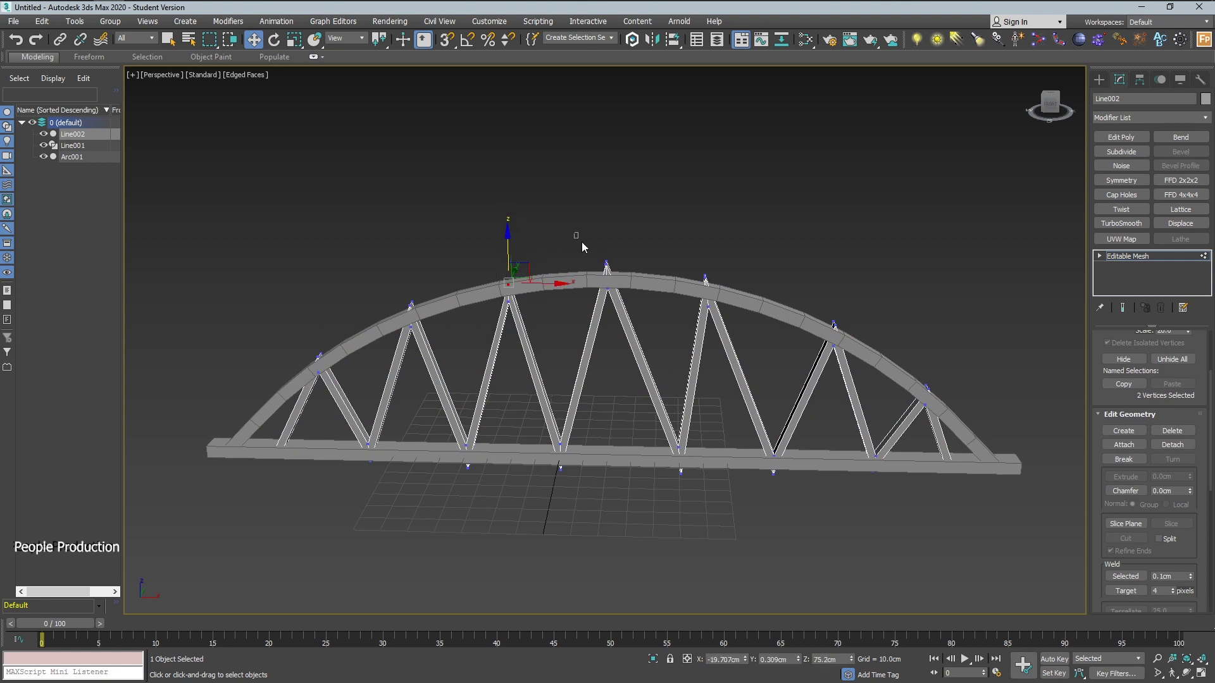
left_click_drag(607, 225, 607, 230)
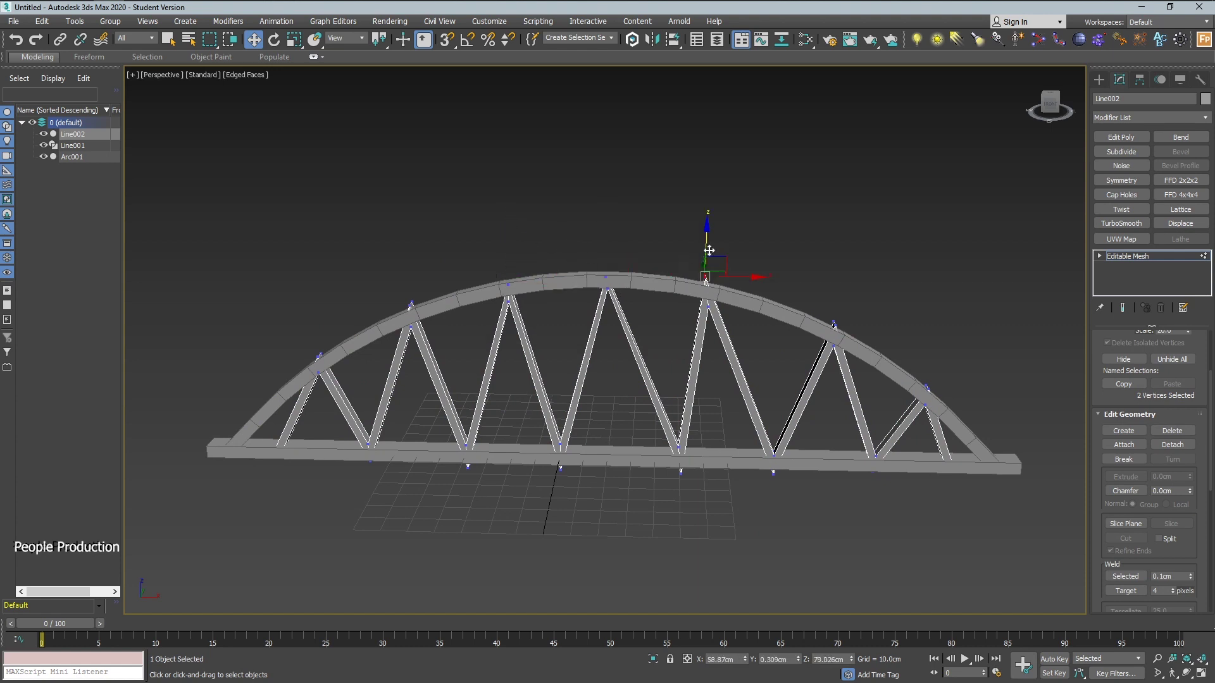
left_click_drag(710, 250, 708, 239)
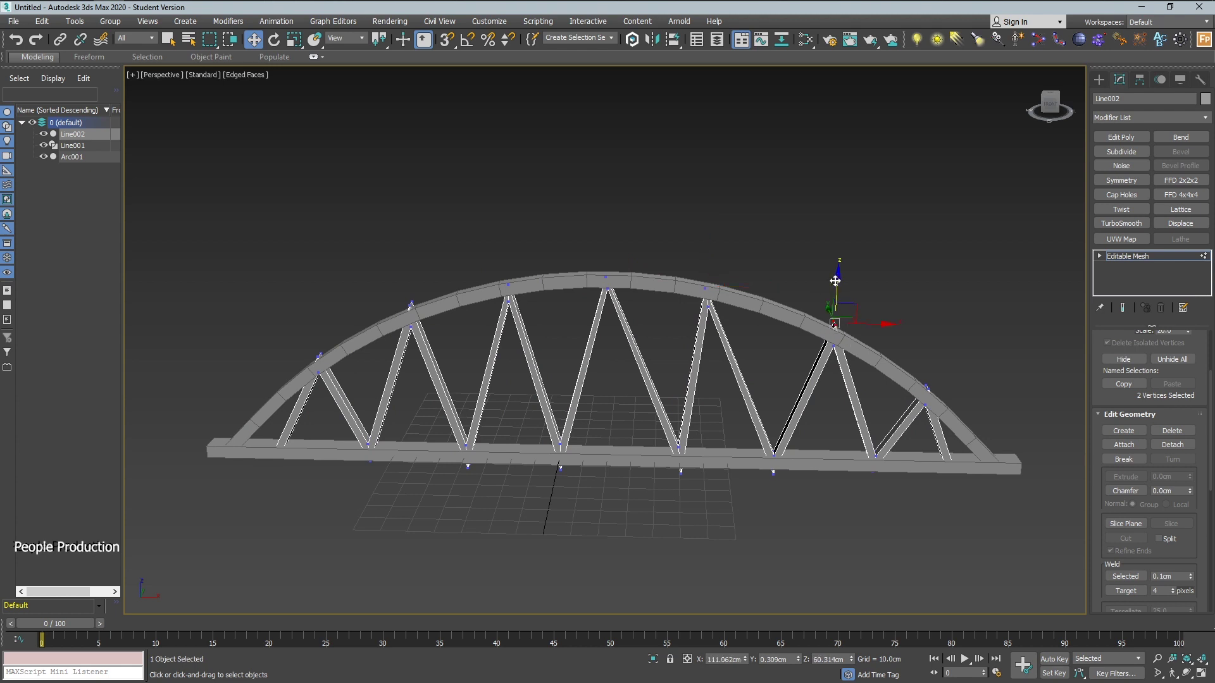
Lower the remaining diagonal tops, including the one near the arch's left end, onto the arch
left_click_drag(837, 271, 838, 279)
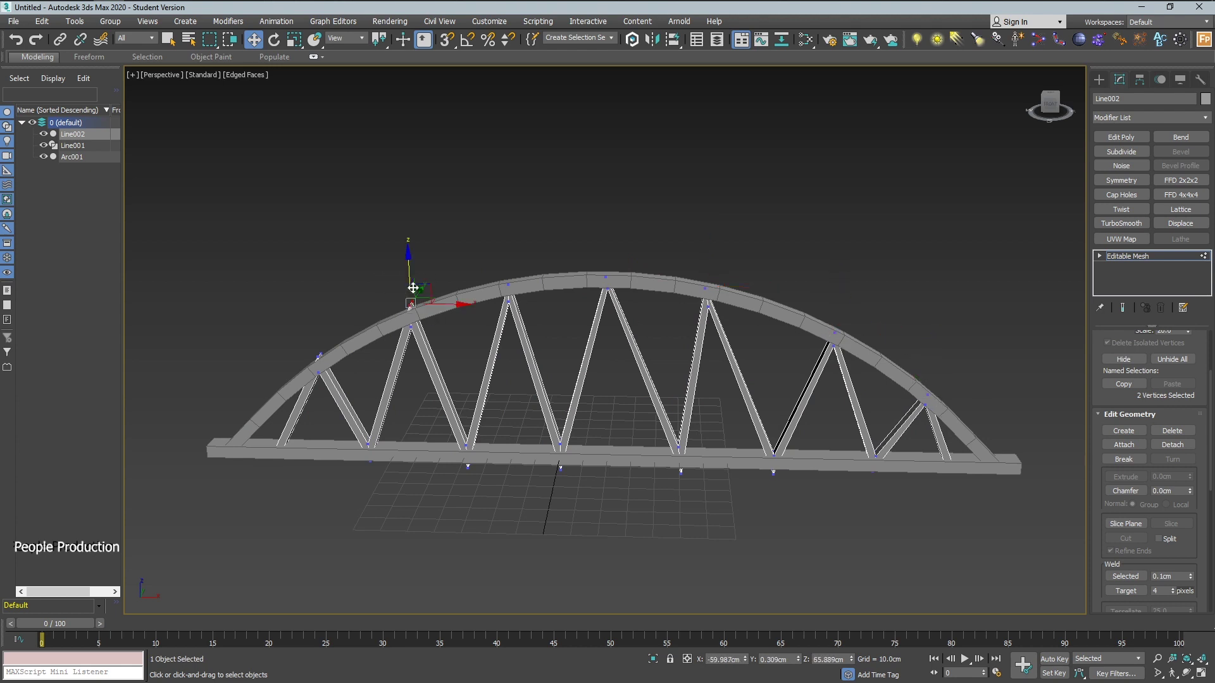
left_click_drag(413, 288, 410, 269)
scroll(413, 272, "up", 5)
scroll(495, 417, "up", 2)
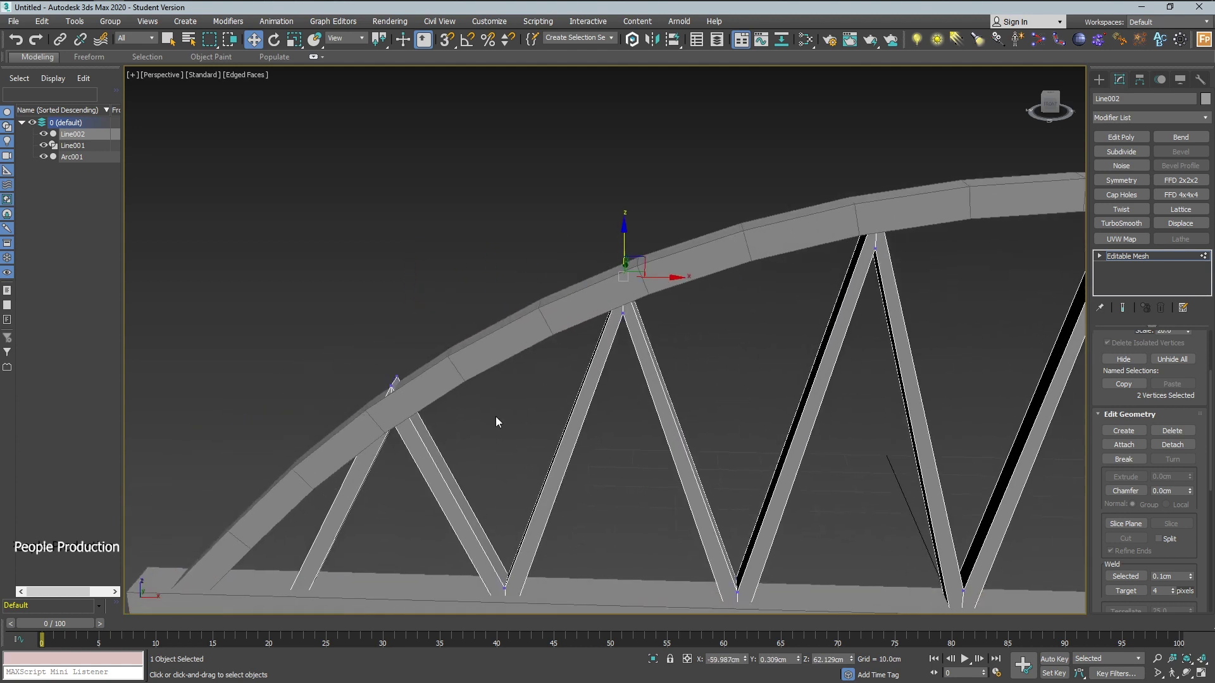
left_click_drag(395, 331, 396, 338)
scroll(521, 392, "down", 3)
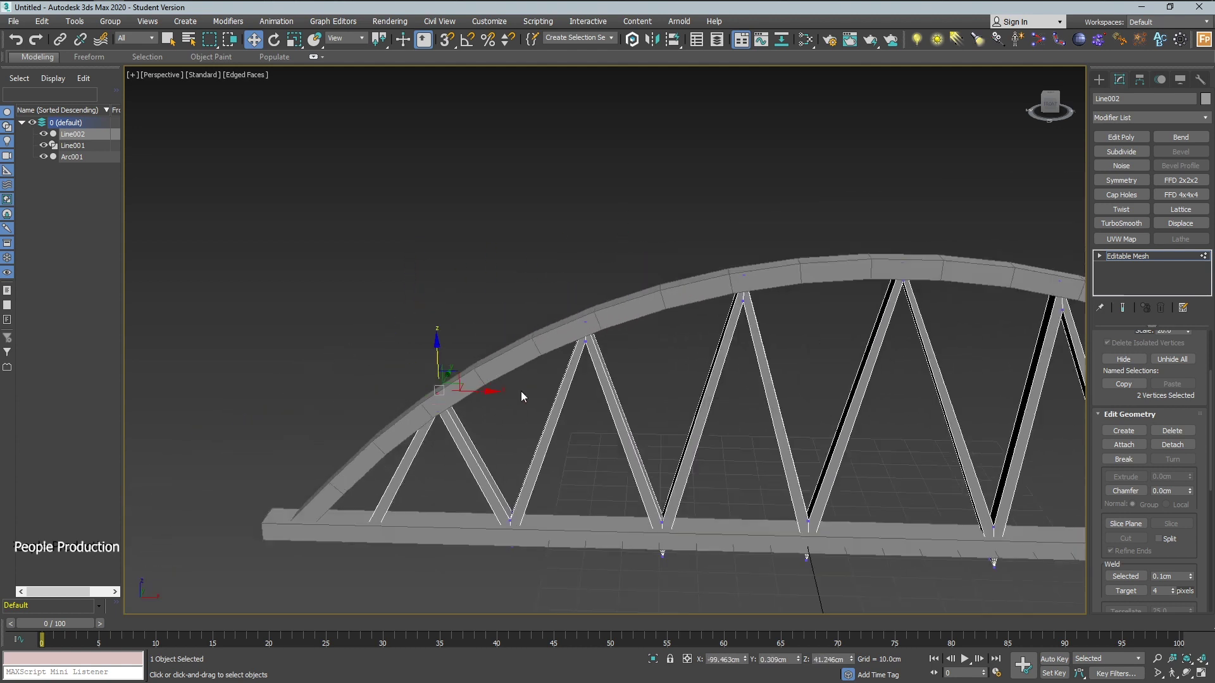
scroll(691, 490, "down", 3)
scroll(733, 488, "down", 2)
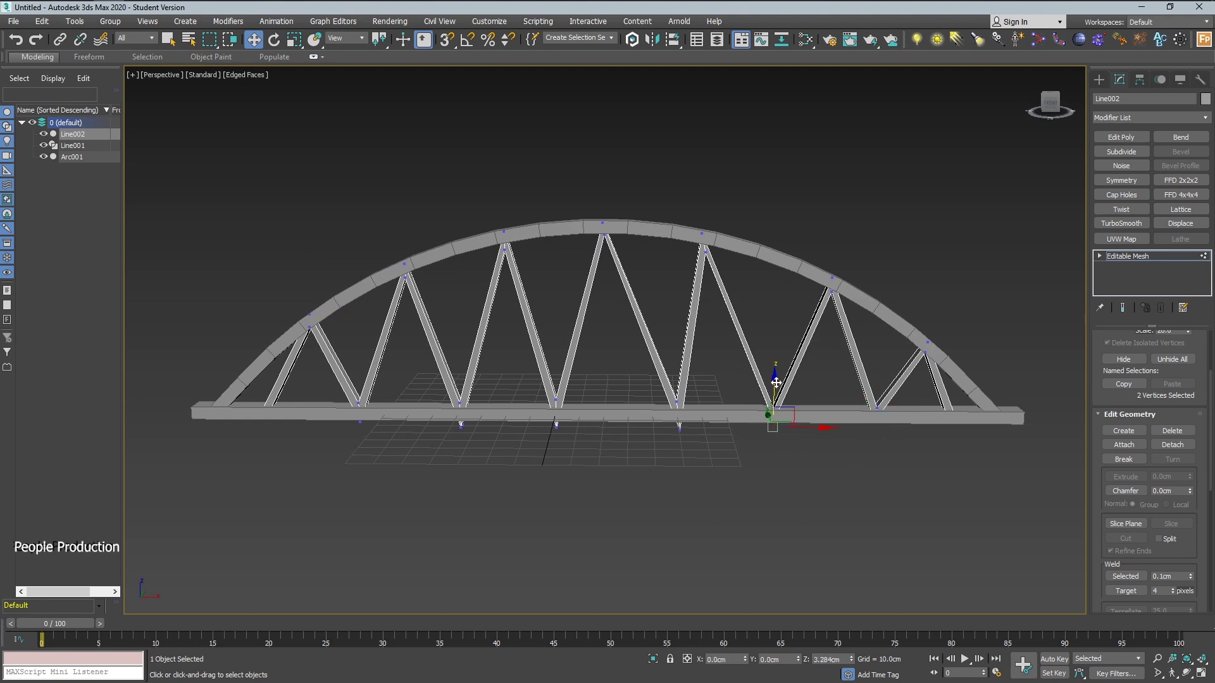
Lower the first diagonal's bottom vertex along Z onto the top of the base beam
scroll(777, 383, "up", 4)
left_click_drag(771, 417, 772, 432)
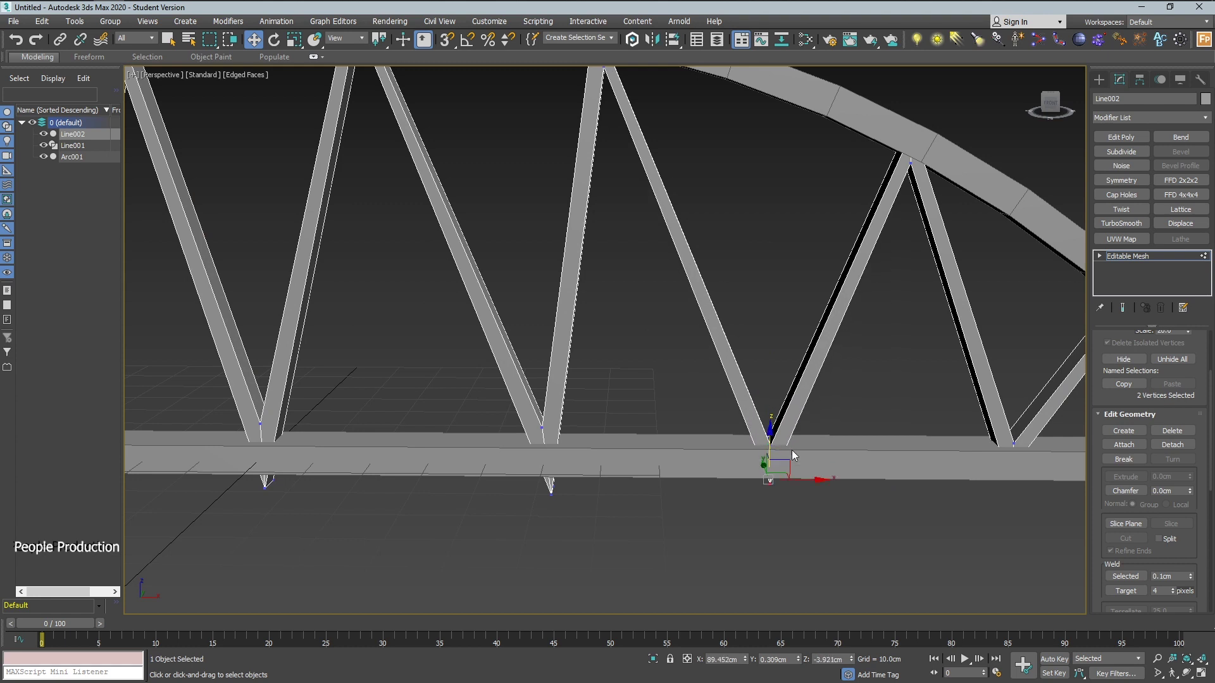
left_click_drag(816, 479, 811, 480)
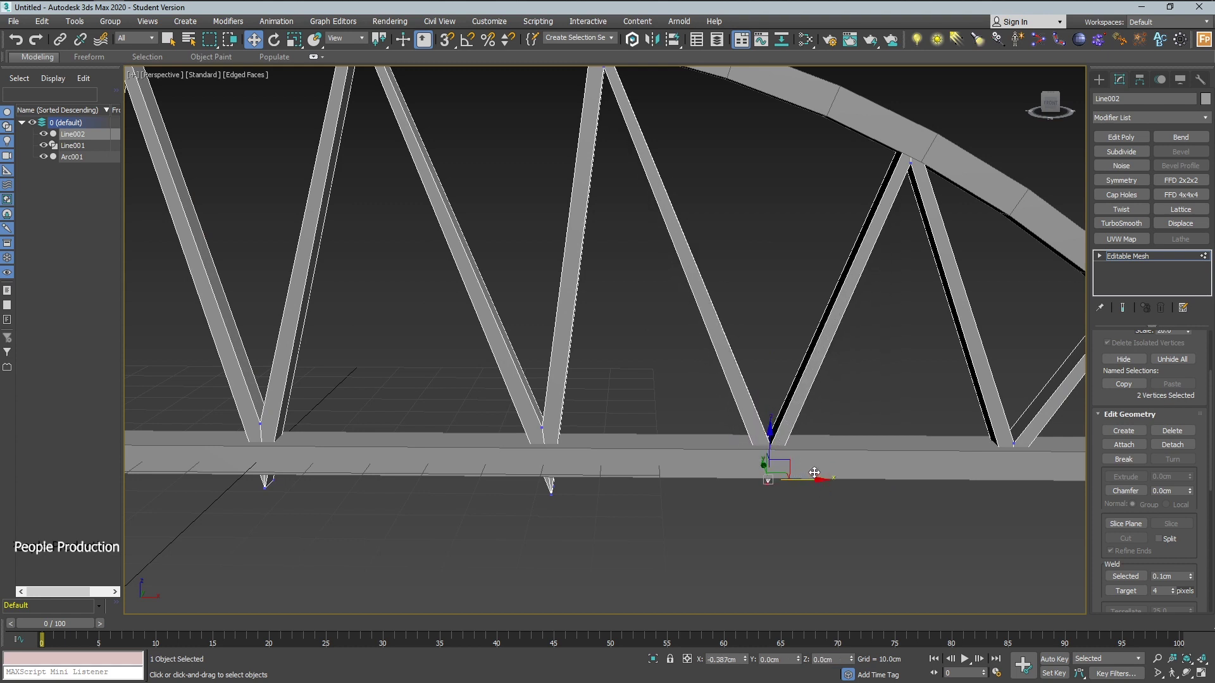
mouse_move(812, 480)
middle_mouse_down("alt")
mouse_move(799, 463)
mouse_move(757, 457)
middle_mouse_up("alt")
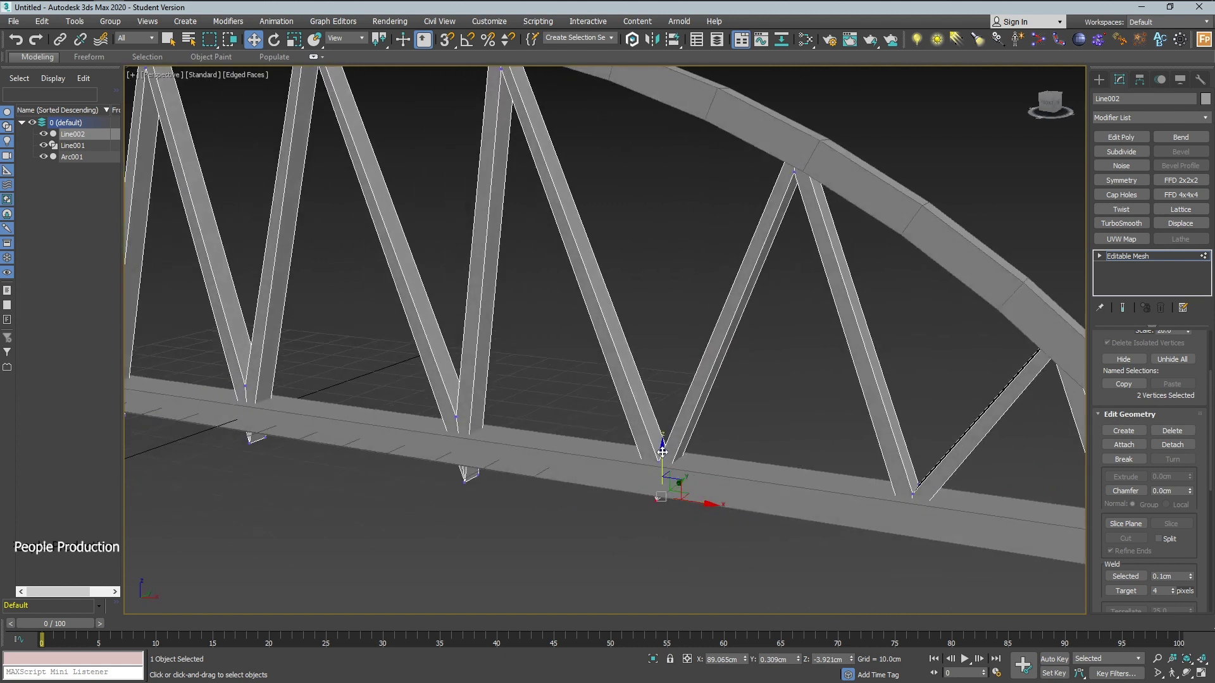
left_click_drag(663, 451, 662, 447)
middle_click_drag(663, 447, 730, 526, "alt")
middle_click_drag(748, 503, 757, 511, "alt")
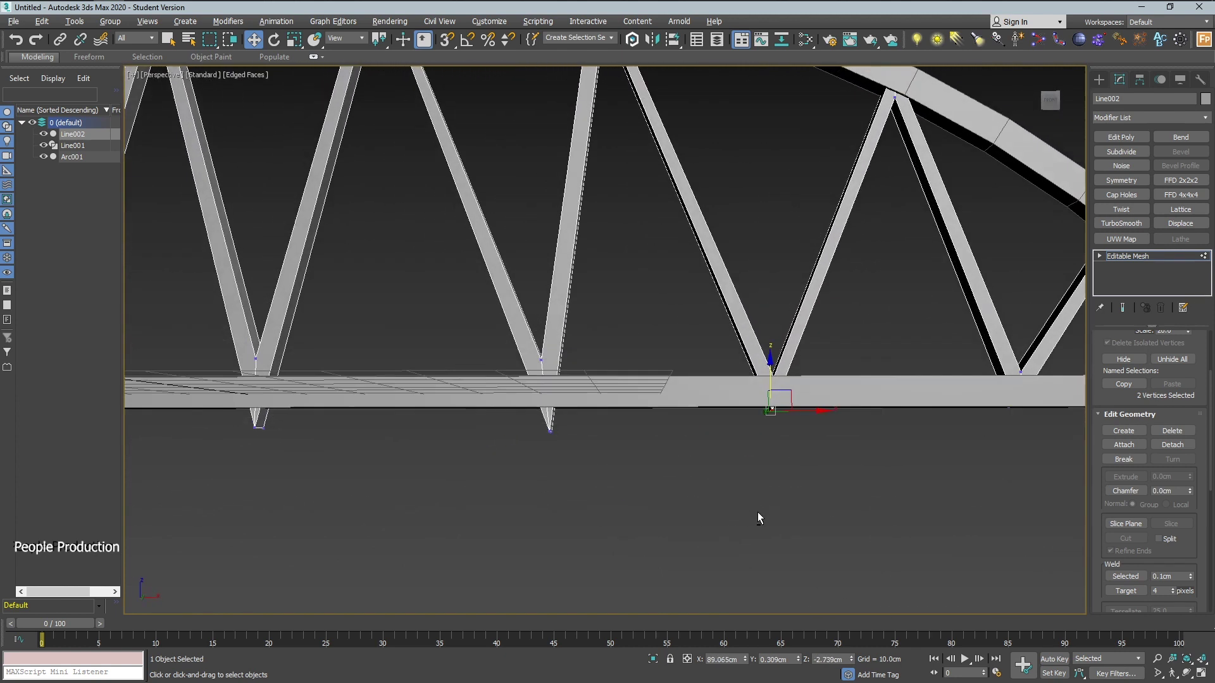
Raise the next and right diagonals' bottom vertices onto the beam's top
left_click_drag(502, 415, 599, 453)
left_click_drag(550, 392, 549, 361)
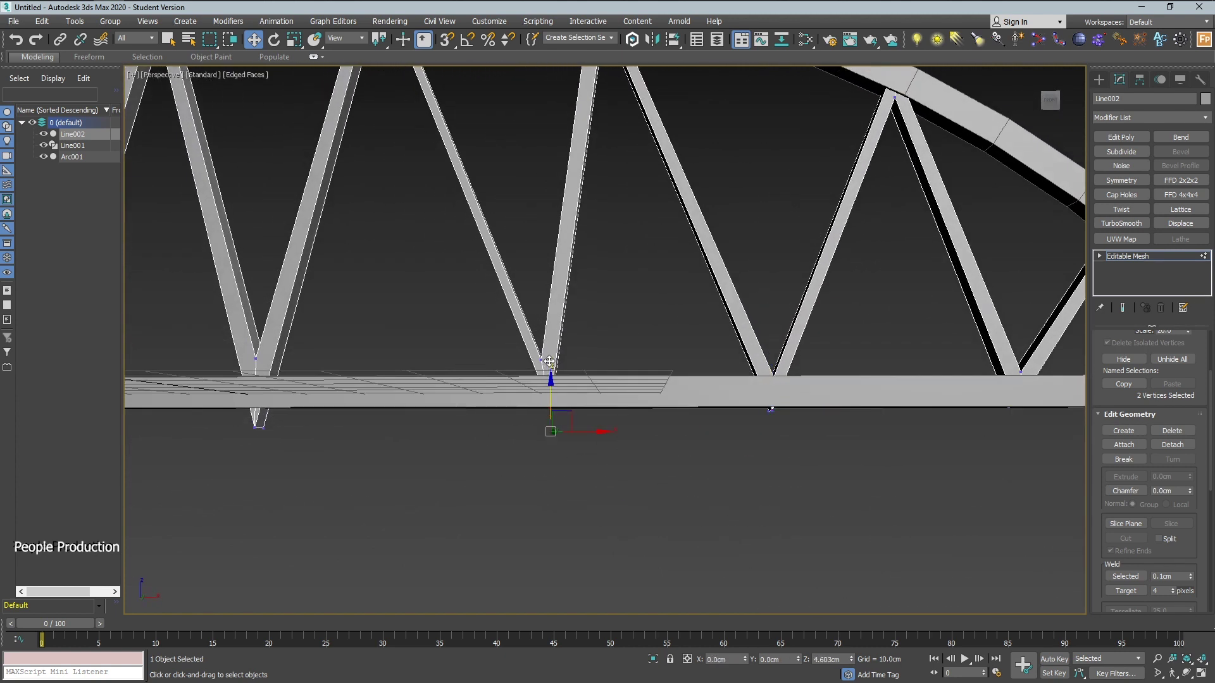
left_click_drag(601, 405, 597, 405)
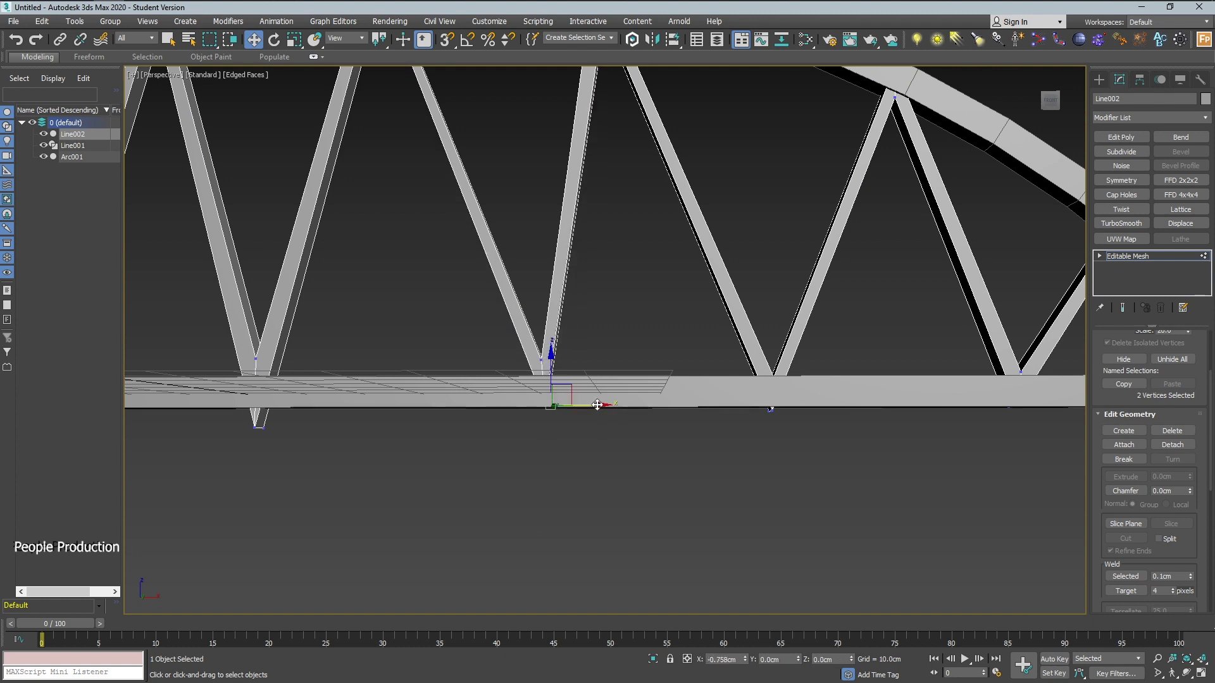
left_click(772, 409)
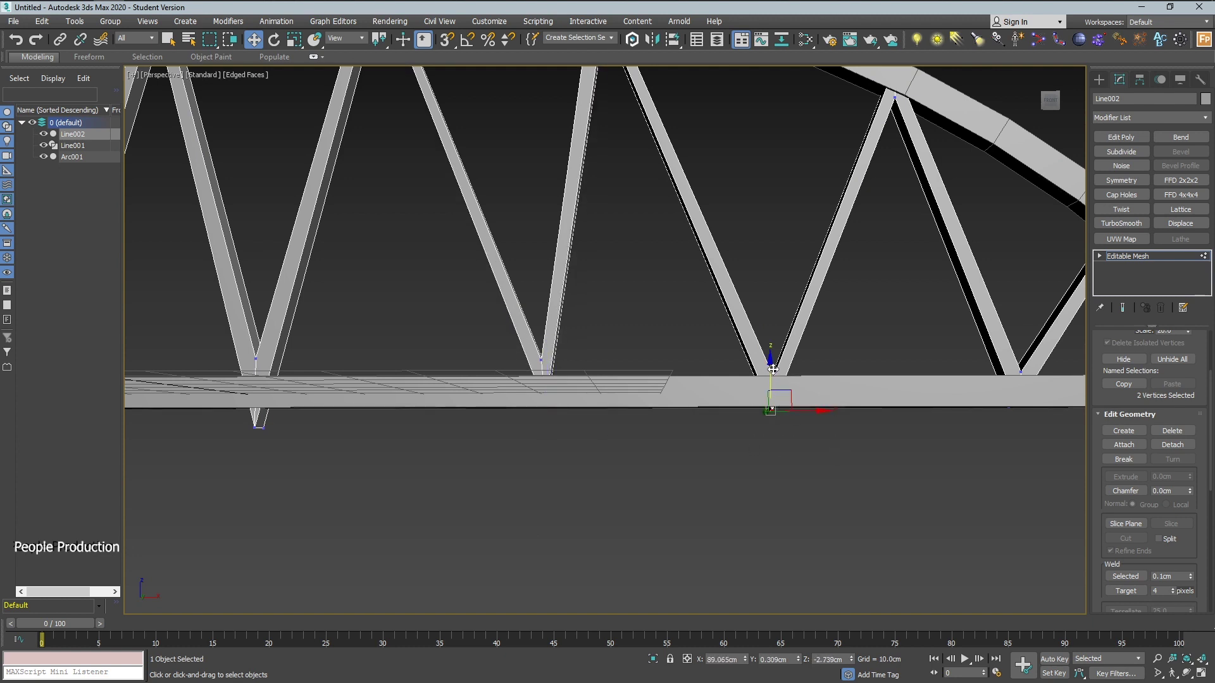
left_click_drag(772, 370, 826, 403)
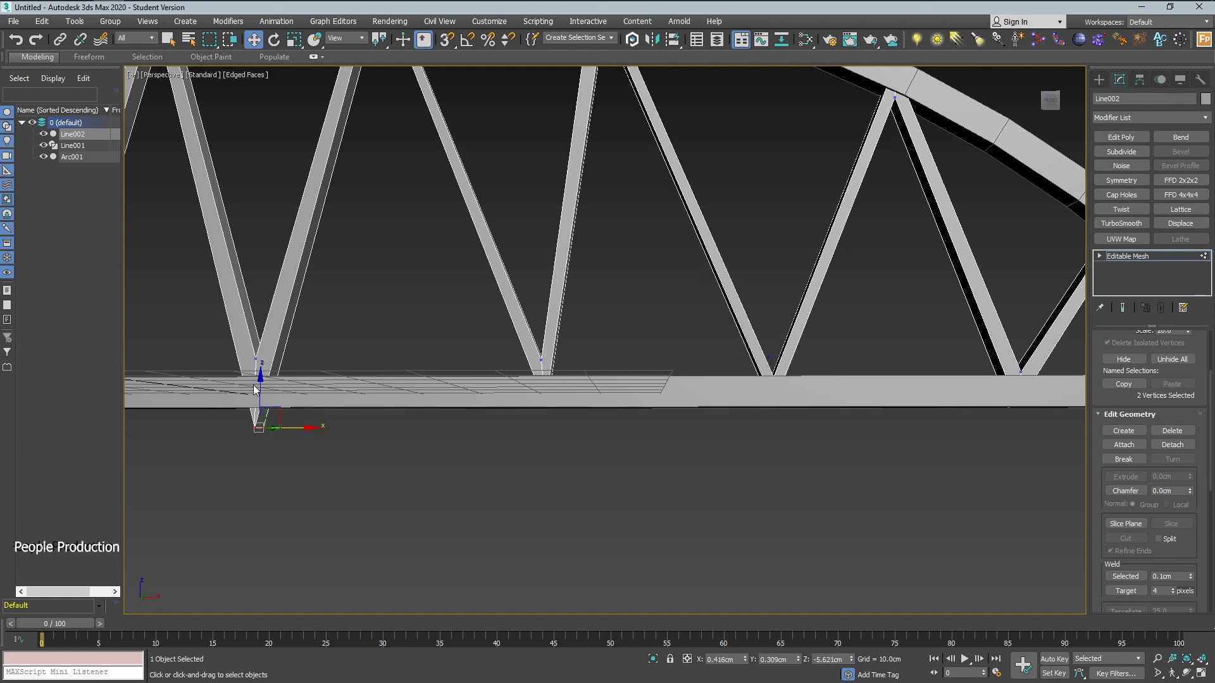
Raise the left diagonal's bottom vertices onto the beam surface, then clear the vertex selection
left_click_drag(253, 389, 261, 353)
mouse_move(512, 472)
middle_mouse_down("alt")
mouse_move(534, 500)
mouse_move(453, 543)
middle_mouse_up("alt")
left_click_drag(402, 475, 402, 465)
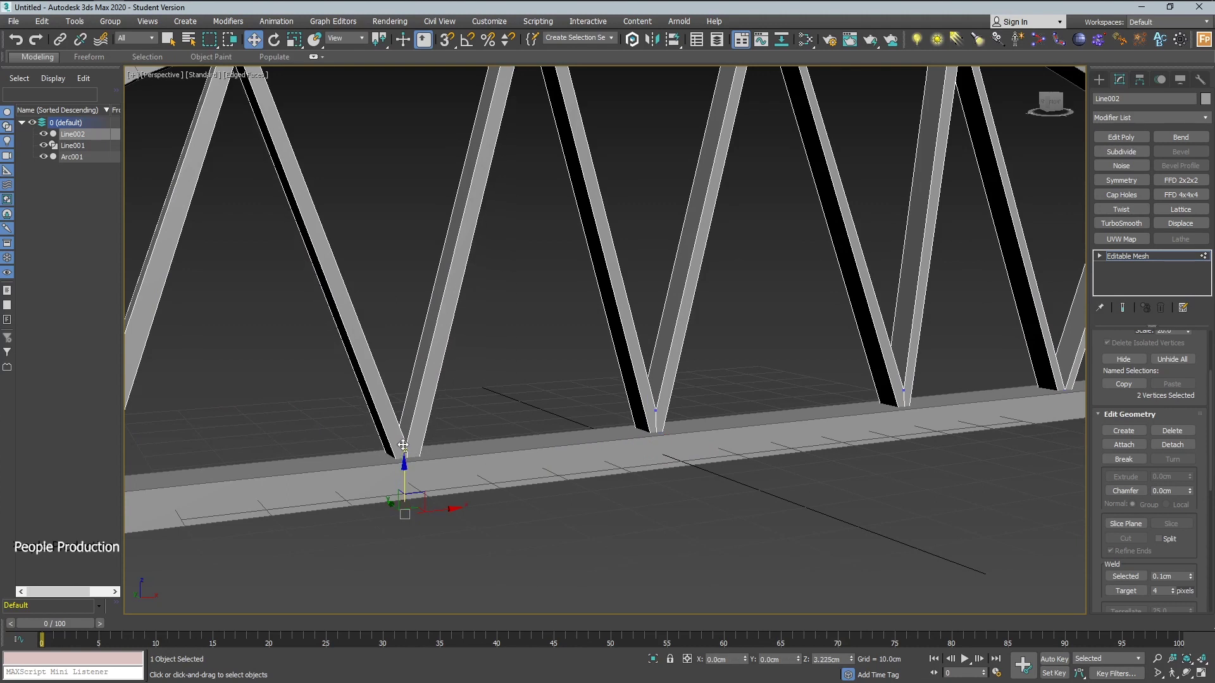
scroll(549, 534, "down", 5)
mouse_move(549, 534)
middle_mouse_down()
mouse_move(612, 550)
mouse_move(432, 544)
middle_mouse_up()
scroll(465, 526, "up", 4)
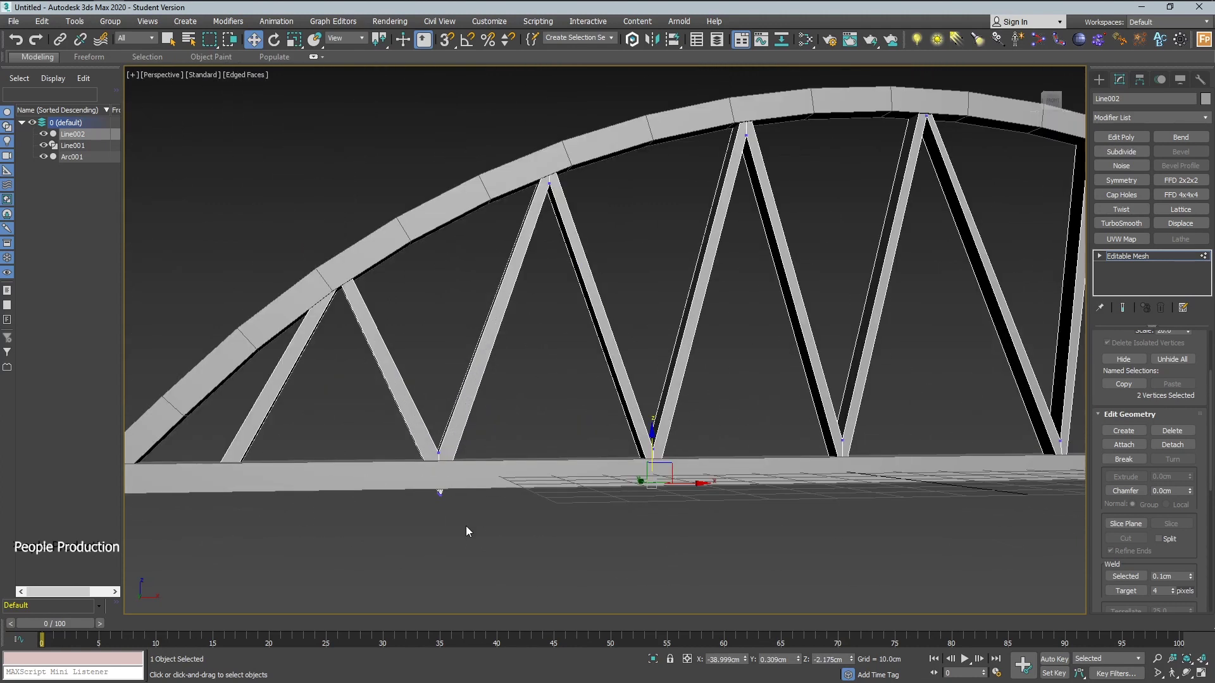
scroll(519, 522, "up", 5)
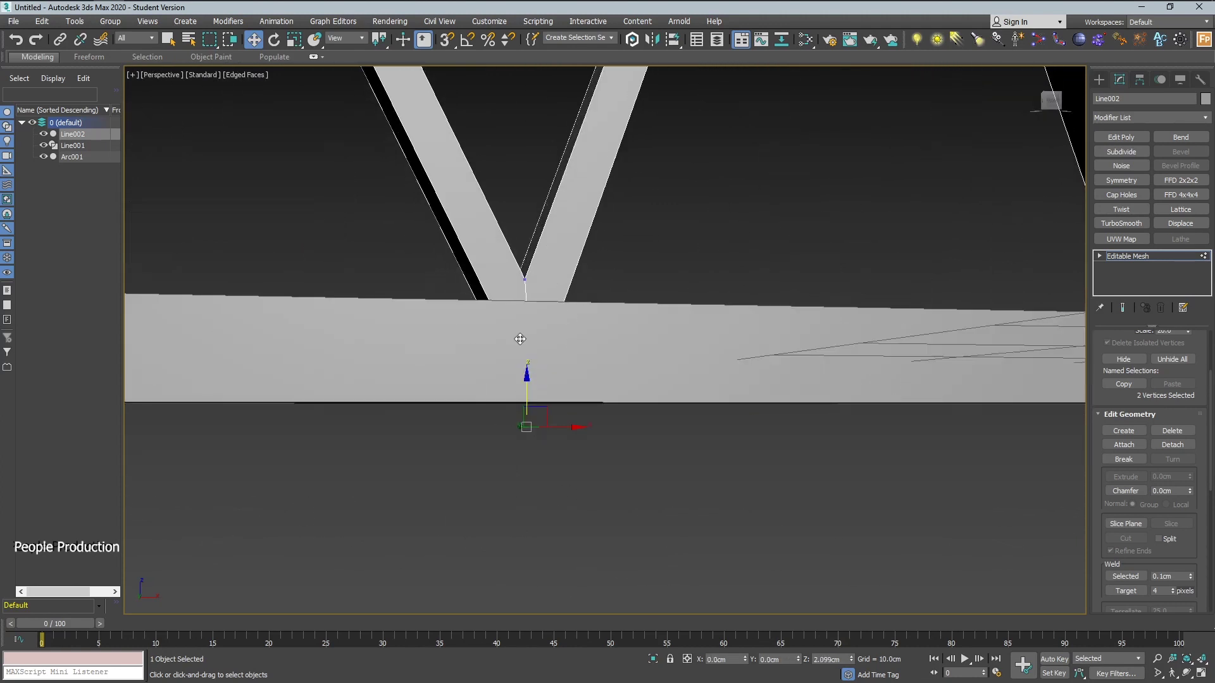
scroll(682, 441, "down", 6)
left_click(773, 513)
Select the base beam Line001 from the other side of the bridge
scroll(770, 510, "down", 3)
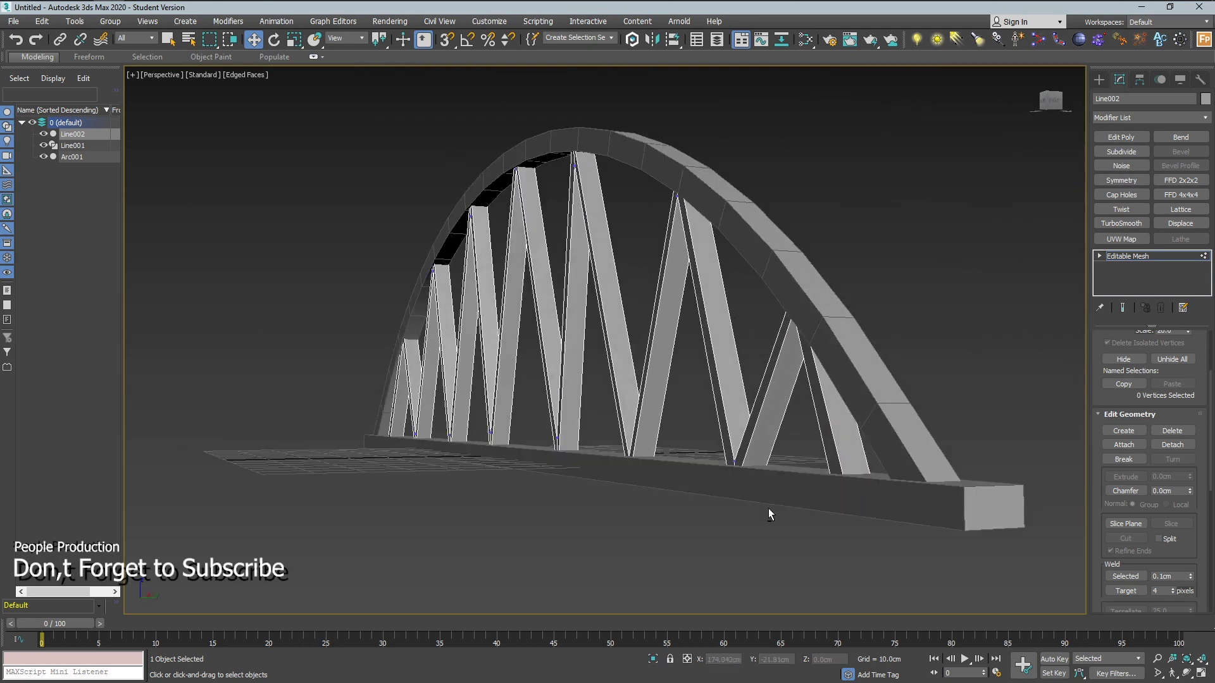
mouse_move(768, 508)
middle_mouse_down("alt")
mouse_move(740, 510)
mouse_move(652, 476)
mouse_move(717, 497)
mouse_move(834, 427)
mouse_move(688, 394)
middle_mouse_up("alt")
key("2")
left_click(68, 146)
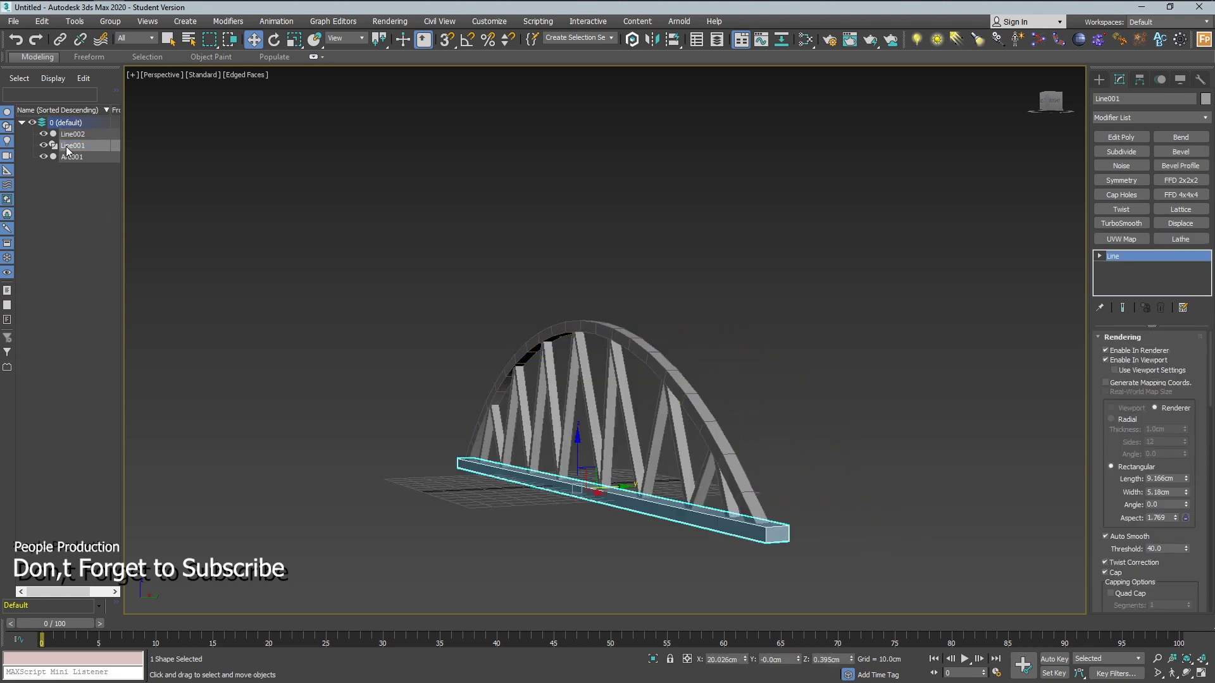
right_click(695, 521)
left_click(803, 476)
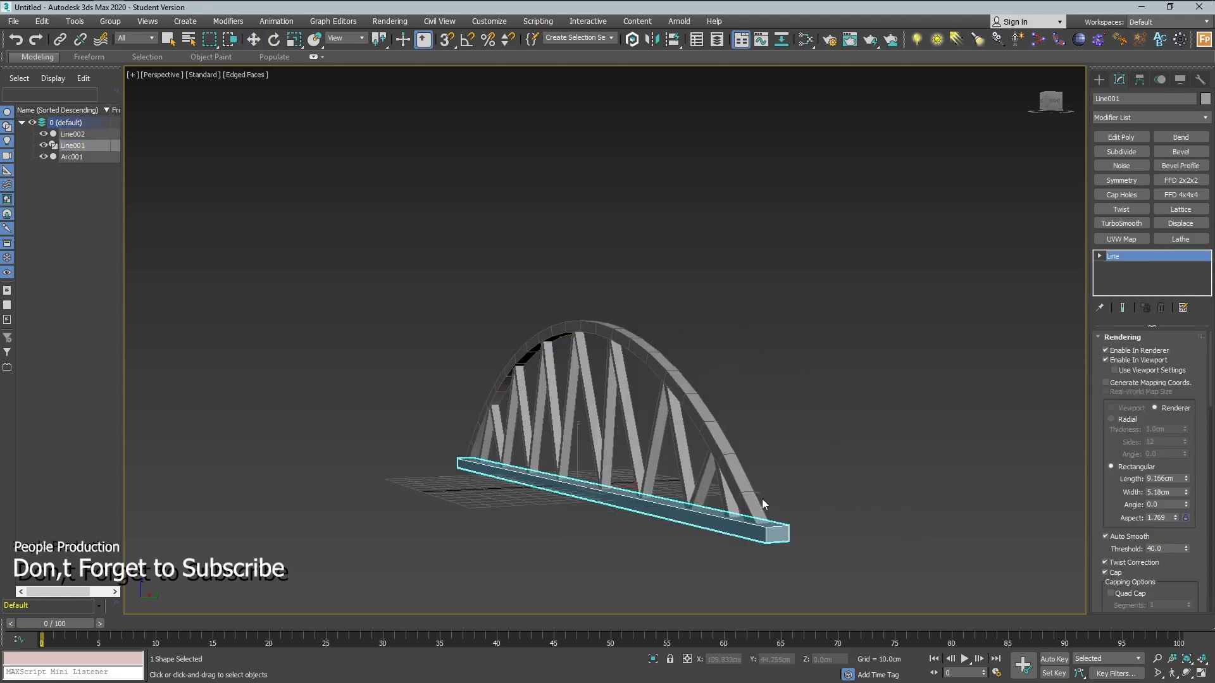
Convert Line001 to an Editable Mesh via the right-click menu
scroll(730, 551, "up", 5)
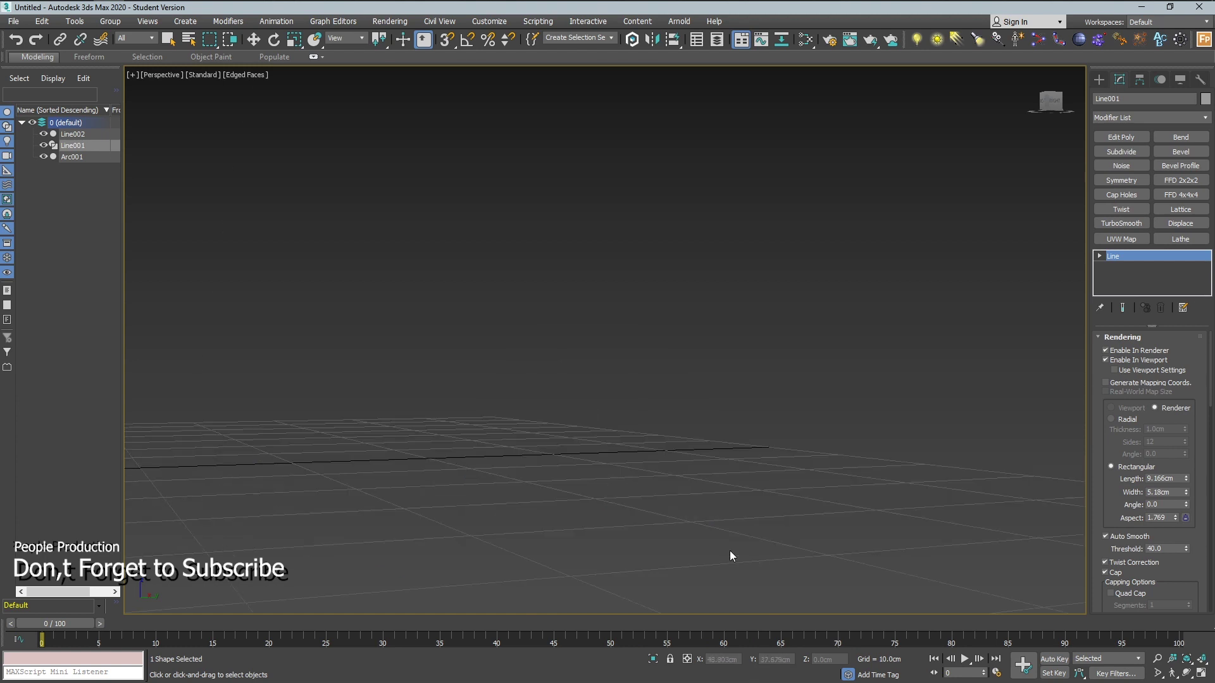
scroll(762, 551, "down", 5)
scroll(620, 503, "up", 5)
middle_click_drag(620, 502, 774, 536)
scroll(760, 506, "down", 5)
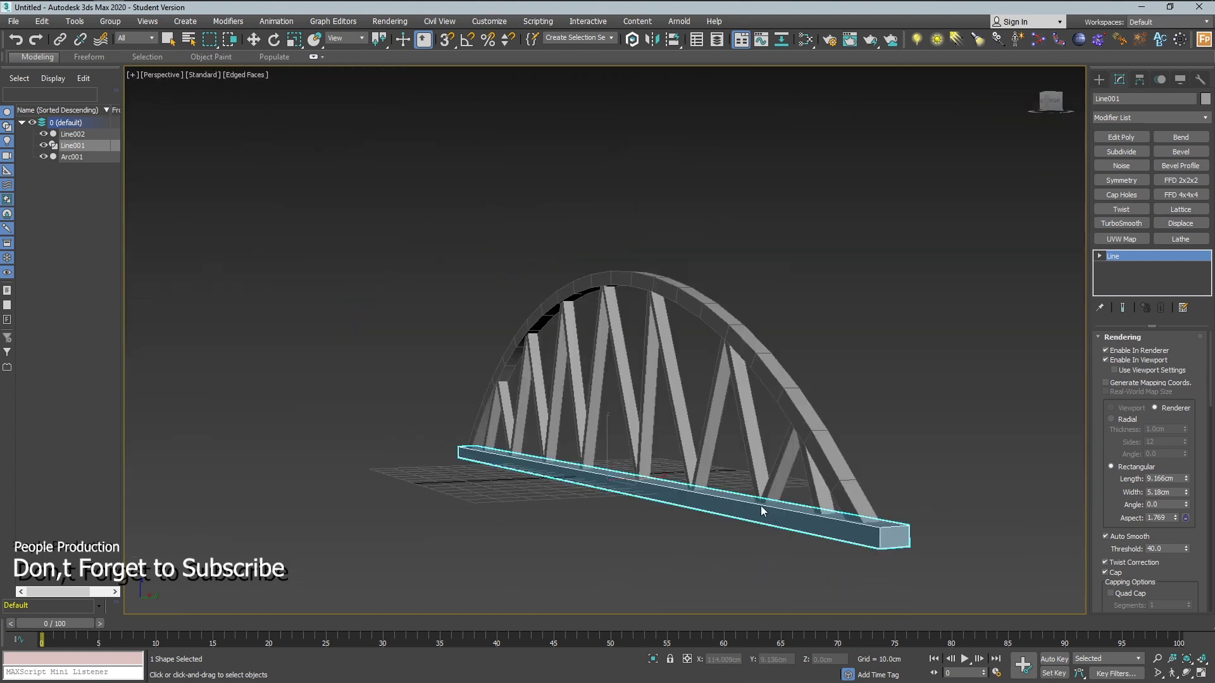
key("w")
right_click(761, 506)
left_click(914, 631)
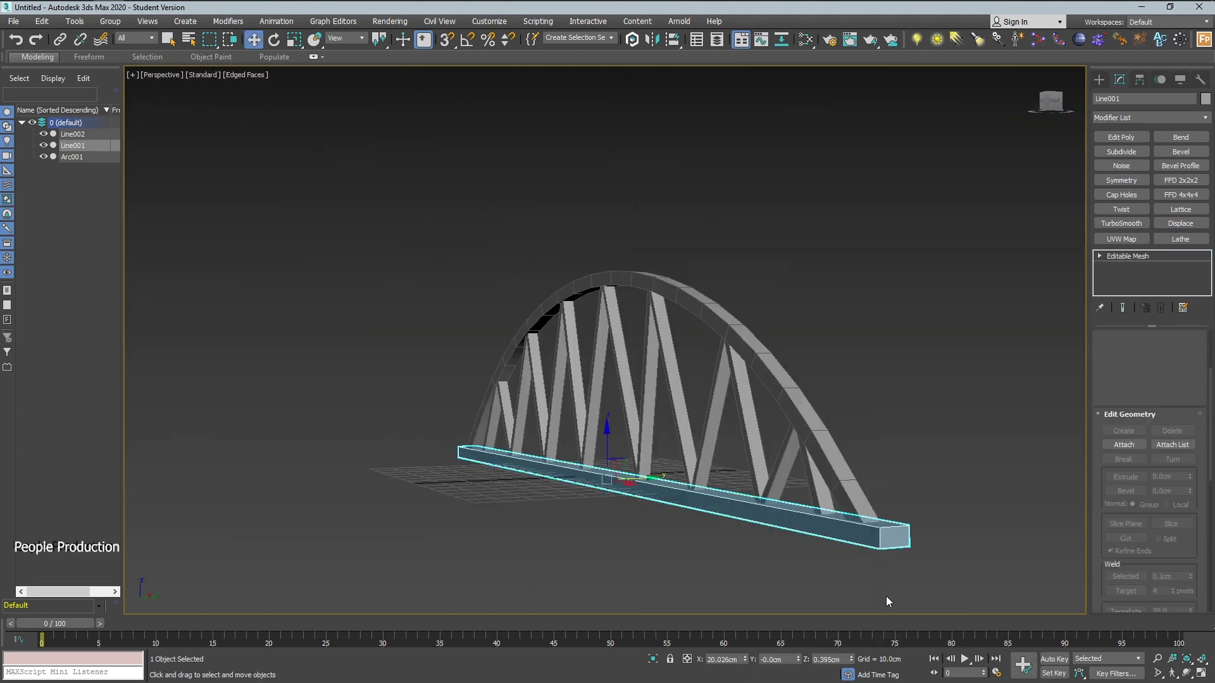
Attach the arch Arc001 into Line001, then exit Attach mode
left_click(1123, 445)
left_click(835, 467)
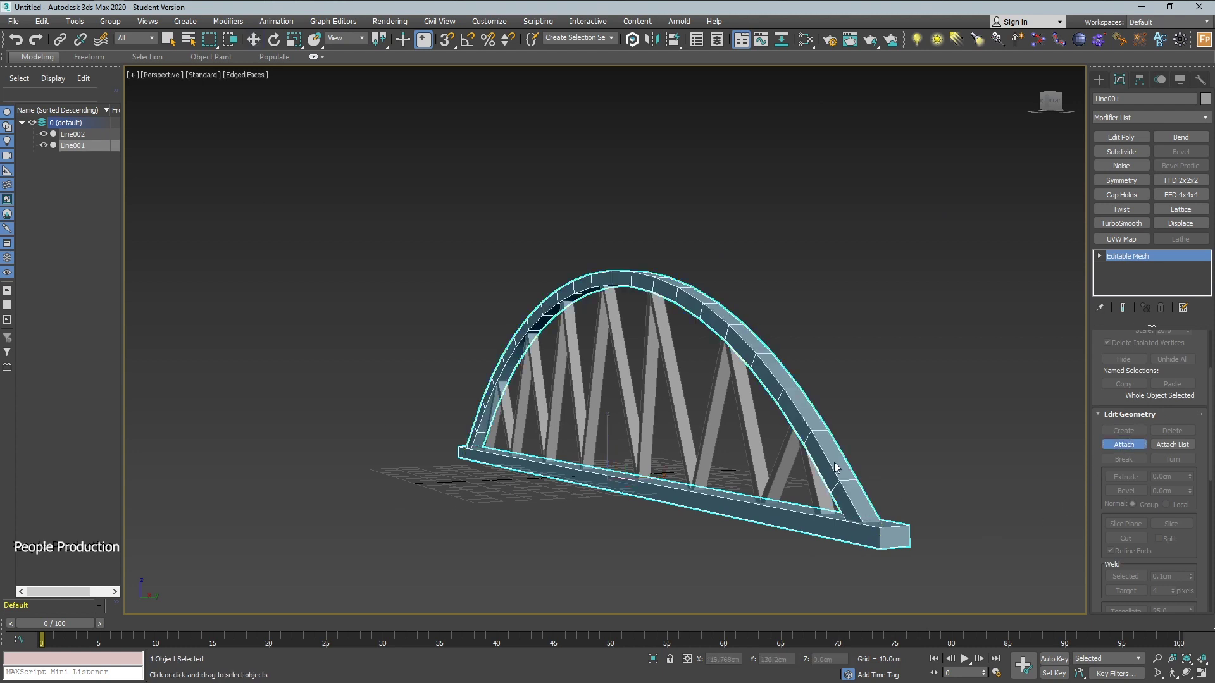
right_click(491, 346)
left_click(435, 286)
Rename the truss Line002 to Mid 01 and select it together with the base beam
scroll(605, 446, "up", 4)
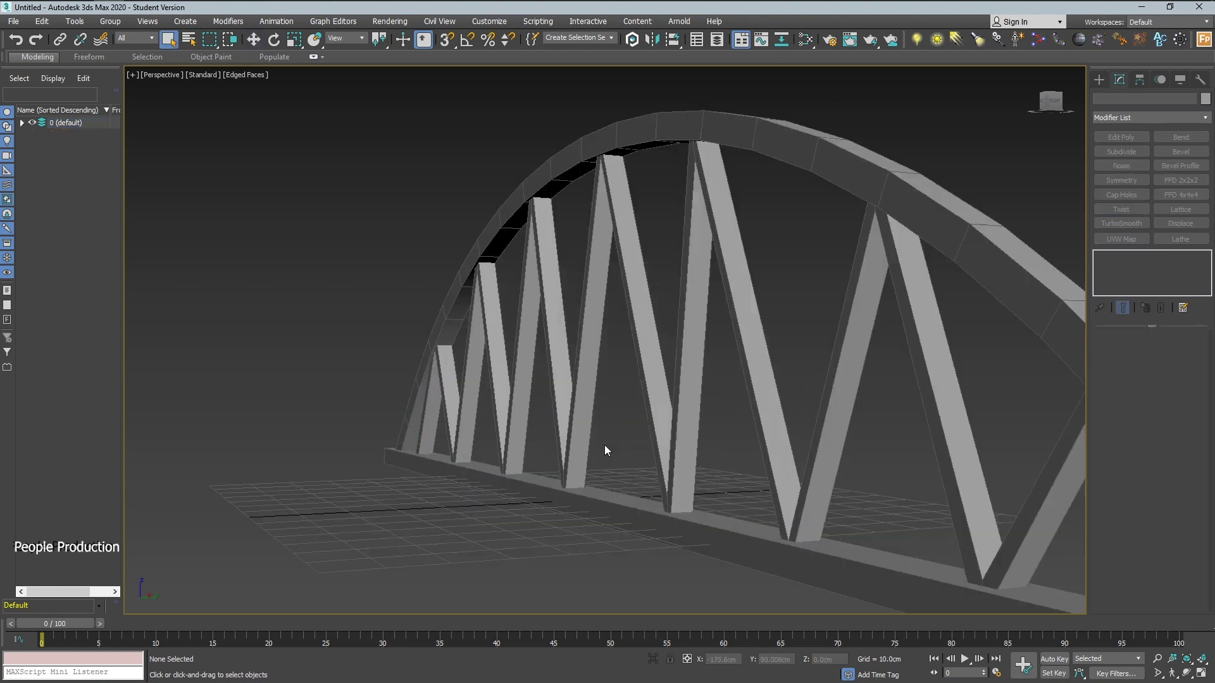
left_click(686, 388)
type("Mid 01")
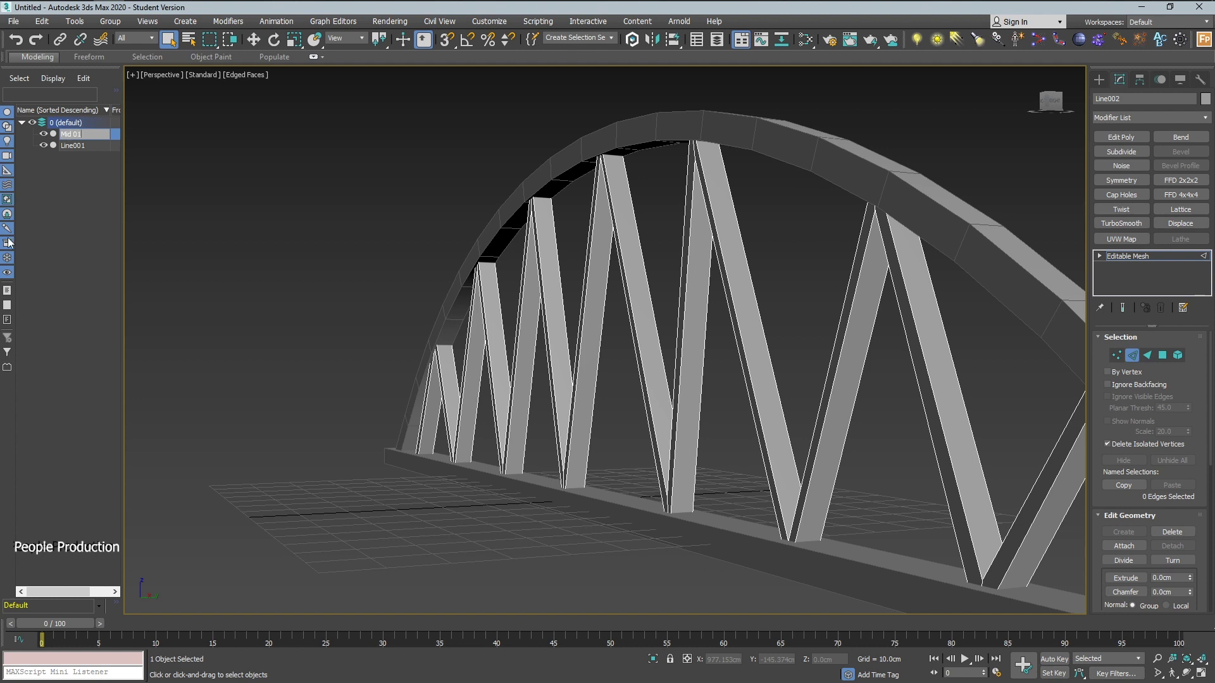
key("Return")
scroll(683, 323, "down", 5)
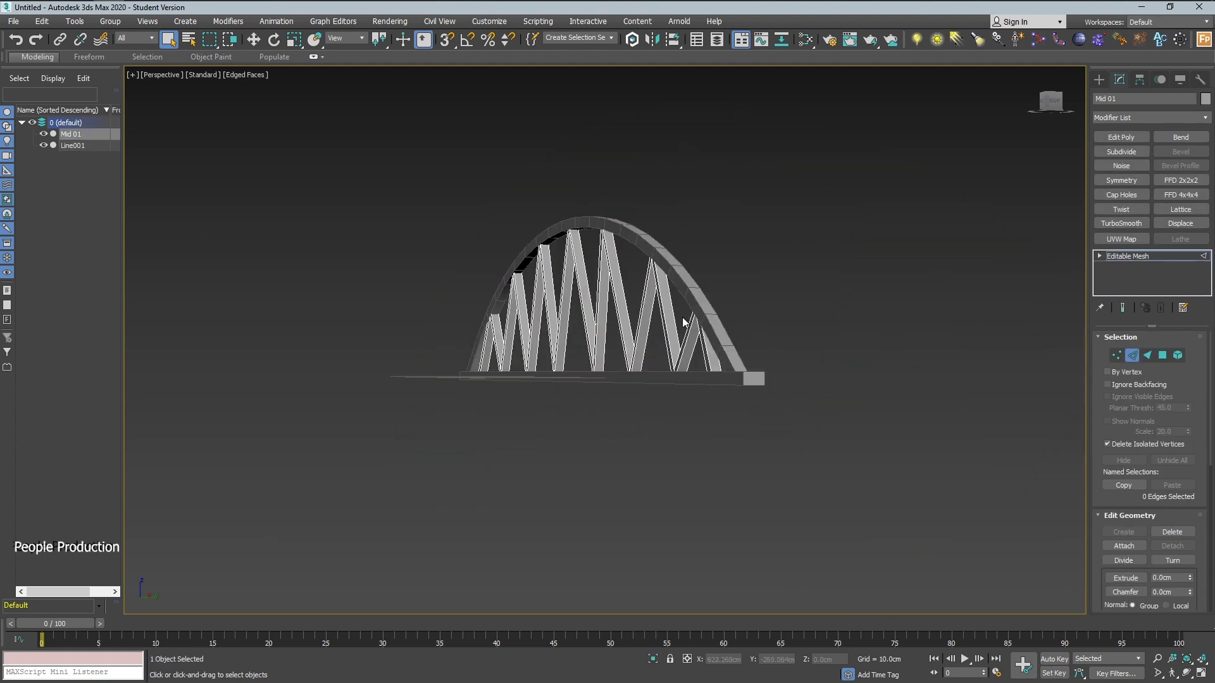
middle_click_drag(683, 323, 618, 328, "alt")
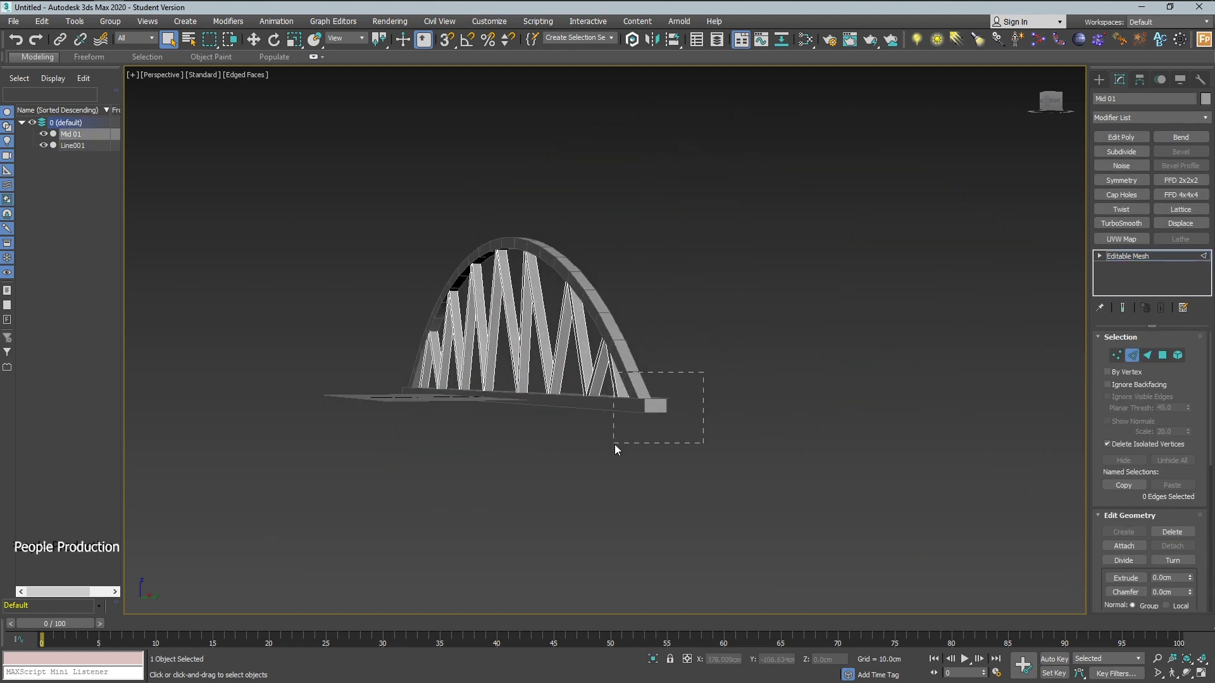
left_click(72, 146, "ctrl")
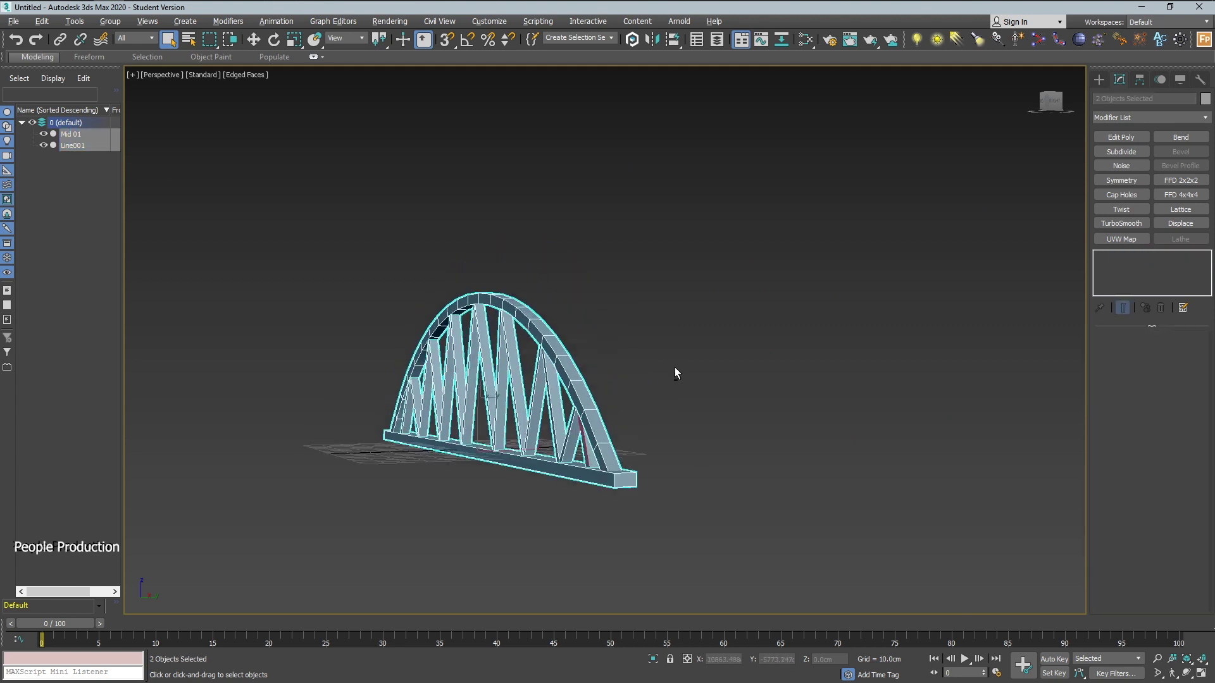
middle_click_drag(674, 367, 646, 379, "alt")
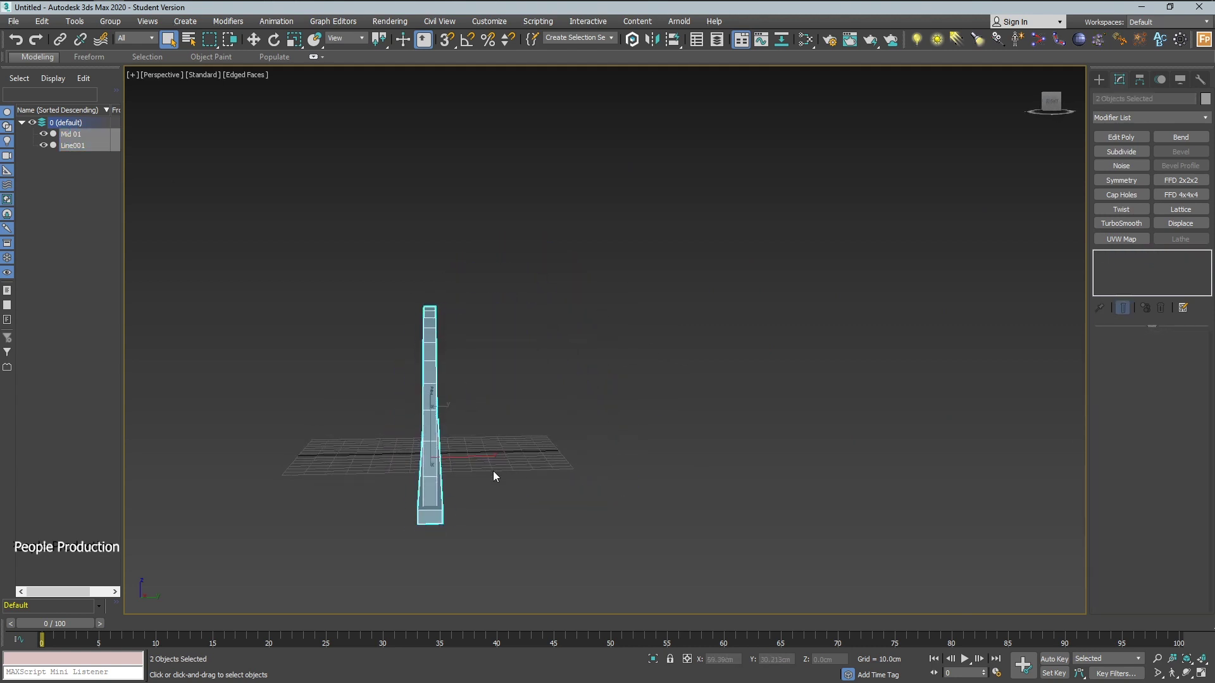
Shift-drag a copy of the arch truss sideways along Y and confirm Clone Options
key("w")
left_click_drag(487, 387, 658, 399, "shift")
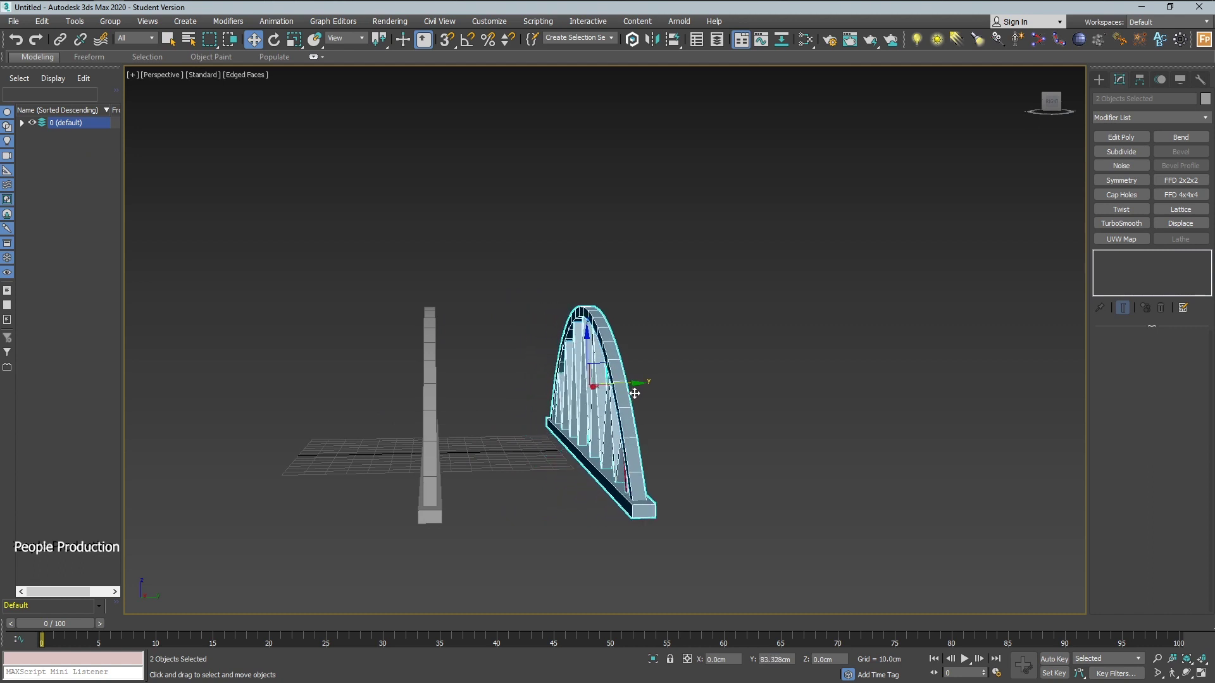
left_click(620, 406)
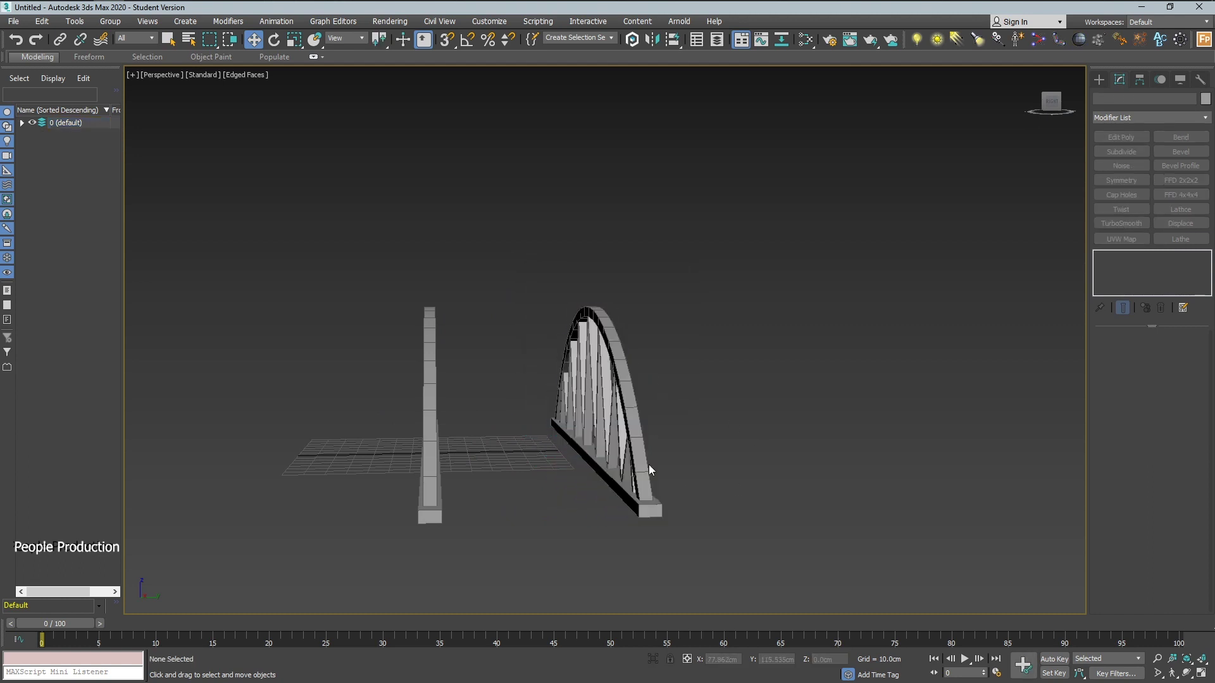
mouse_move(648, 465)
middle_mouse_down("alt")
mouse_move(592, 469)
mouse_move(679, 462)
mouse_move(697, 446)
mouse_move(678, 450)
middle_mouse_up("alt")
scroll(678, 462, "up", 5)
scroll(727, 443, "down", 2)
Maximize the Top viewport and frame the two arches
key("alt+w")
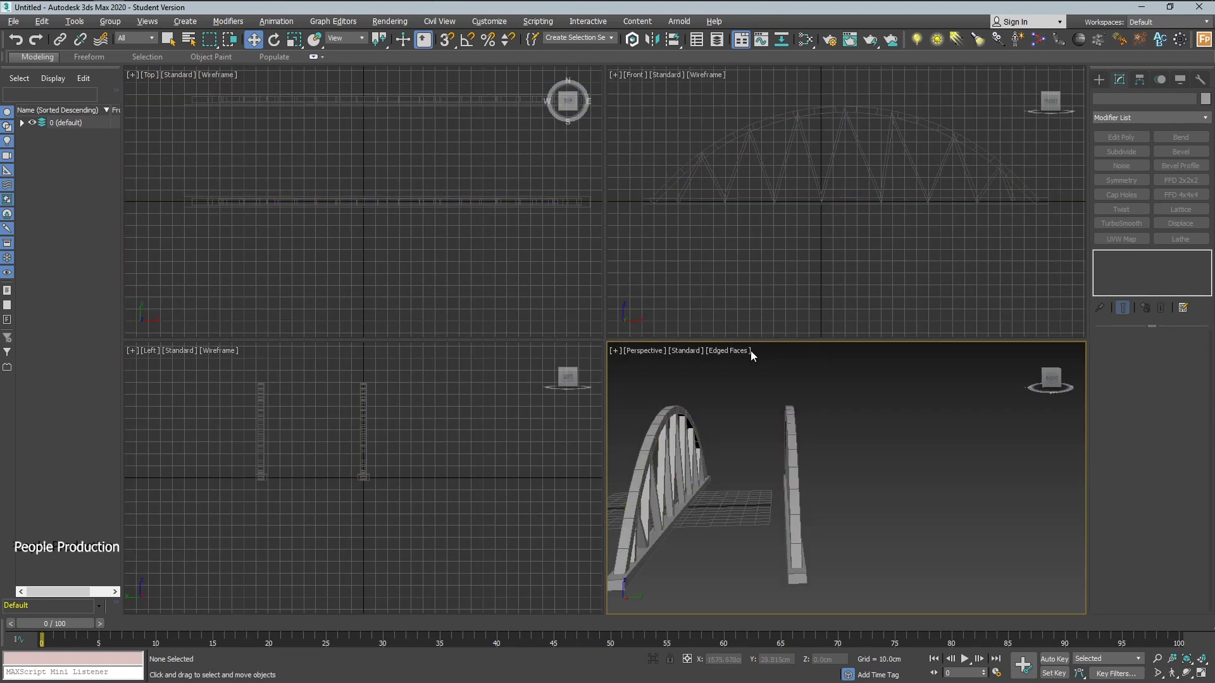
left_click(431, 234)
key("alt+w")
scroll(613, 335, "up", 3)
middle_click_drag(613, 340, 690, 345)
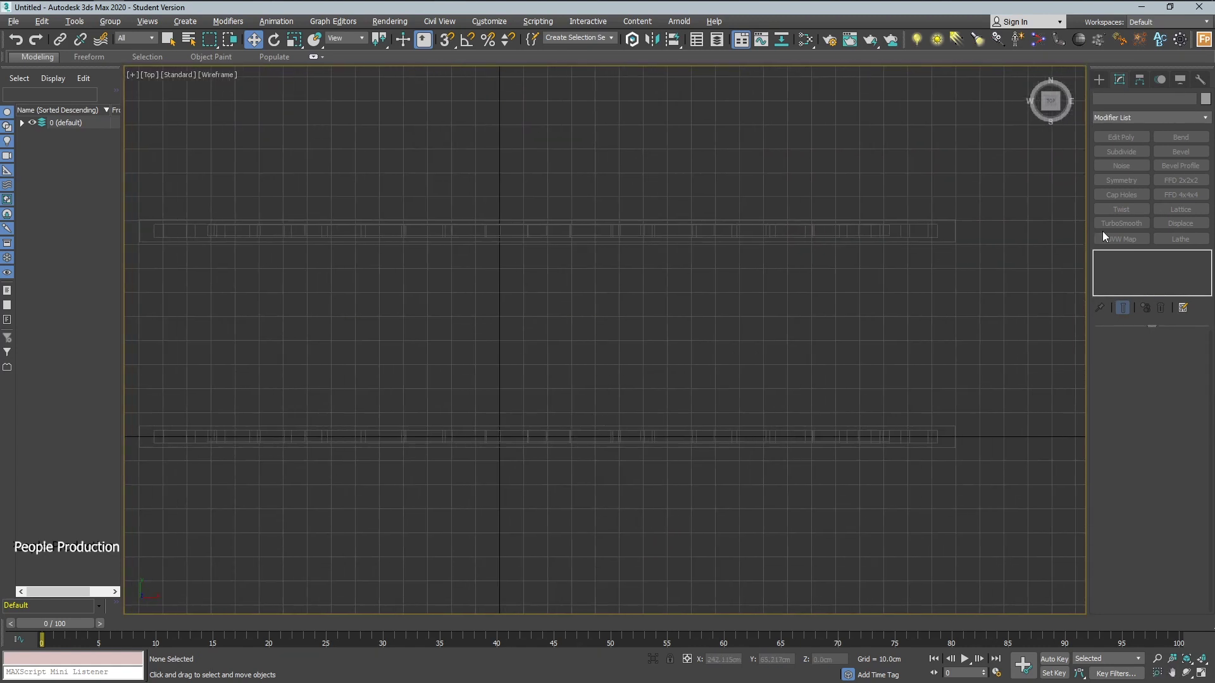
Draw a Standard Primitives plane, Plane001, spanning the gap between the two arches
left_click(1099, 79)
middle_click_drag(862, 282, 927, 282)
left_click(1099, 97)
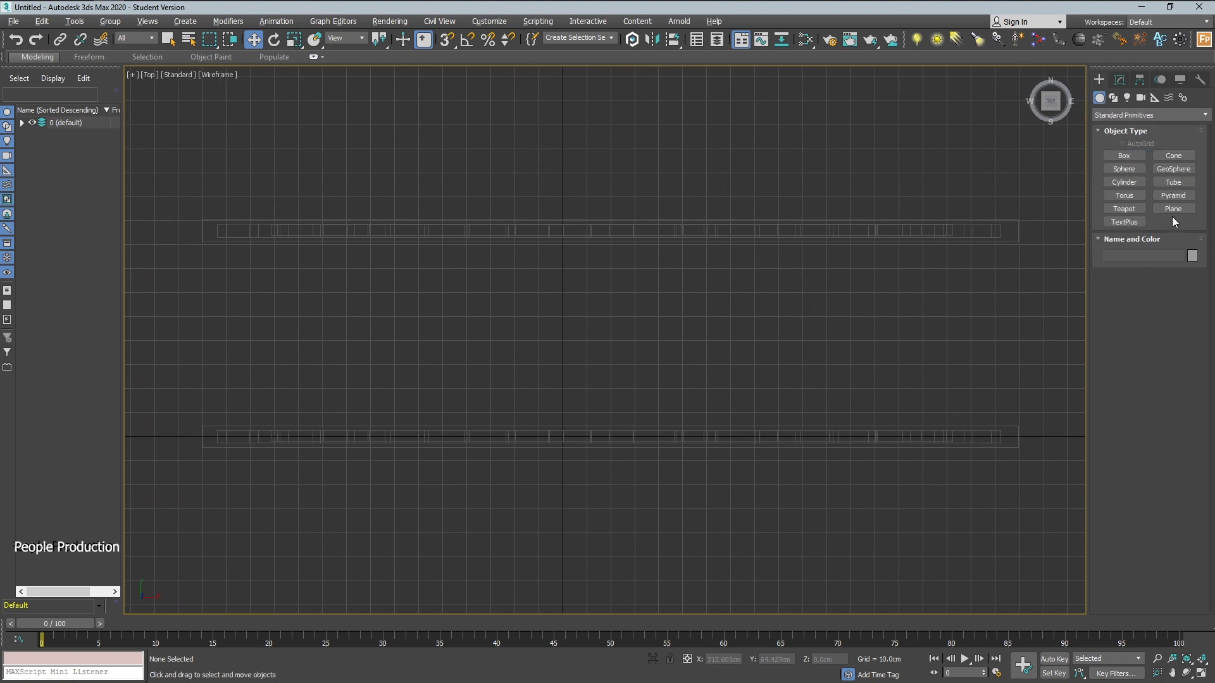
left_click(1172, 208)
mouse_move(200, 238)
left_mouse_down()
mouse_move(1015, 340)
mouse_move(1022, 437)
left_mouse_up()
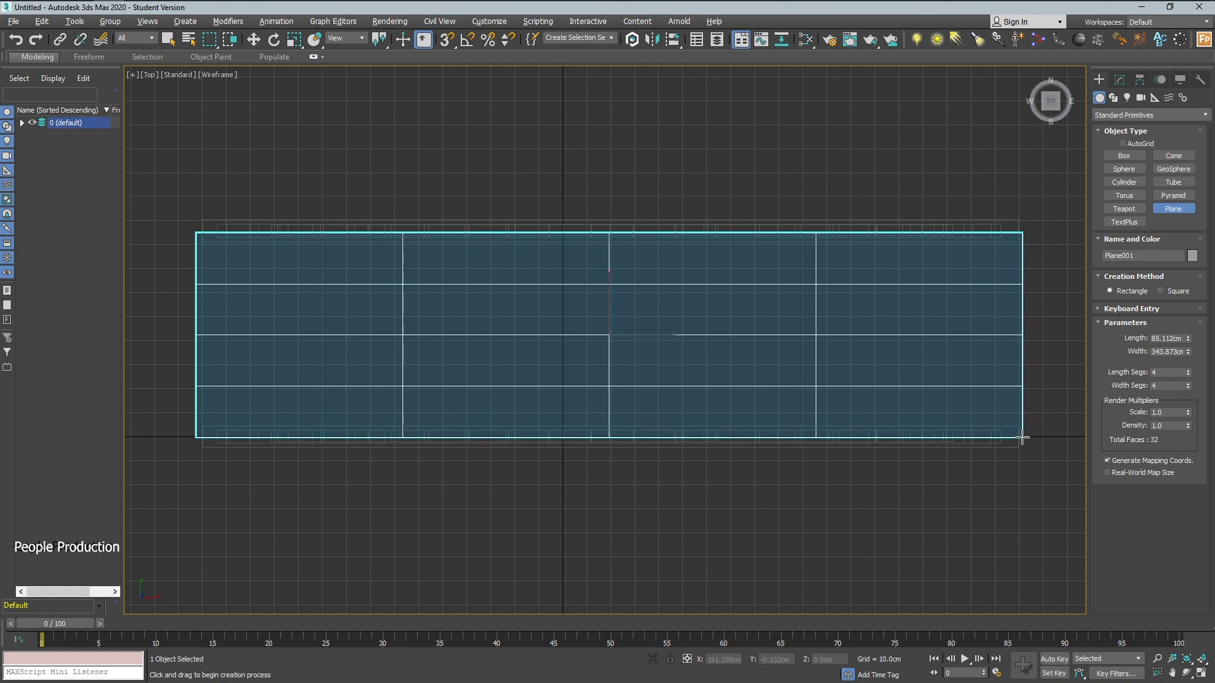
left_click_drag(1022, 436, 1013, 436)
key("w")
left_click_drag(647, 334, 650, 334)
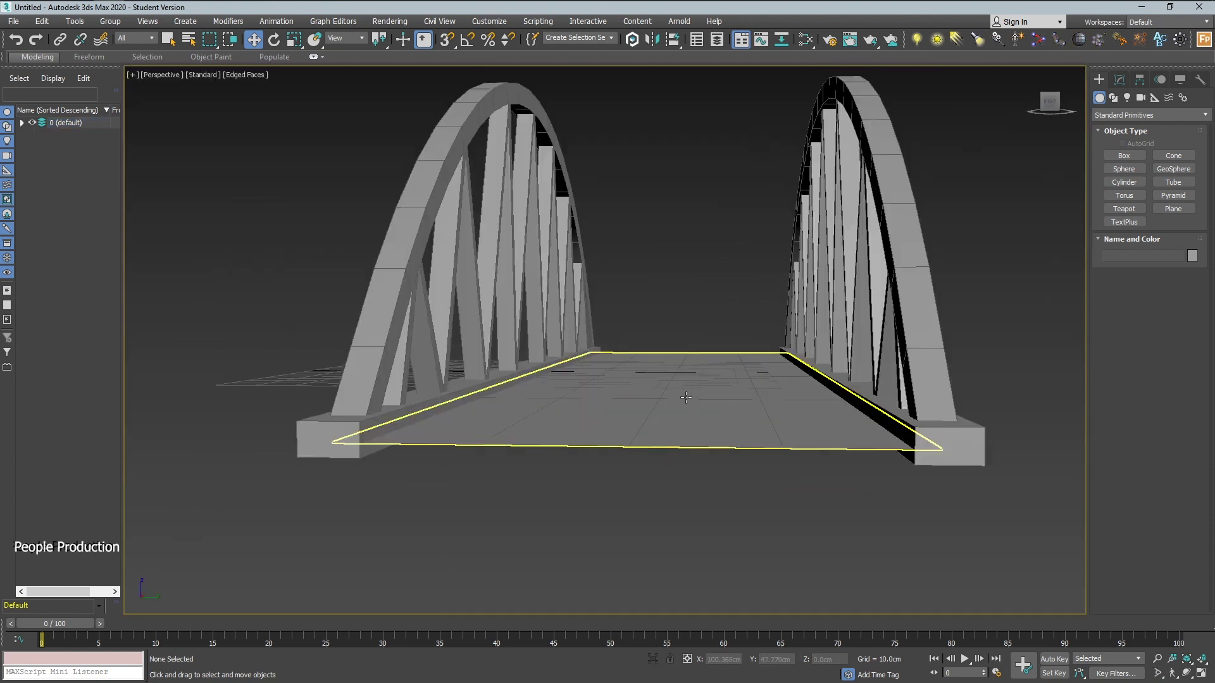
Set Plane001's Length Segs and Width Segs to 1 in the Modify panel
scroll(704, 431, "up", 2)
scroll(704, 431, "up", 3)
scroll(704, 431, "down", 2)
left_click(704, 377)
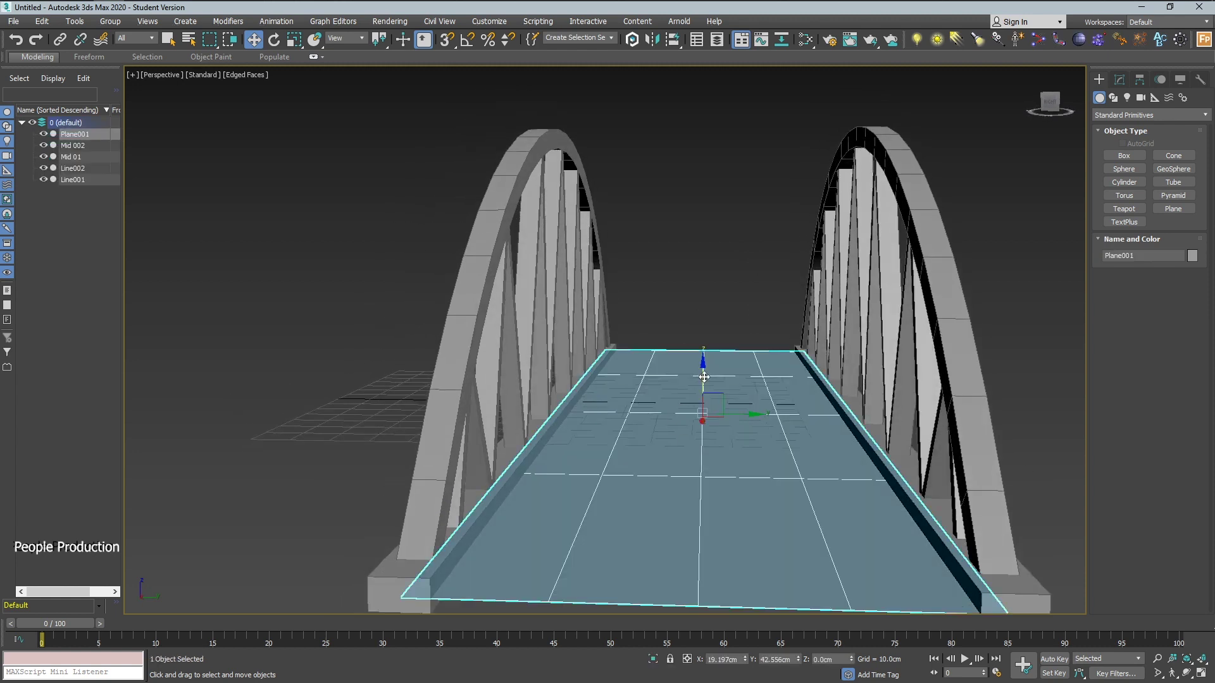
left_click(1065, 413)
scroll(966, 464, "up", 4)
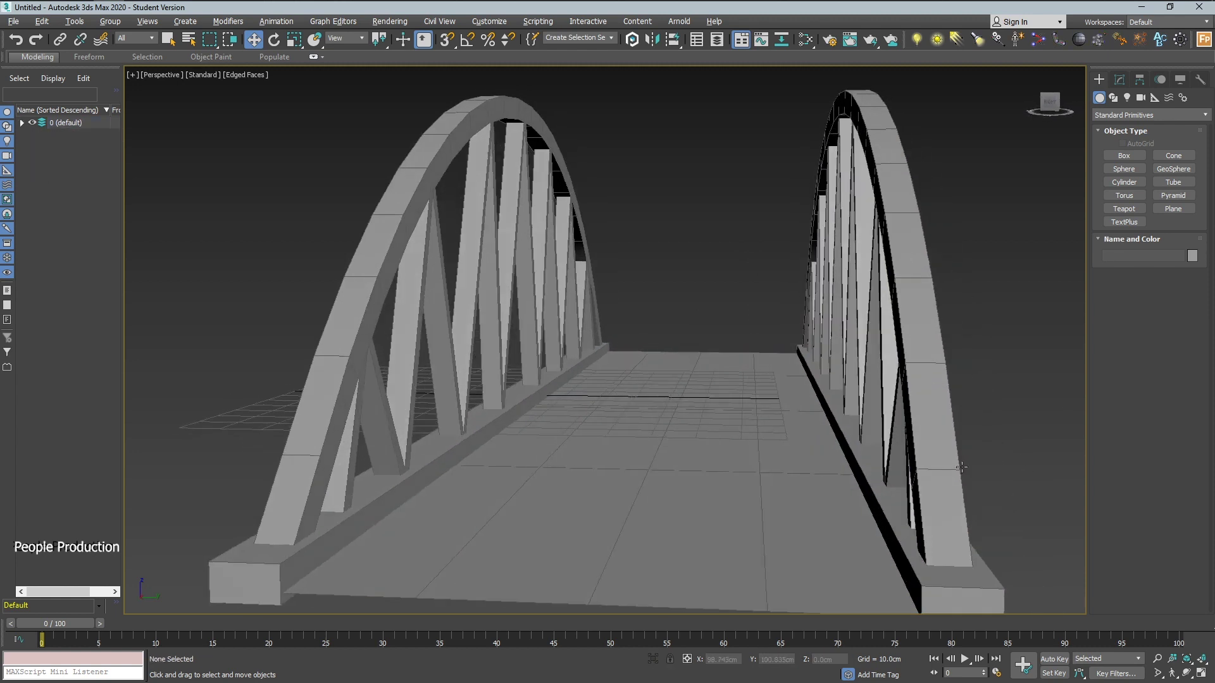
mouse_move(966, 463)
middle_mouse_down("alt")
mouse_move(1009, 461)
mouse_move(814, 477)
mouse_move(925, 450)
mouse_move(812, 465)
middle_mouse_up("alt")
scroll(812, 465, "down", 3)
left_click(684, 463)
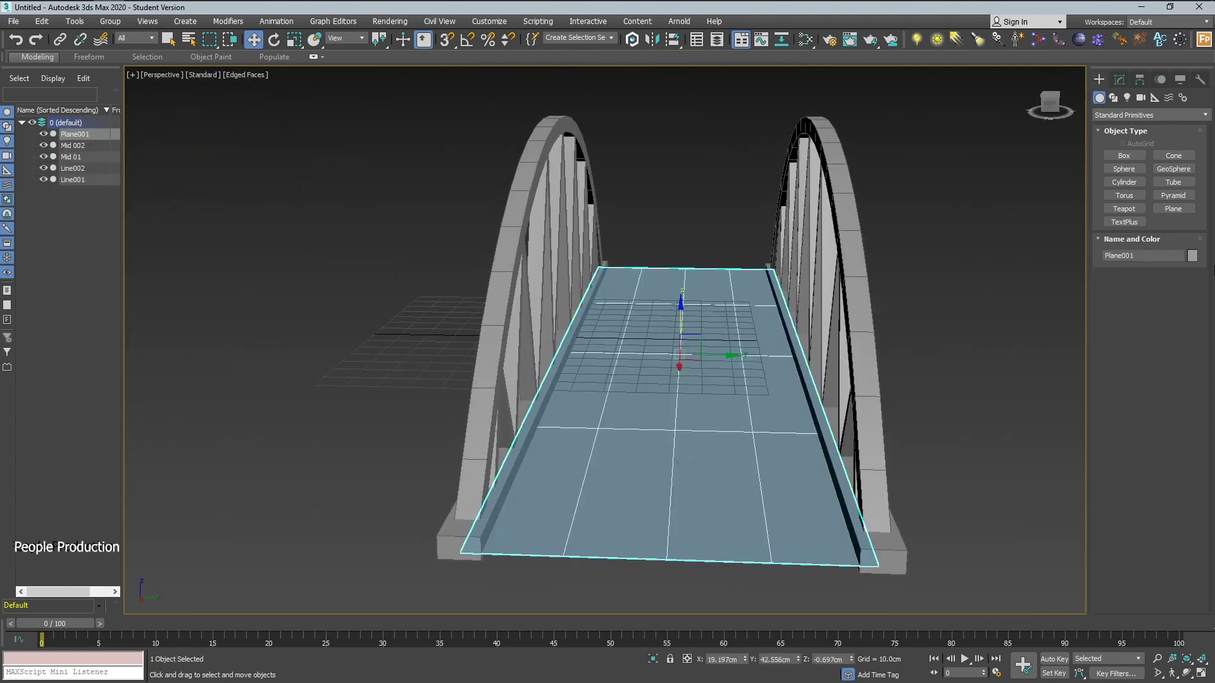
left_click(1119, 78)
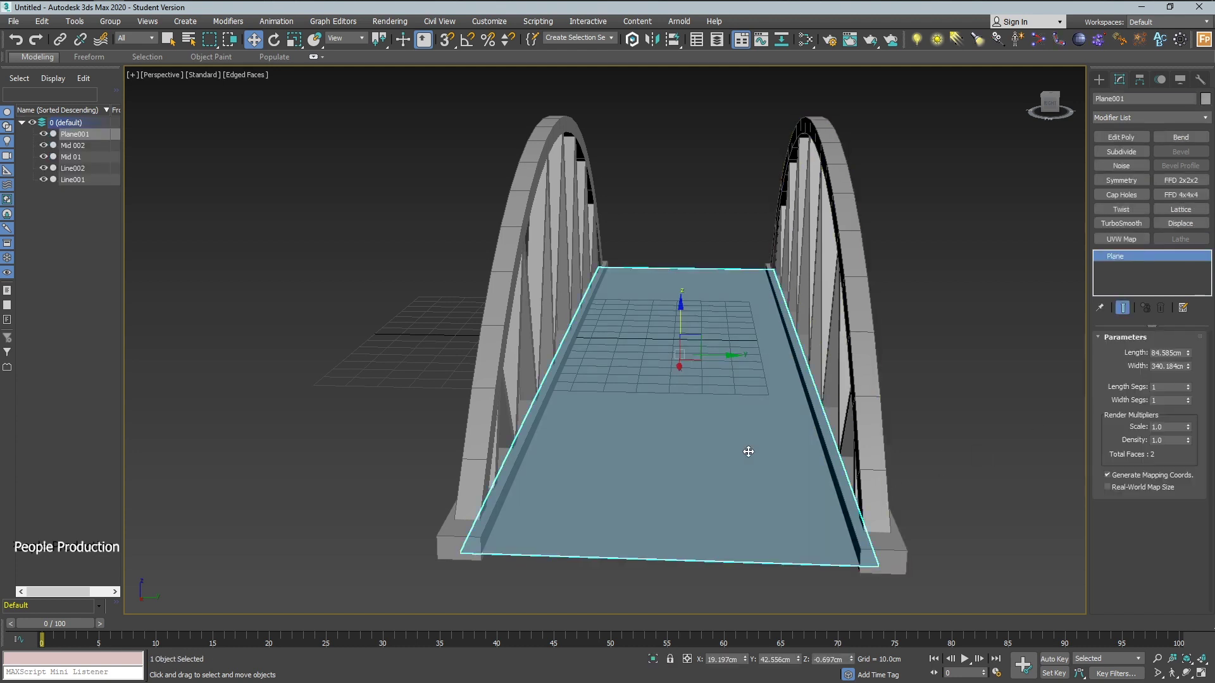
mouse_move(691, 425)
middle_mouse_down("alt")
mouse_move(643, 420)
mouse_move(731, 420)
middle_mouse_up("alt")
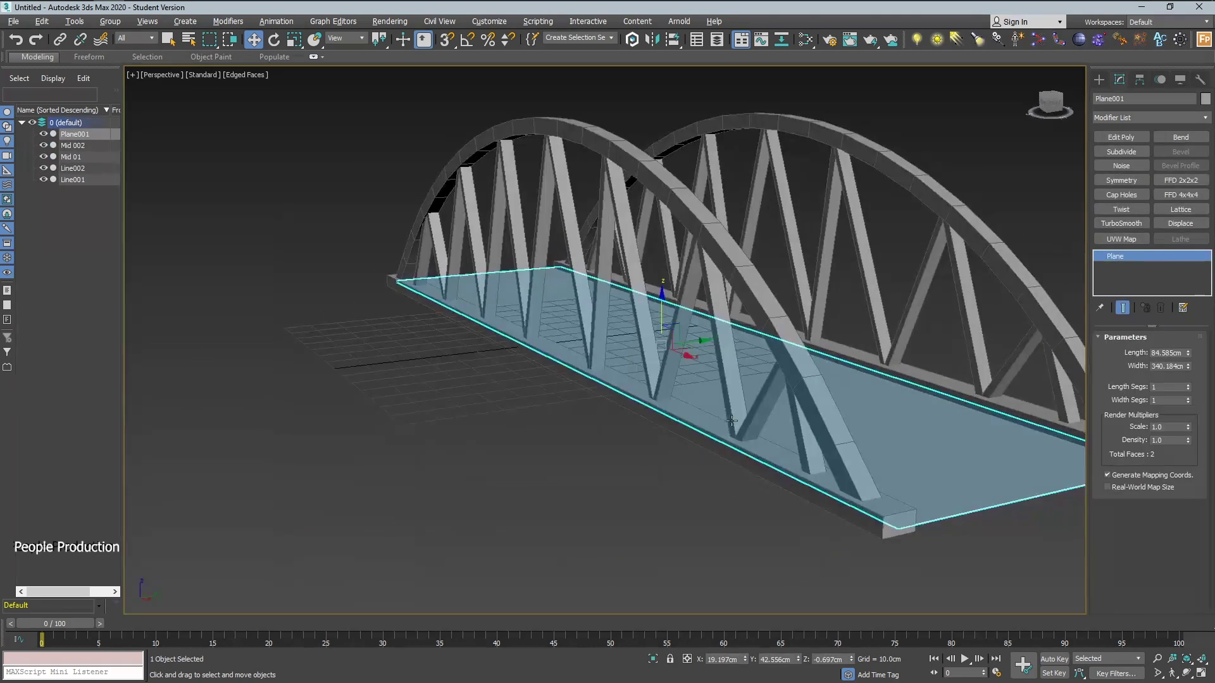
Attach Mid 002, Plane001 and Line002 to Mid 01 using Edit Geometry's Attach
left_click(389, 356)
left_click(803, 431)
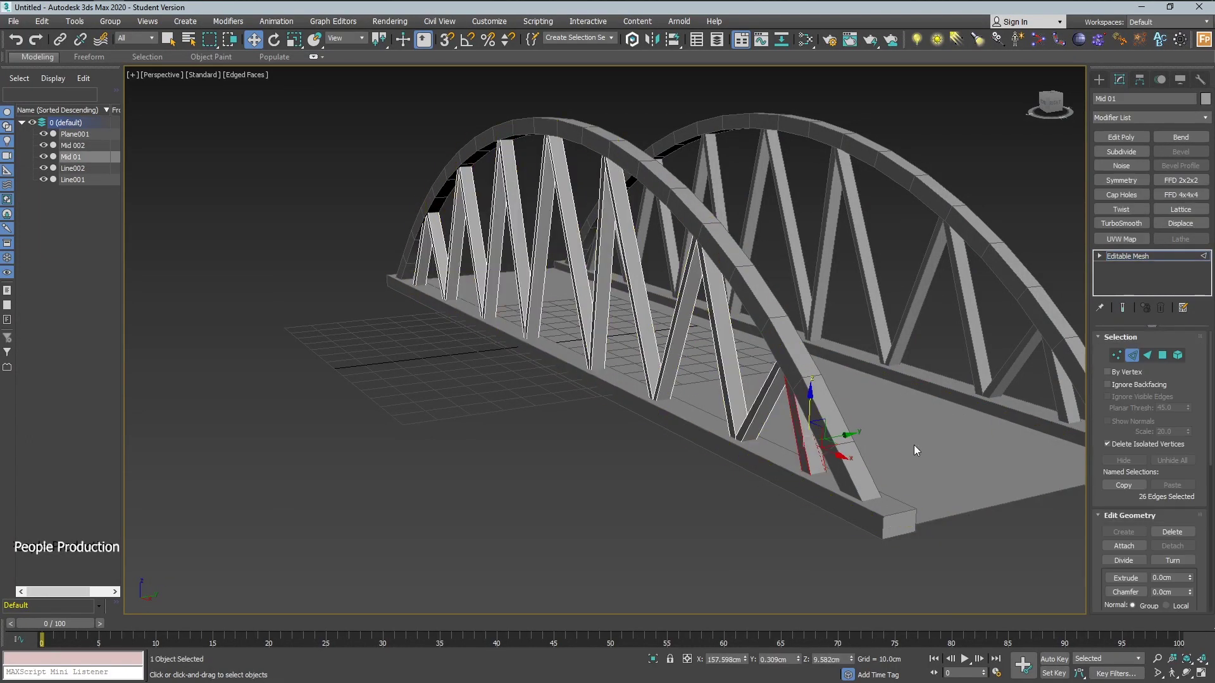
left_click(1133, 547)
left_click(966, 307)
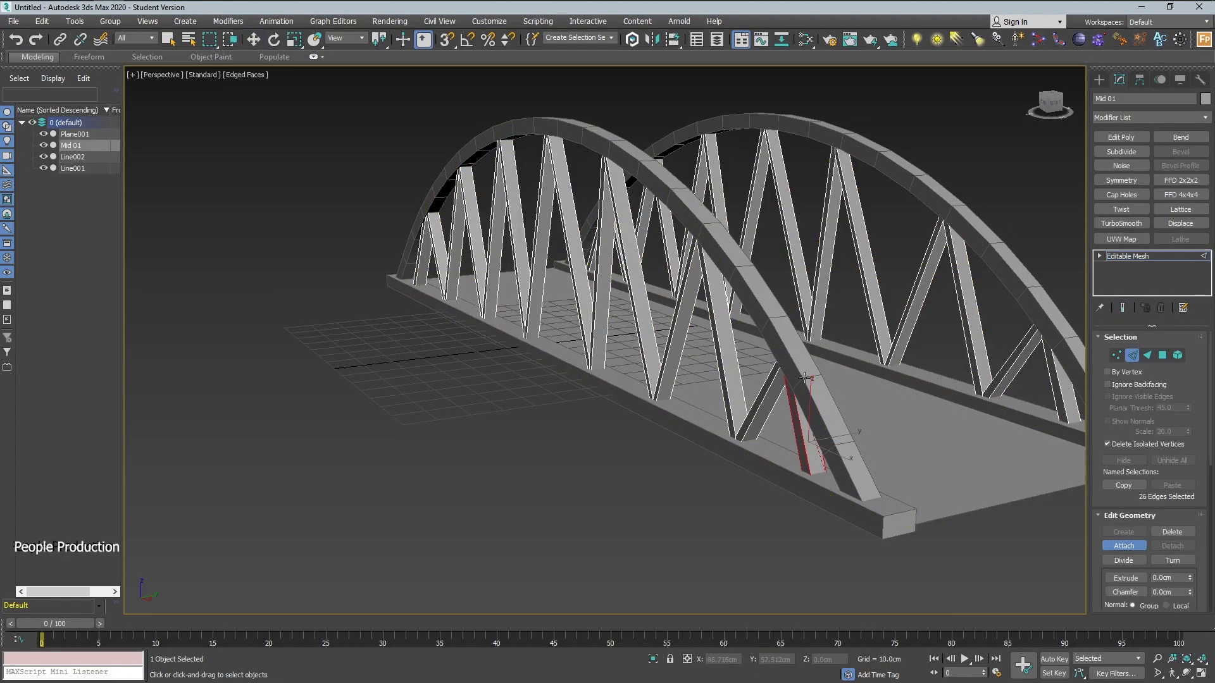
mouse_move(805, 378)
middle_mouse_down("alt")
mouse_move(852, 381)
mouse_move(782, 378)
middle_mouse_up("alt")
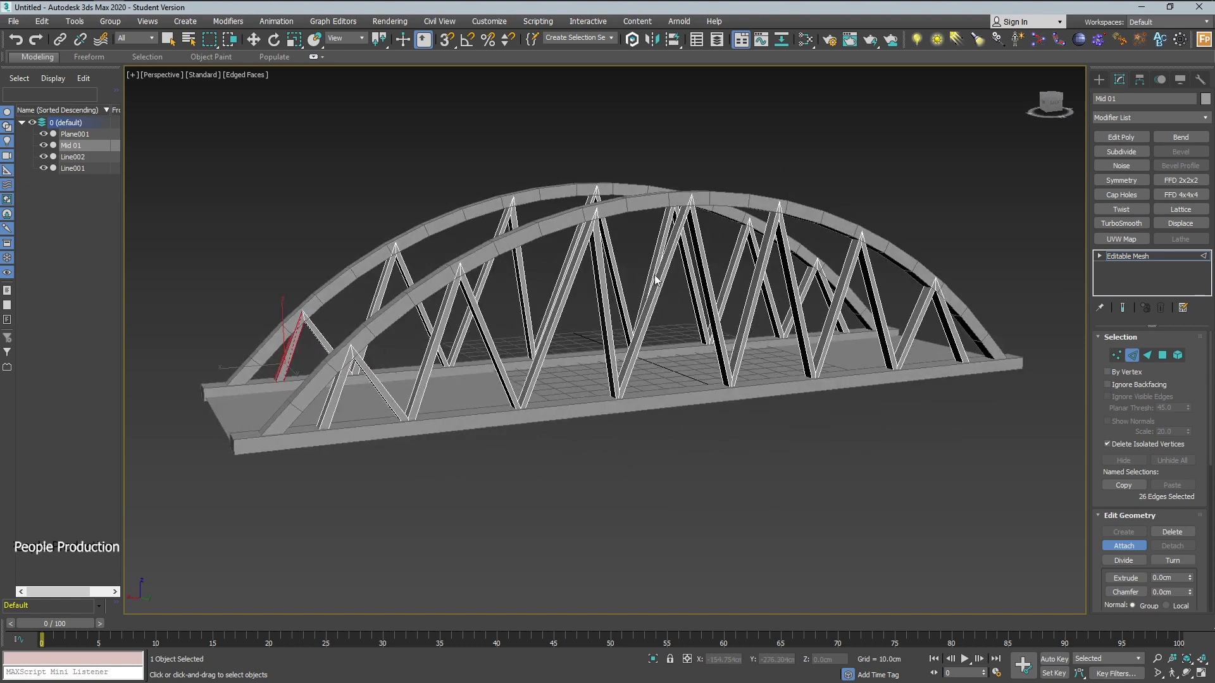
middle_click_drag(869, 441, 939, 442, "alt")
left_click(763, 432)
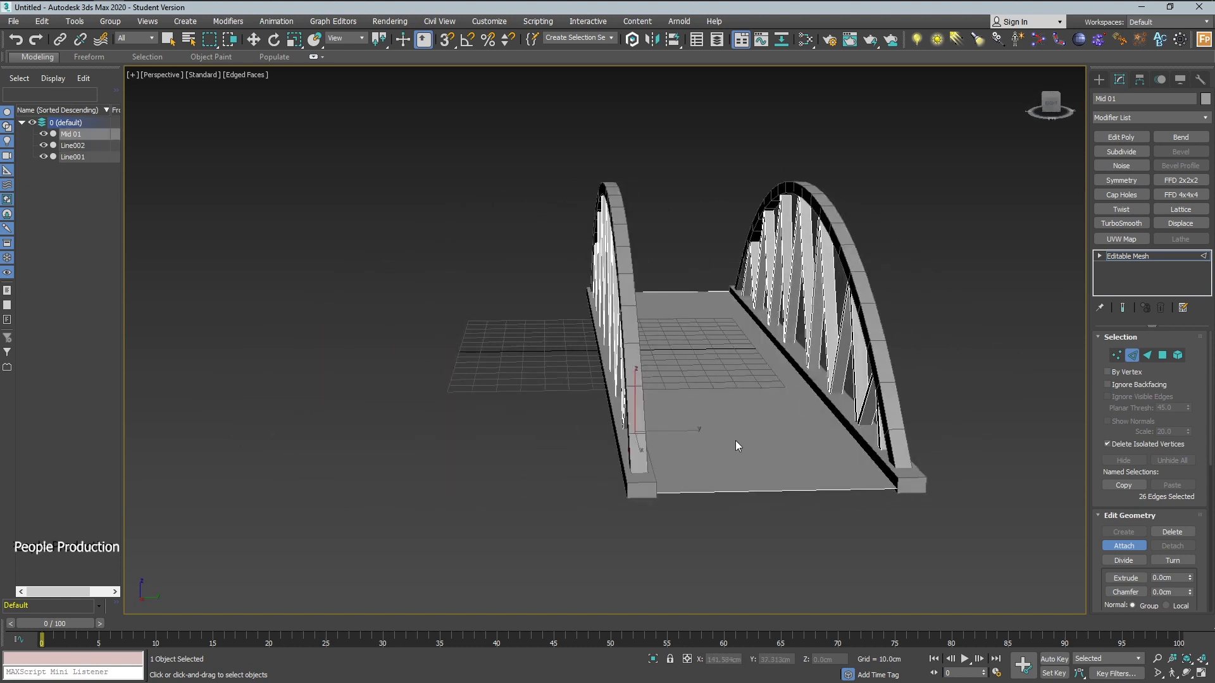
mouse_move(719, 396)
middle_mouse_down("alt")
mouse_move(586, 478)
mouse_move(701, 492)
middle_mouse_up("alt")
scroll(700, 310, "up", 5)
middle_click_drag(699, 310, 709, 261, "alt")
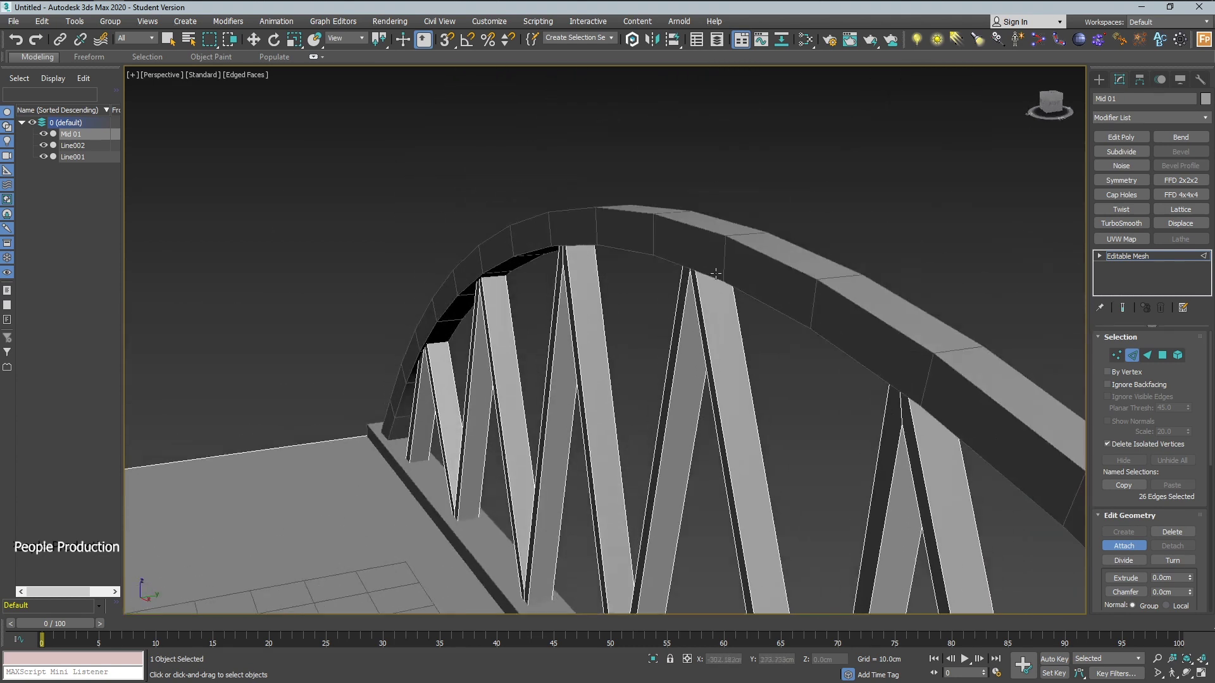
left_click(709, 261)
Convert the merged object to Editable Mesh and stretch one arch's top faces across along Y
right_click(718, 264)
mouse_move(769, 395)
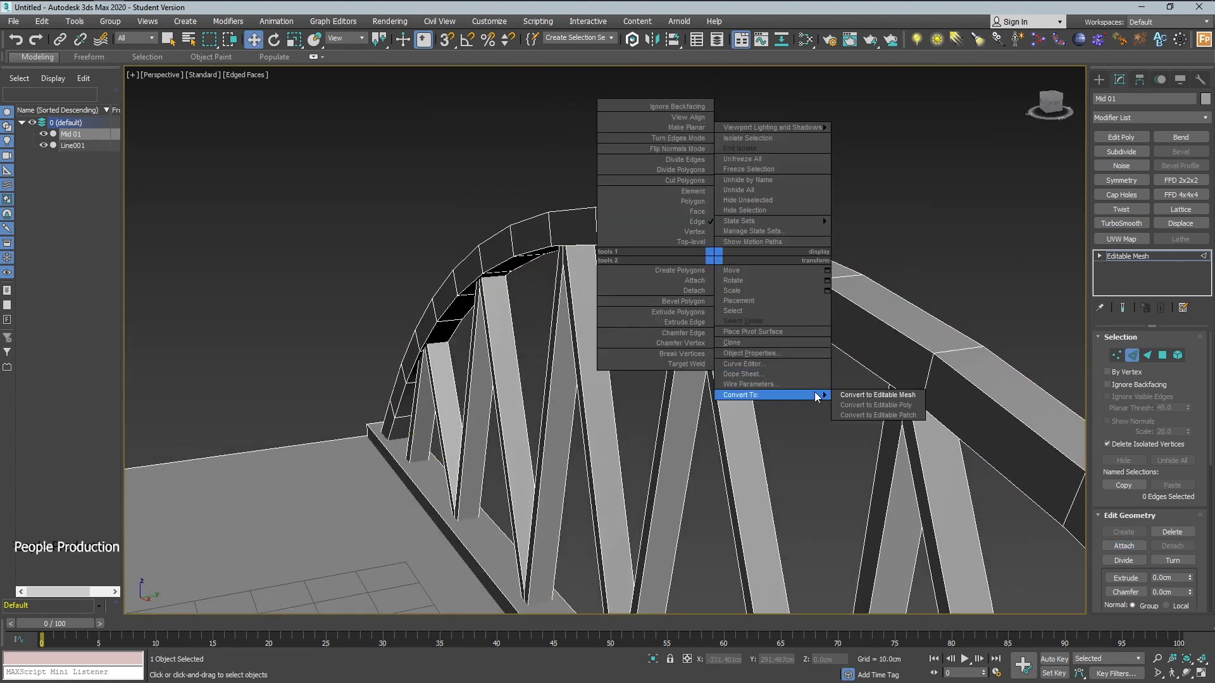
left_click(885, 396)
key("4")
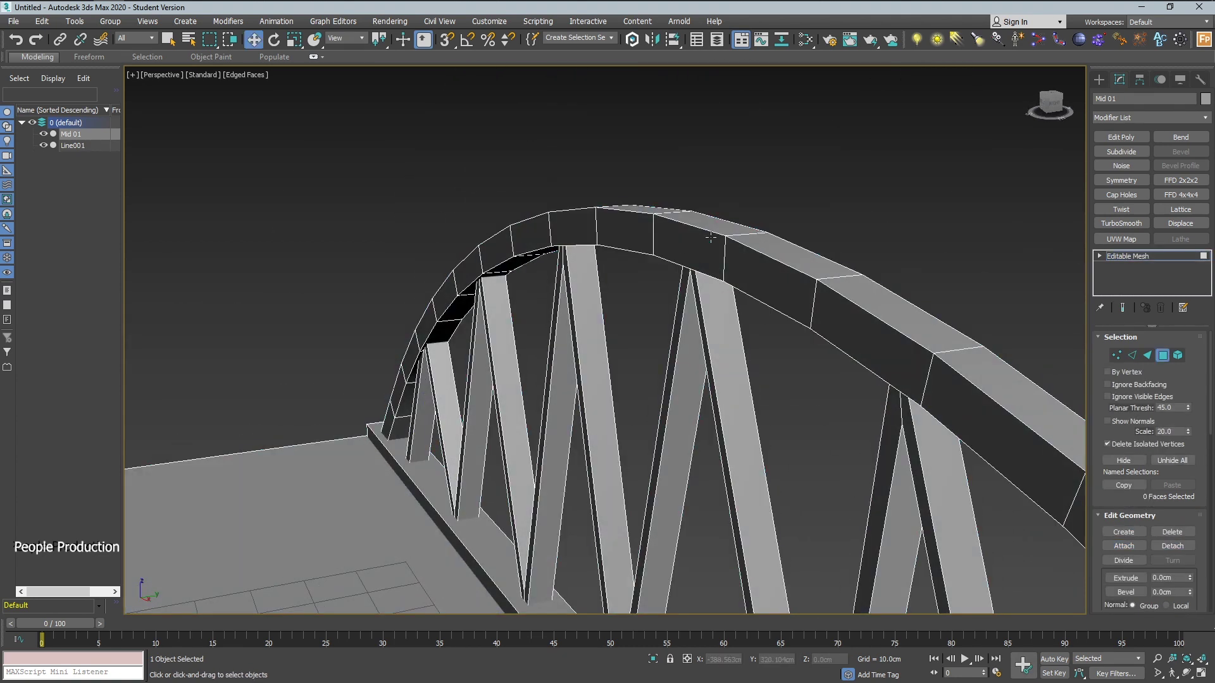
left_click(713, 243)
scroll(713, 243, "down", 5)
middle_click_drag(713, 243, 697, 209, "alt")
left_click_drag(697, 209, 595, 237)
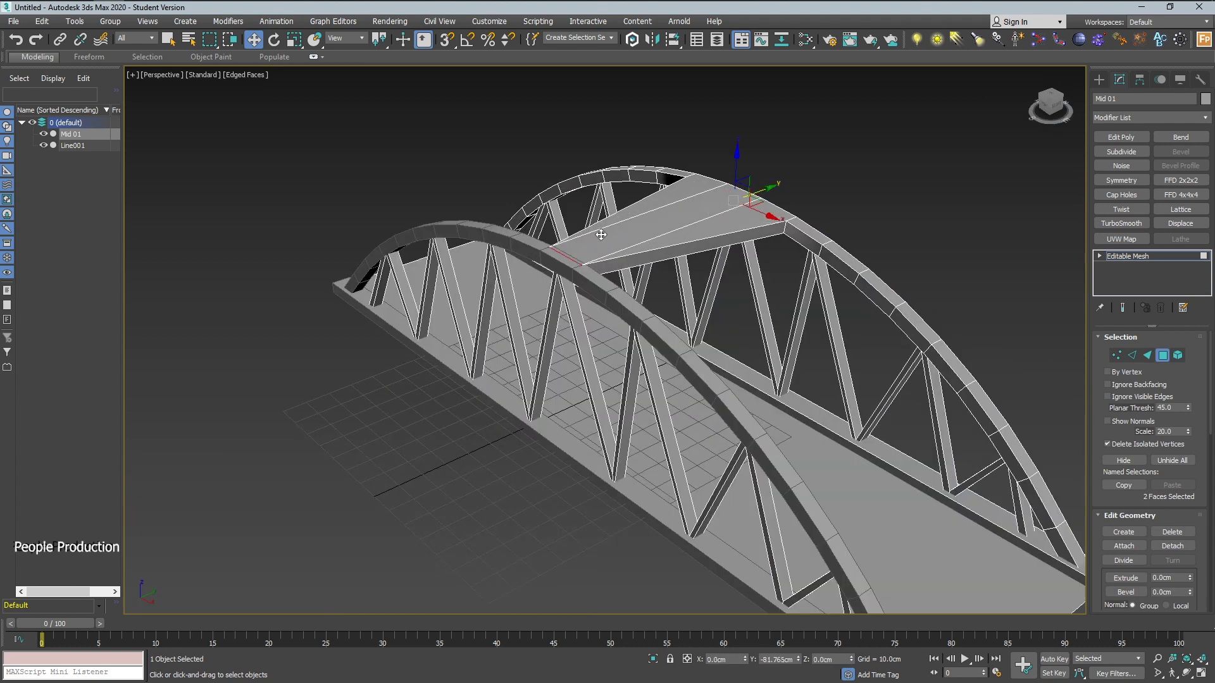
left_click(728, 289)
mouse_move(728, 289)
middle_mouse_down("alt")
mouse_move(1029, 261)
mouse_move(944, 286)
mouse_move(821, 232)
middle_mouse_up("alt")
Stretch two top-chord polygons of the Line001 arch across the deck toward the other arch
left_click(73, 145)
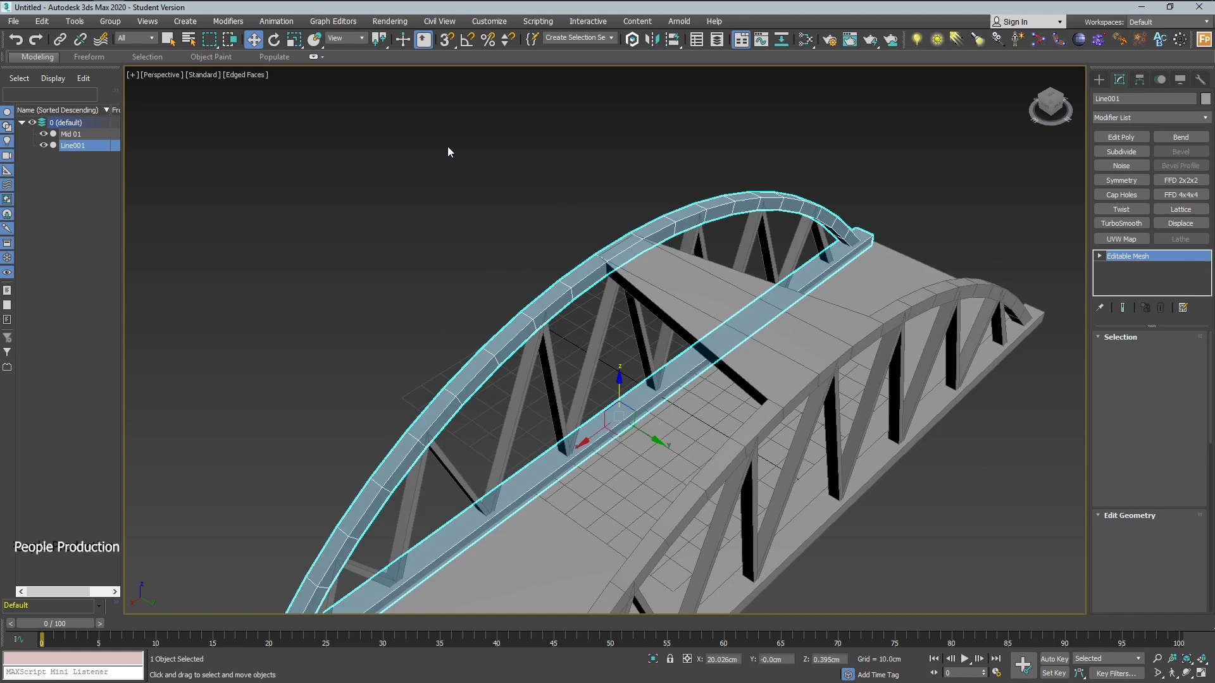
left_click(750, 208)
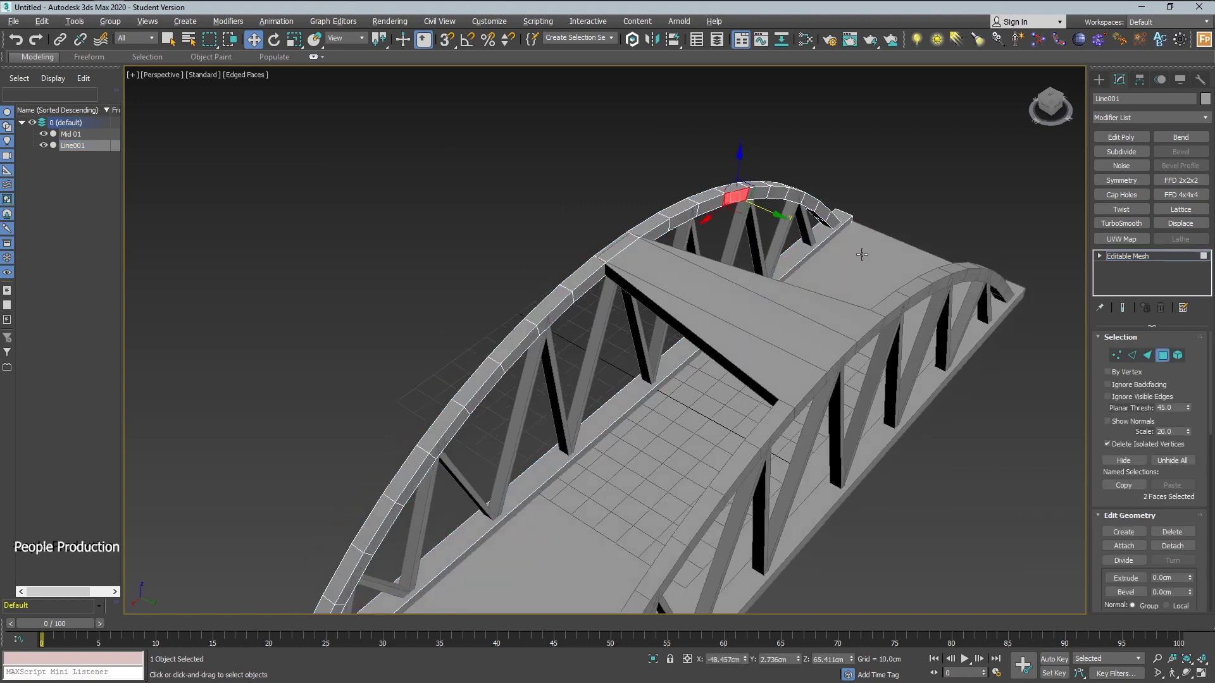
middle_click_drag(749, 207, 777, 299, "alt")
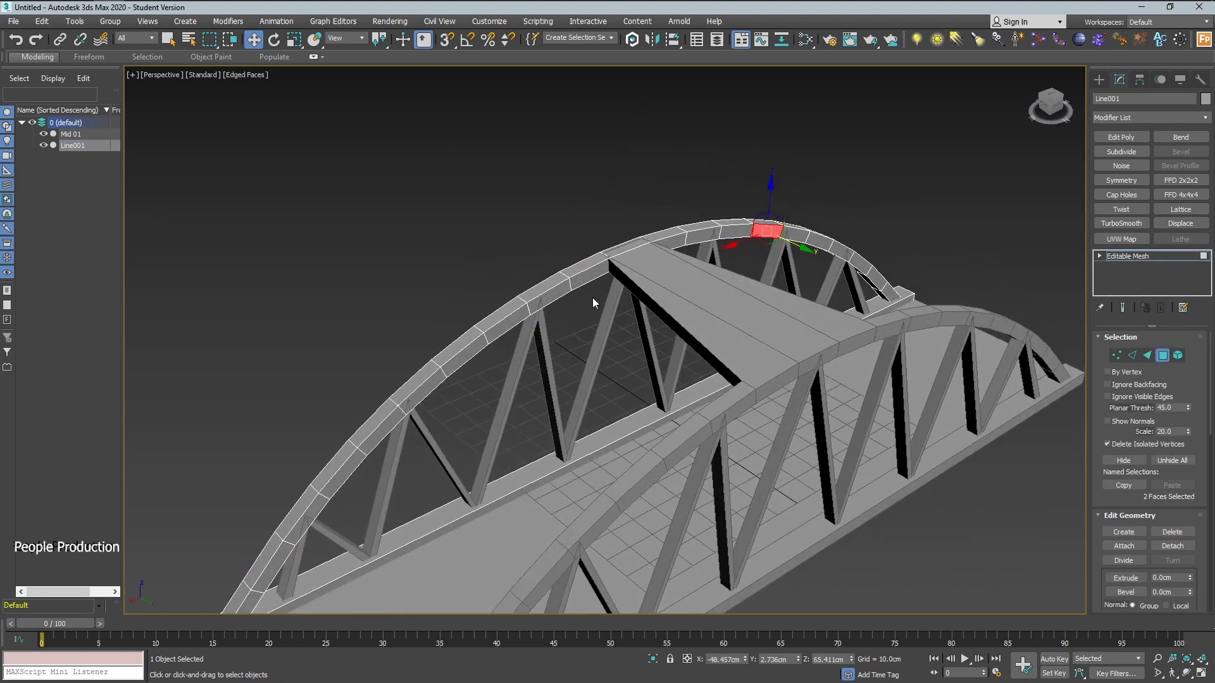
left_click(465, 347, "ctrl")
mouse_move(466, 347)
middle_mouse_down("alt")
mouse_move(529, 283)
mouse_move(646, 413)
middle_mouse_up("alt")
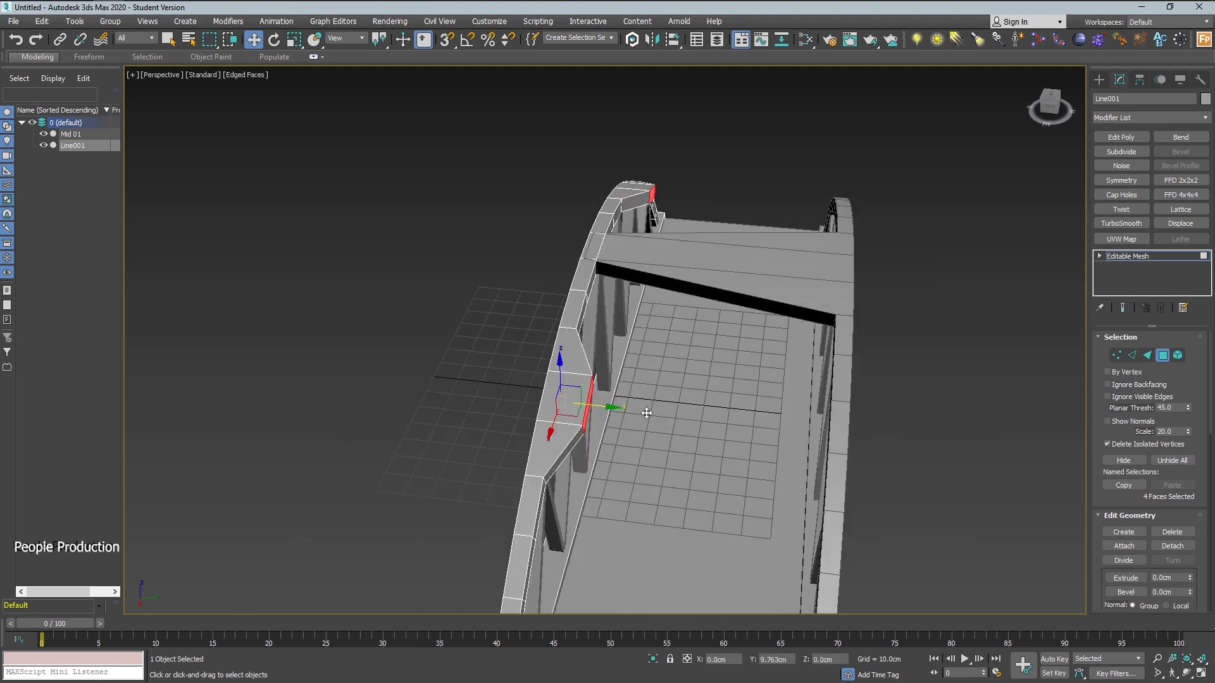
left_click_drag(646, 412, 886, 427)
left_click(890, 428)
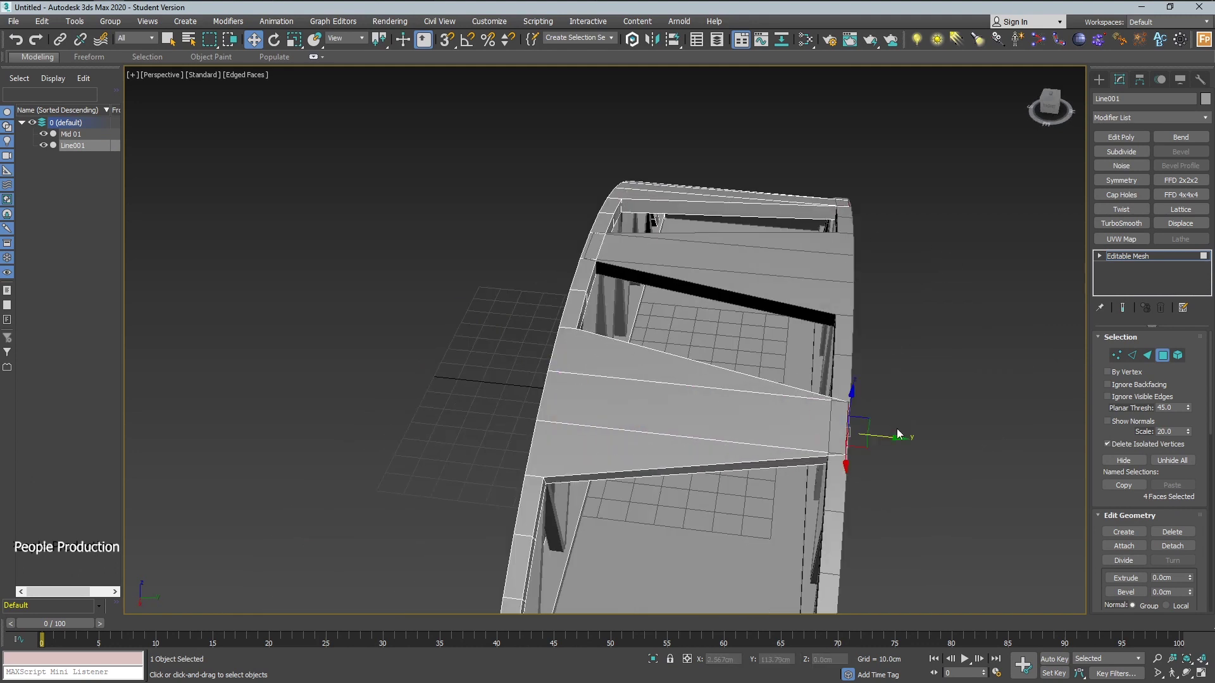
mouse_move(897, 427)
middle_mouse_down("alt")
mouse_move(928, 380)
mouse_move(935, 347)
mouse_move(922, 319)
mouse_move(719, 371)
mouse_move(627, 366)
mouse_move(642, 335)
mouse_move(748, 333)
mouse_move(882, 308)
mouse_move(958, 325)
mouse_move(823, 352)
mouse_move(653, 328)
middle_mouse_up("alt")
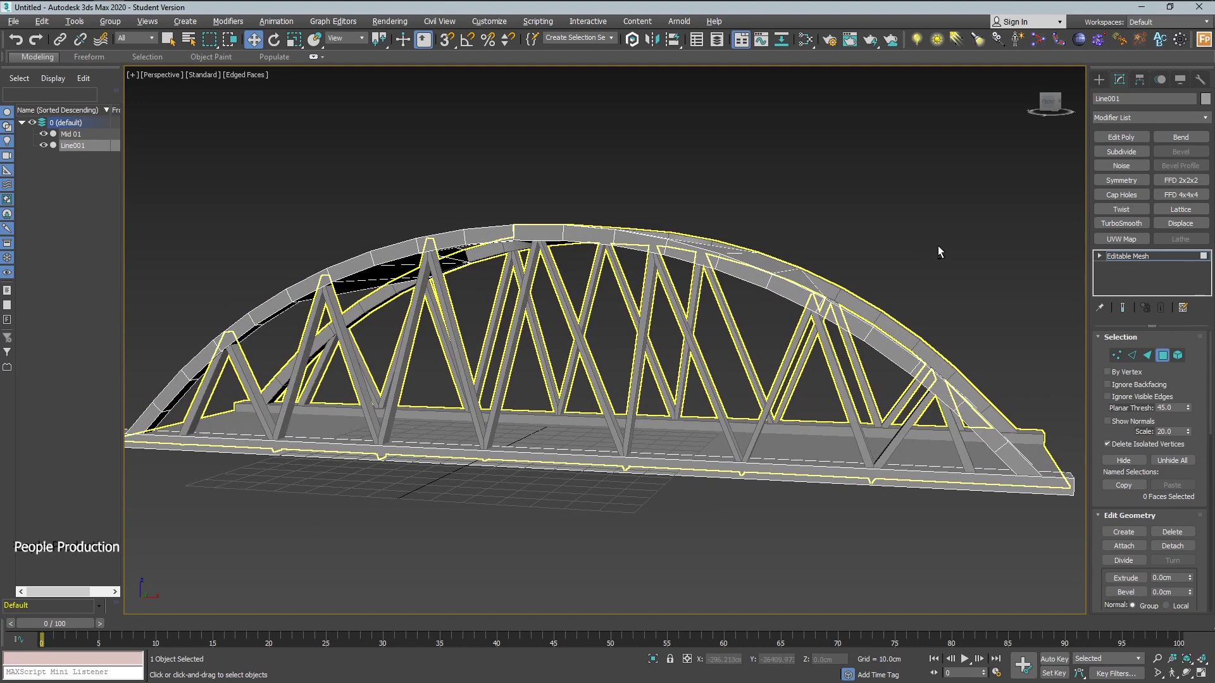
Select the Plane 01 deck and open the Slate Material Editor
mouse_move(937, 246)
middle_mouse_down("alt")
mouse_move(637, 277)
mouse_move(481, 391)
middle_mouse_up("alt")
left_click(481, 391)
middle_click_drag(776, 480, 905, 506, "alt")
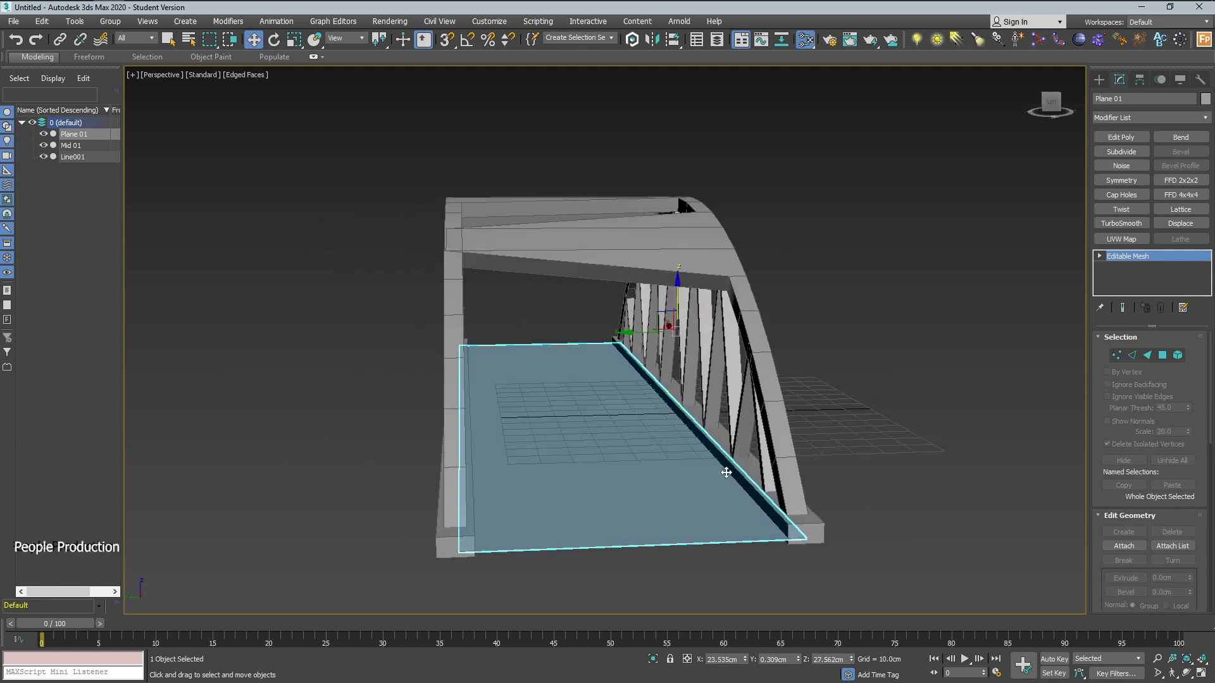
left_click(805, 40)
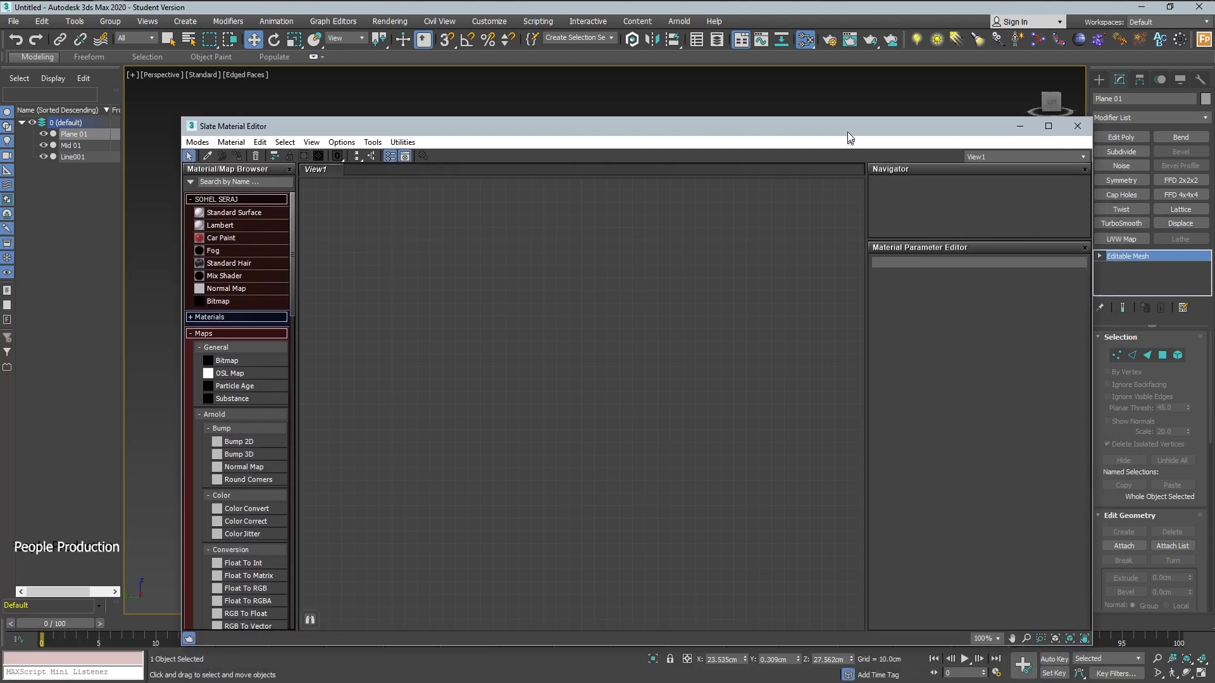
Add a Standard Surface material with a bitmap, browsing to the worn two-lane asphalt texture folder
left_click_drag(848, 131, 839, 104)
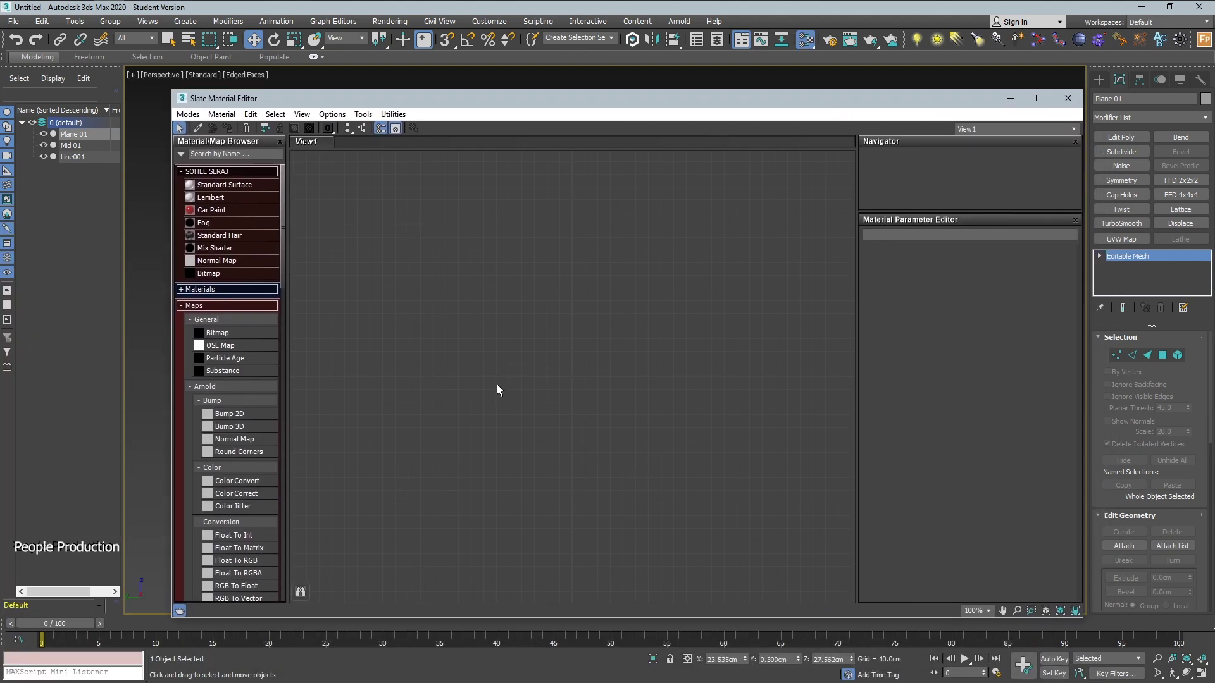
mouse_move(200, 183)
left_mouse_down()
mouse_move(612, 235)
mouse_move(672, 185)
left_mouse_up()
left_click_drag(209, 273, 447, 273)
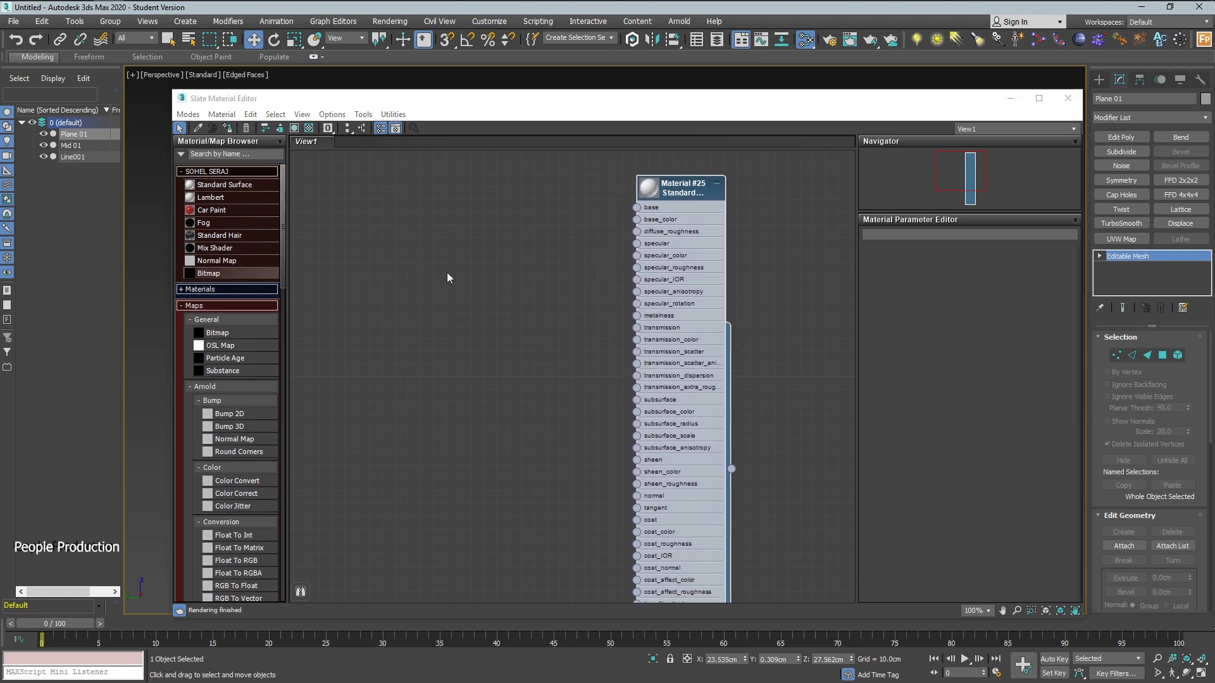
left_click(243, 157)
double_click(595, 125)
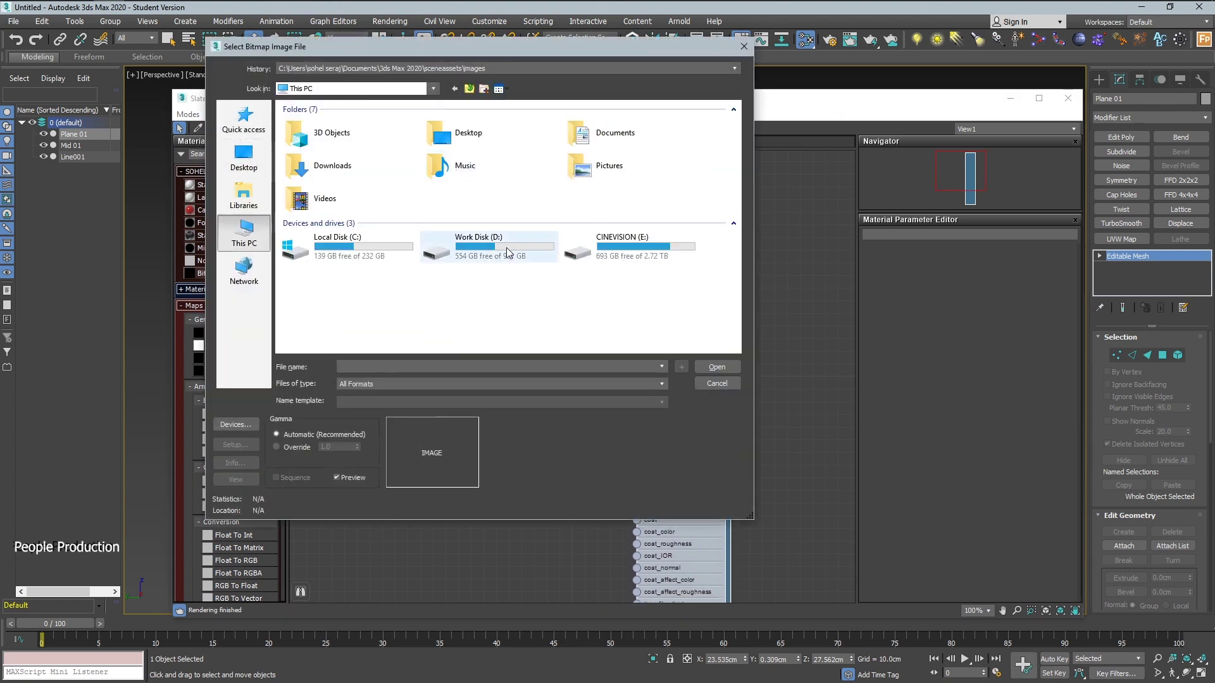
double_click(506, 248)
double_click(364, 146)
double_click(446, 154)
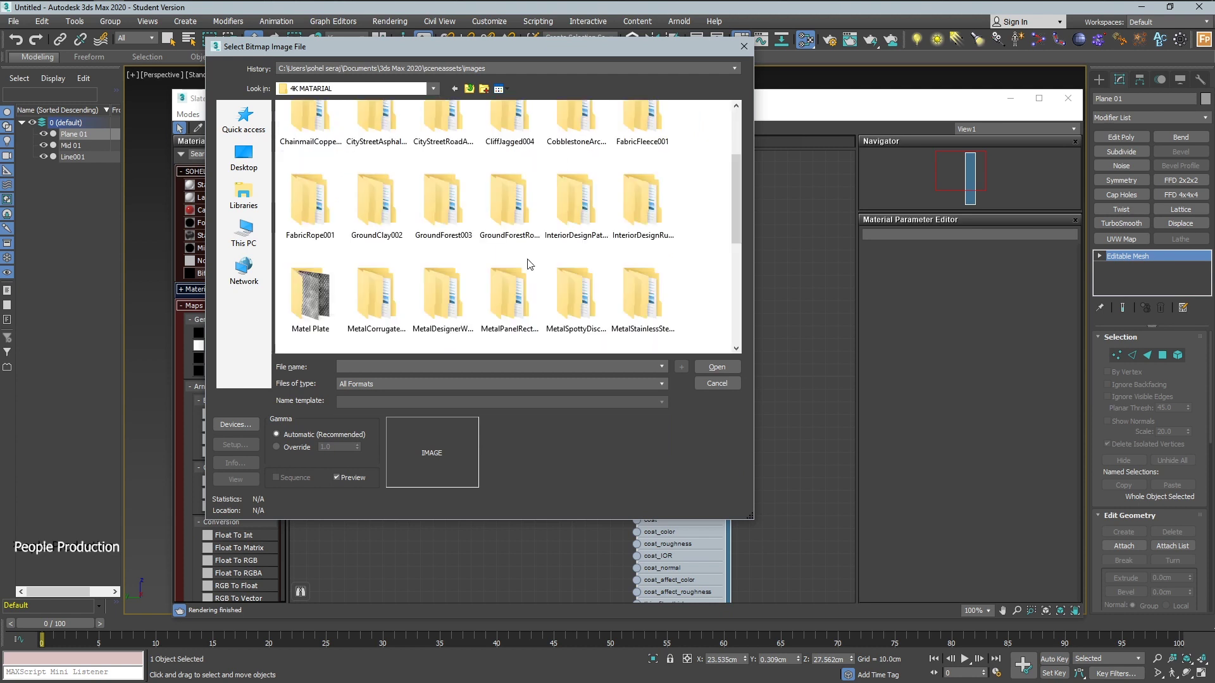
double_click(408, 188)
double_click(315, 135)
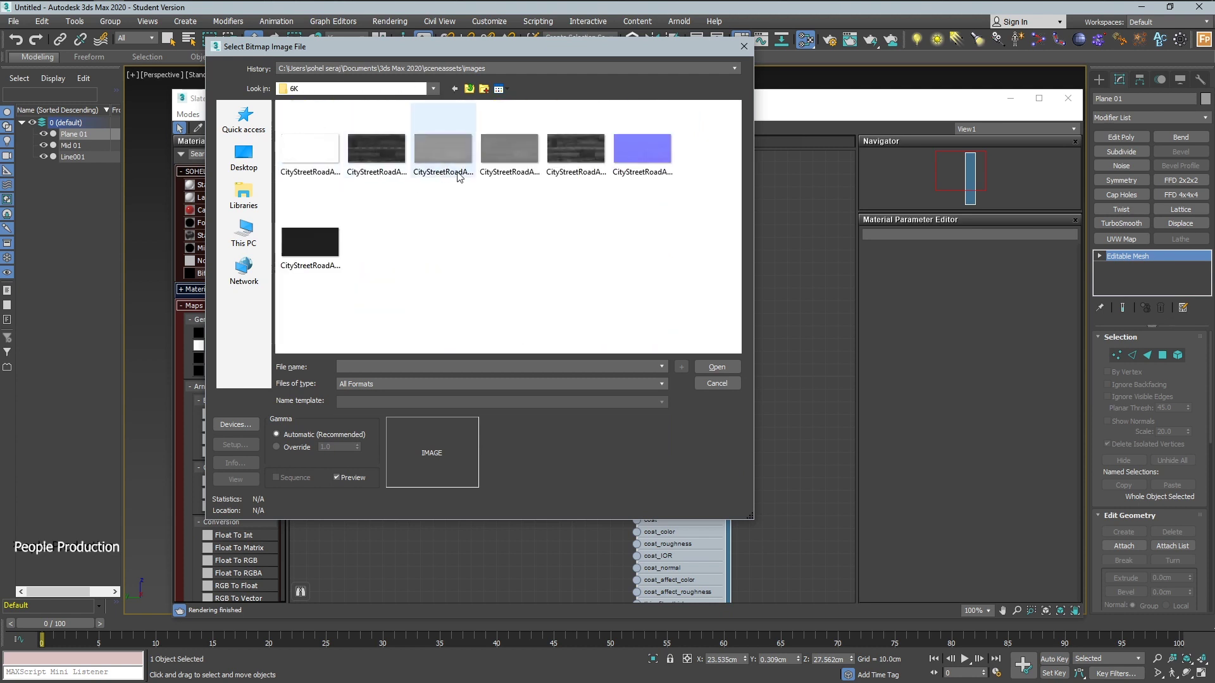
Load the COL_6K asphalt colour image and wire it into base_color
left_click(388, 162)
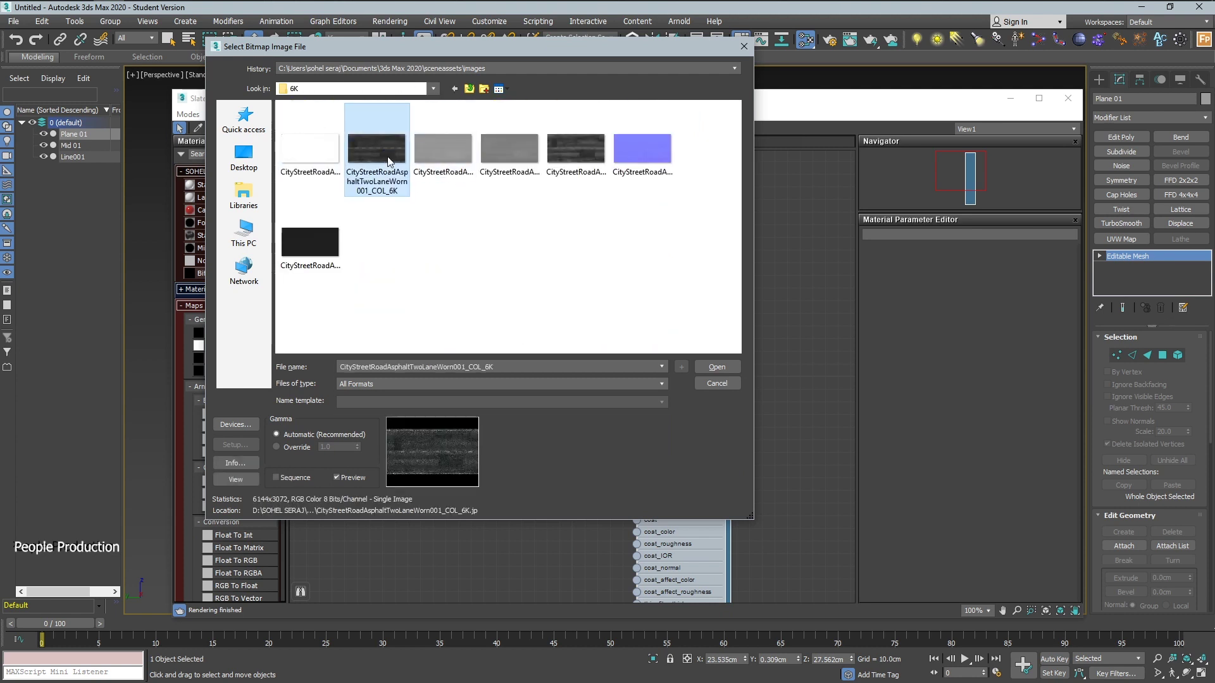
left_click(721, 367)
double_click(445, 219)
left_click_drag(443, 225, 456, 173)
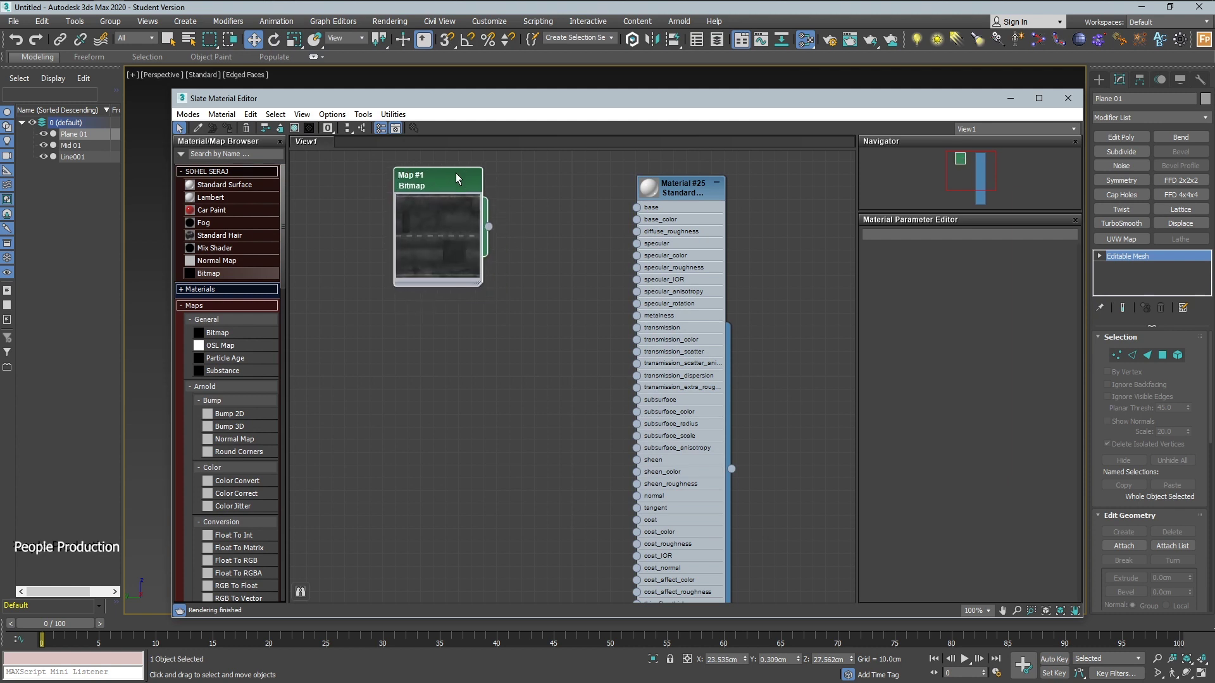
left_click_drag(488, 223, 554, 226)
left_click_drag(635, 224, 636, 219)
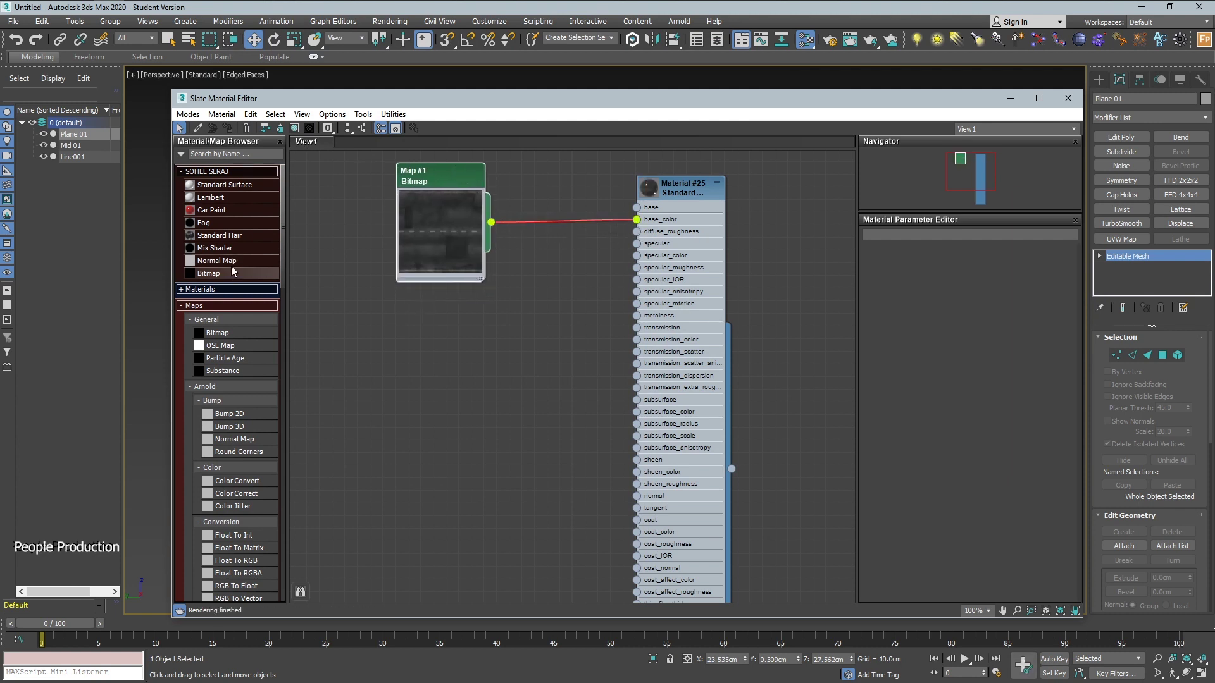
Add a Normal Map fed by the NRM_6K bitmap and route it into the material's normal
mouse_move(217, 261)
left_mouse_down()
mouse_move(473, 366)
mouse_move(558, 326)
left_mouse_up()
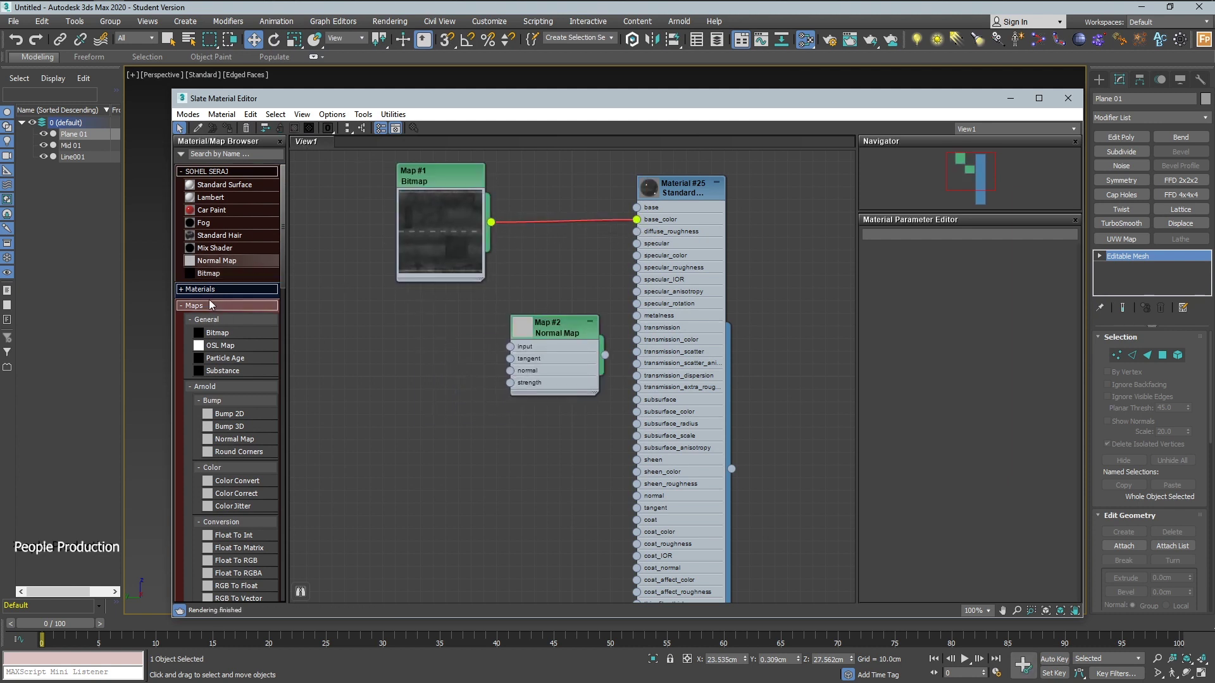
left_click_drag(209, 273, 361, 382)
left_click(643, 148)
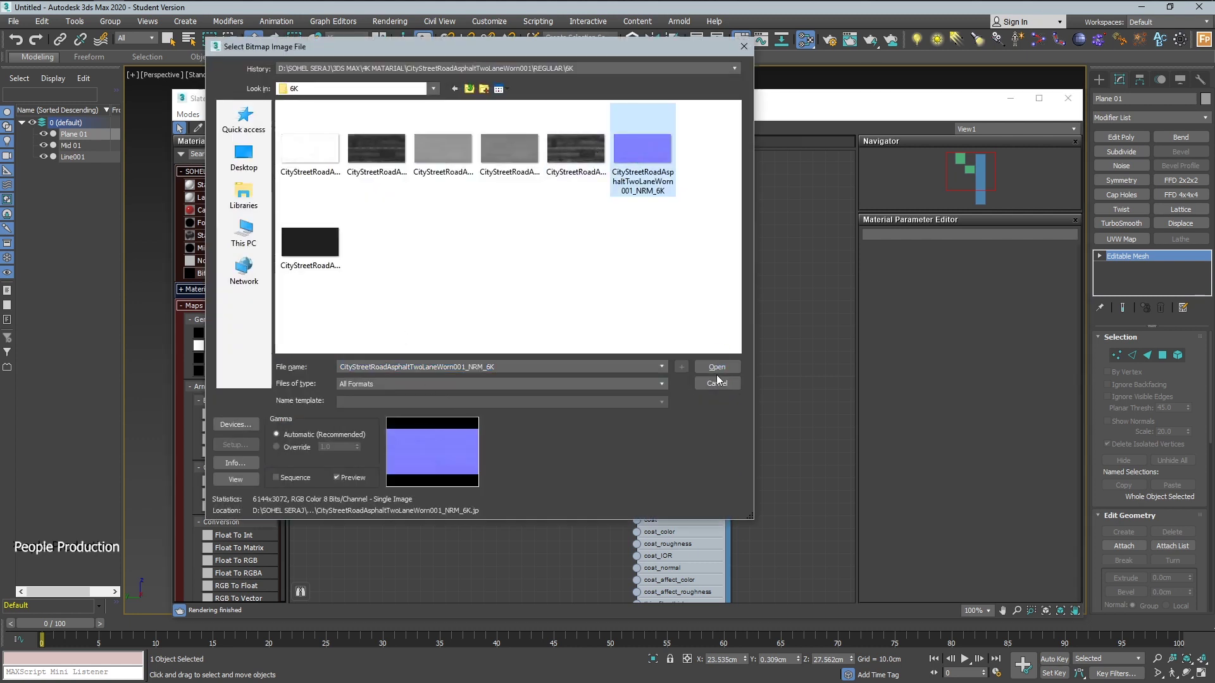
left_click(717, 367)
left_click_drag(368, 382, 394, 318)
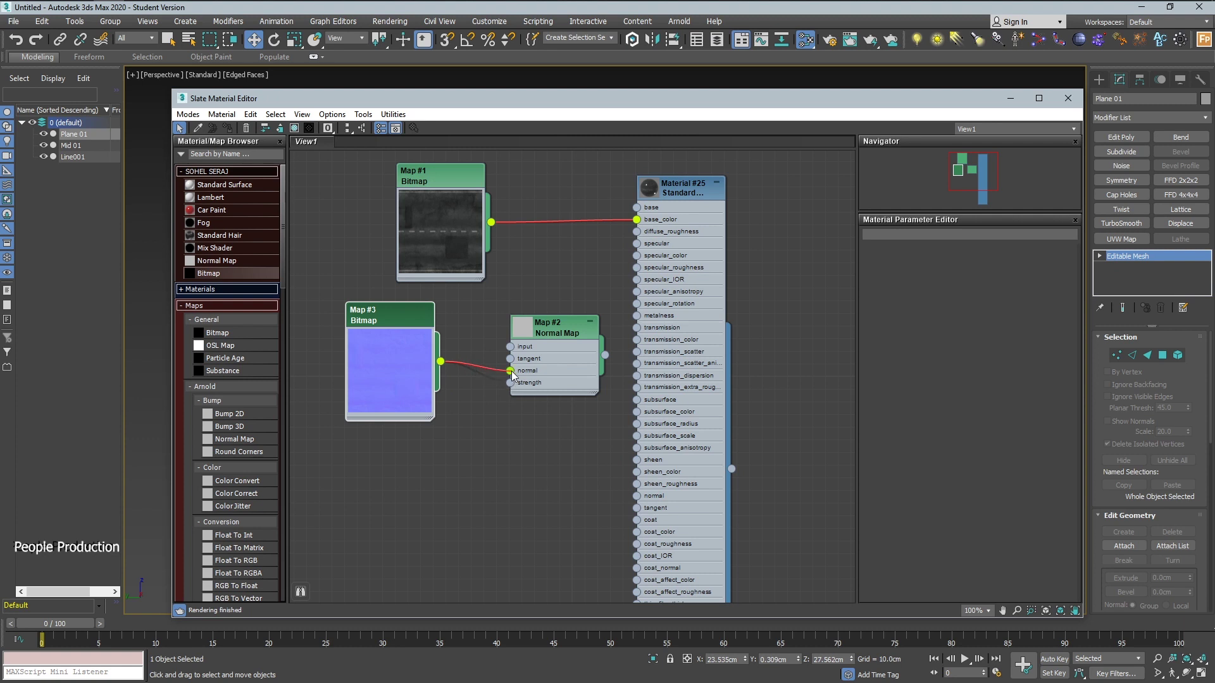
left_click_drag(512, 374, 475, 375)
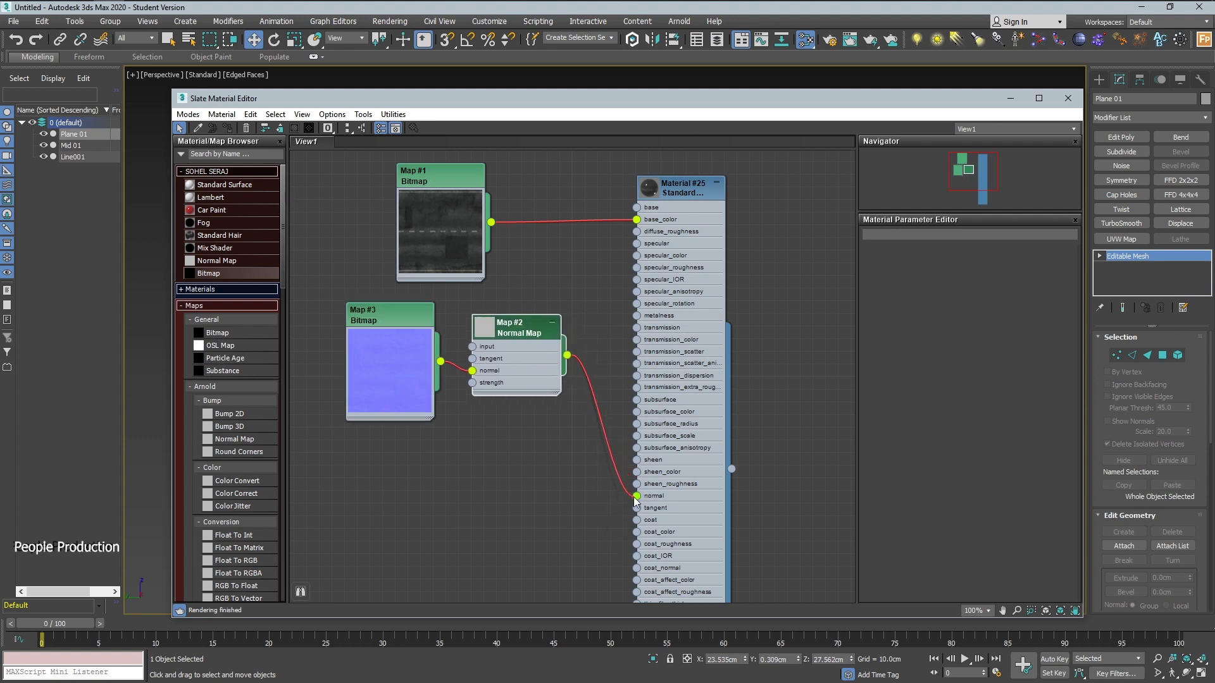
Assign Material #25 to the Plane 01 road deck
left_click_drag(370, 98, 221, 129)
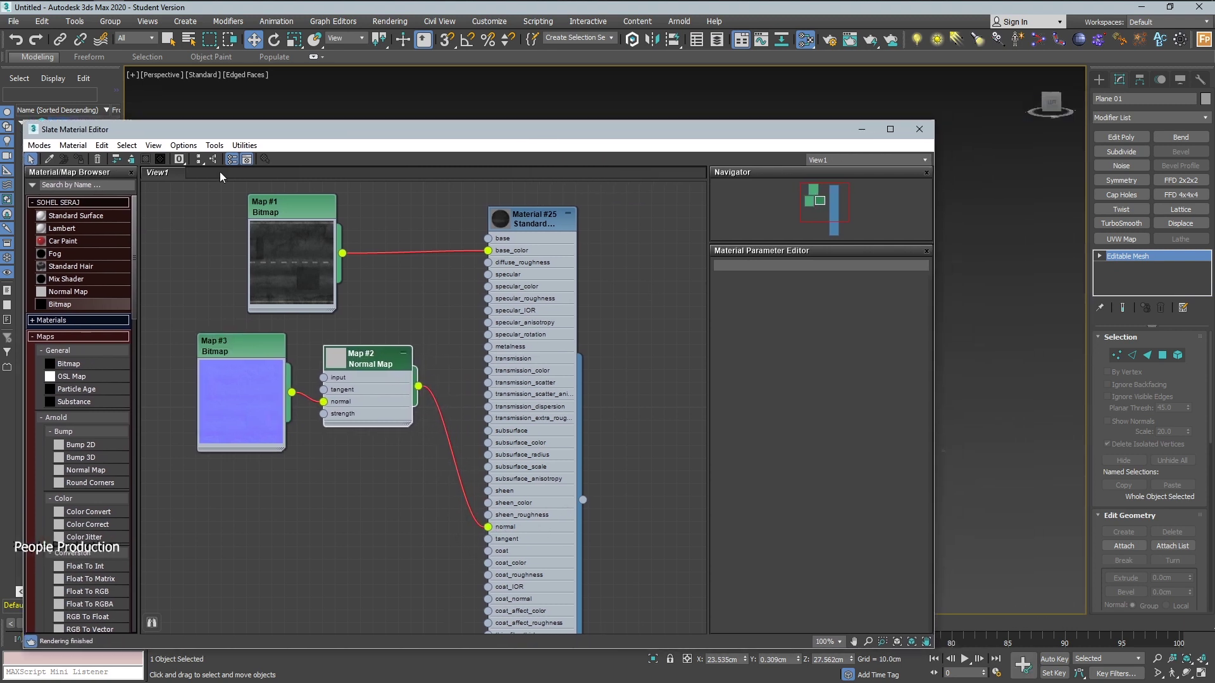
left_click_drag(848, 129, 485, 105)
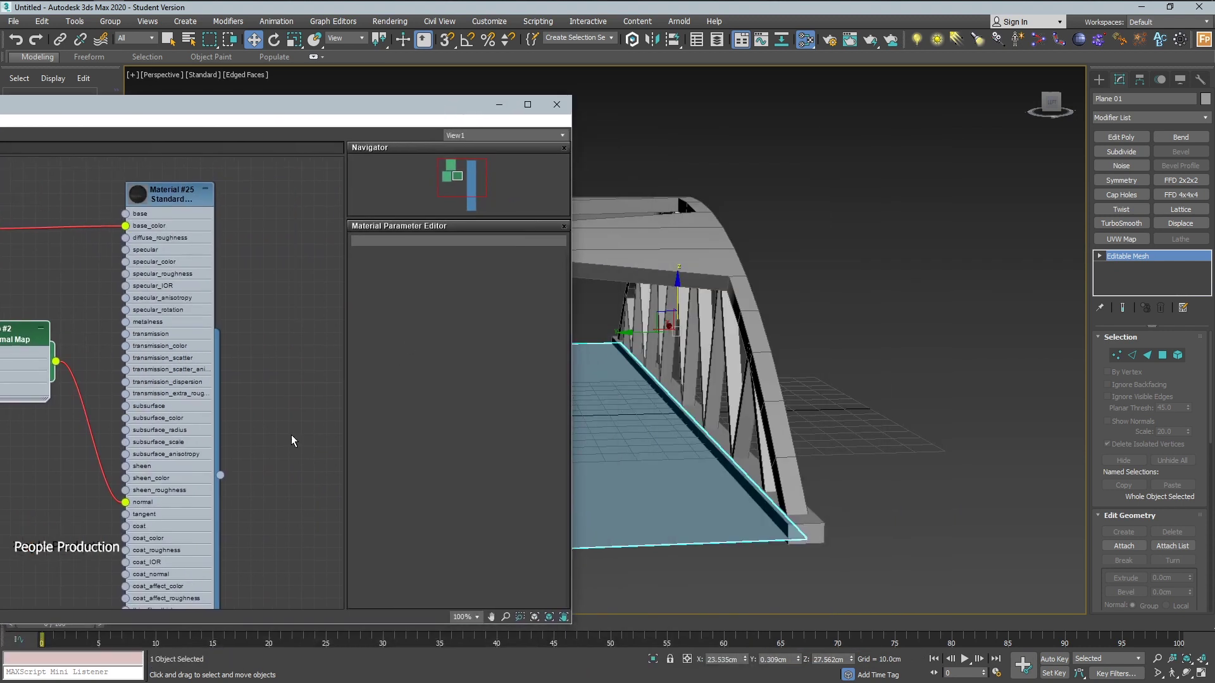
left_click_drag(657, 476, 657, 476)
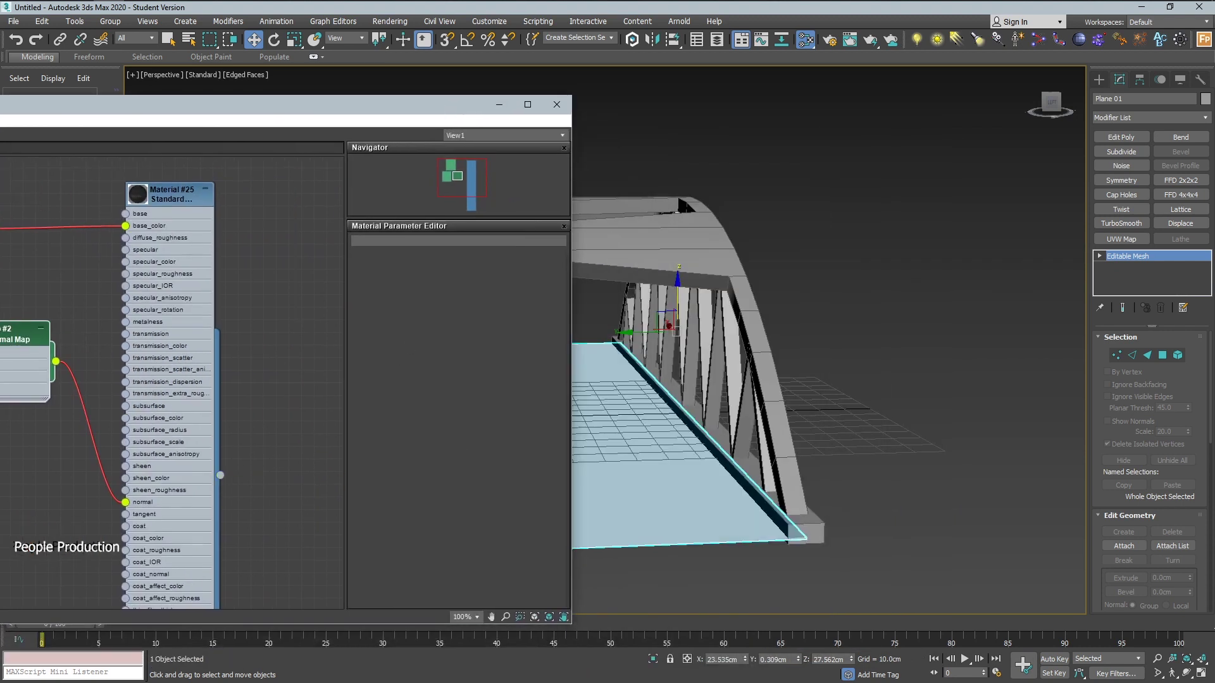
left_click_drag(167, 119, 711, 83)
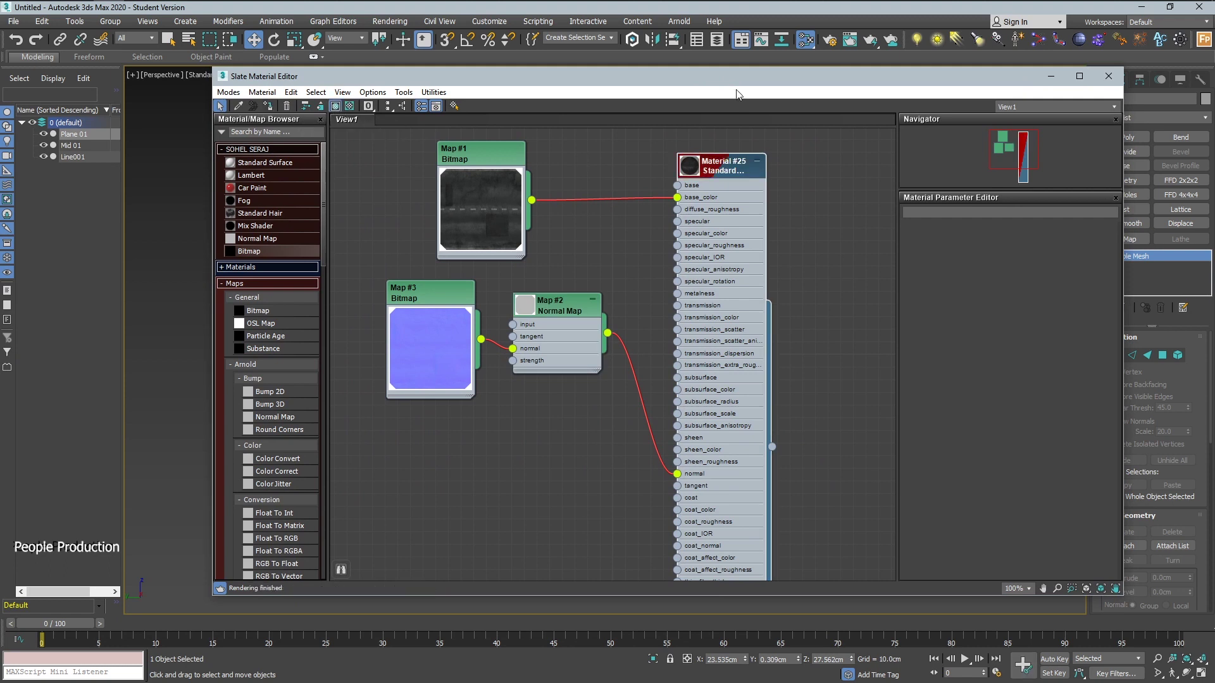
Close the material editor, zoom in on the deck and add a UVW Map modifier
key("m")
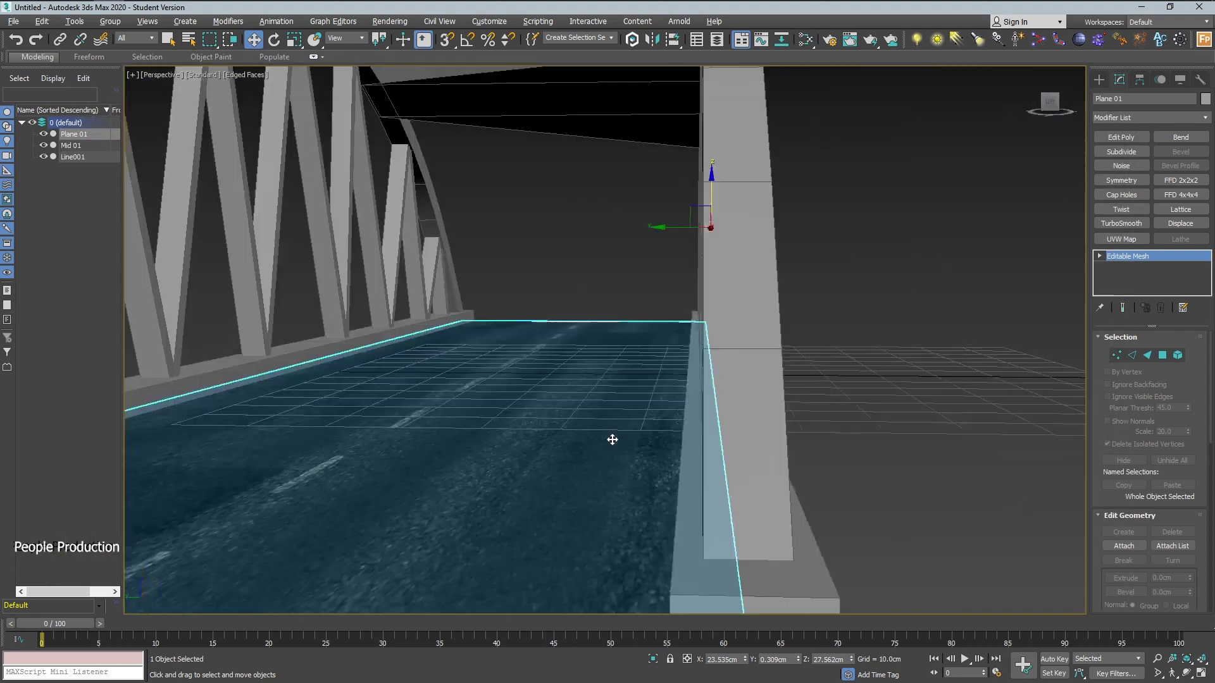
scroll(538, 420, "up", 5)
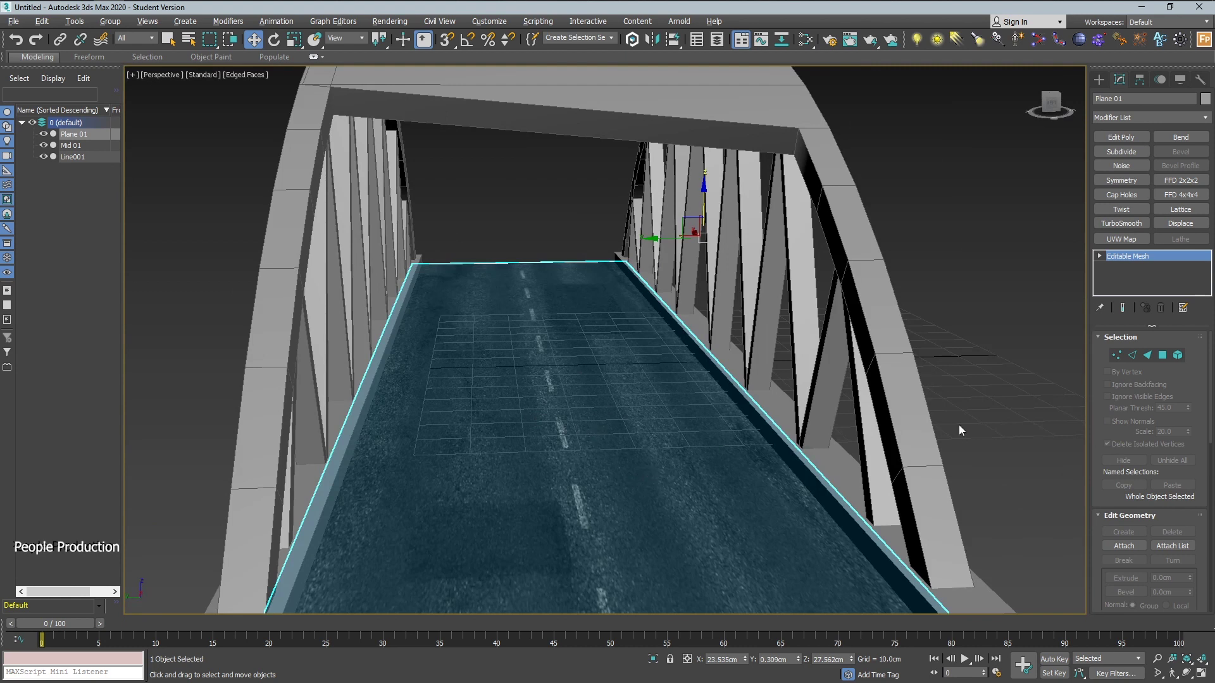
left_click(1132, 239)
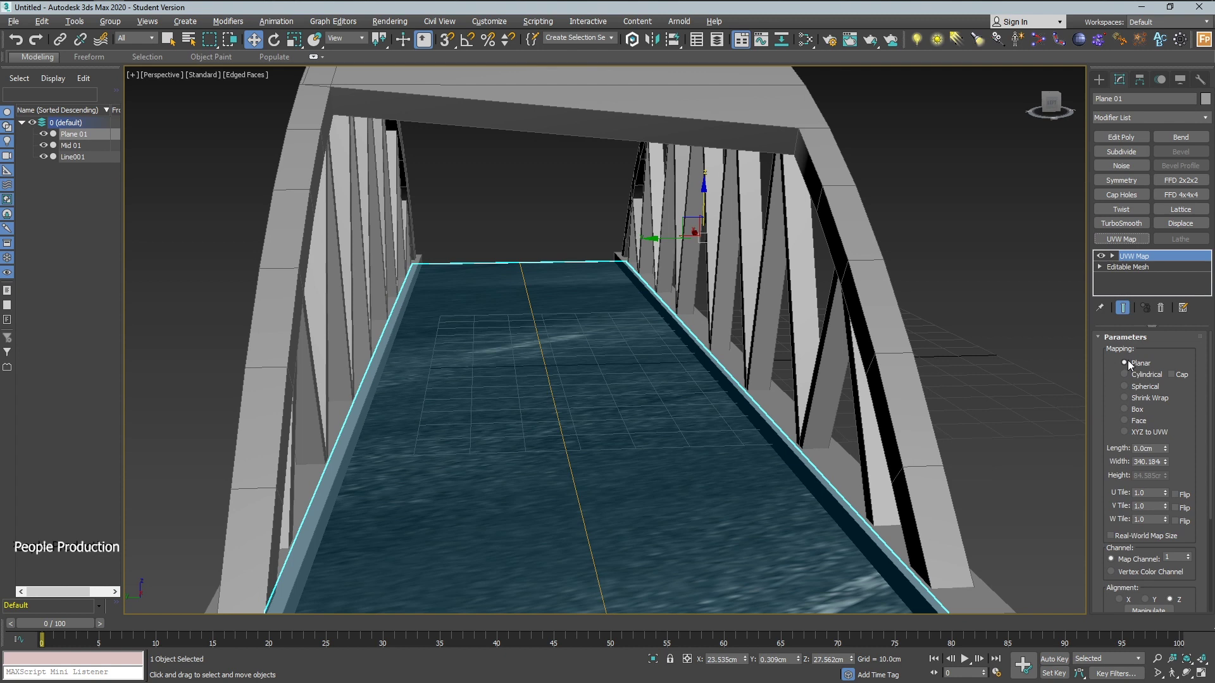
Switch the deck's UVW Map to Box and tune size and tiling to U 1.83, V 1.01, W 0.95
left_click(1125, 410)
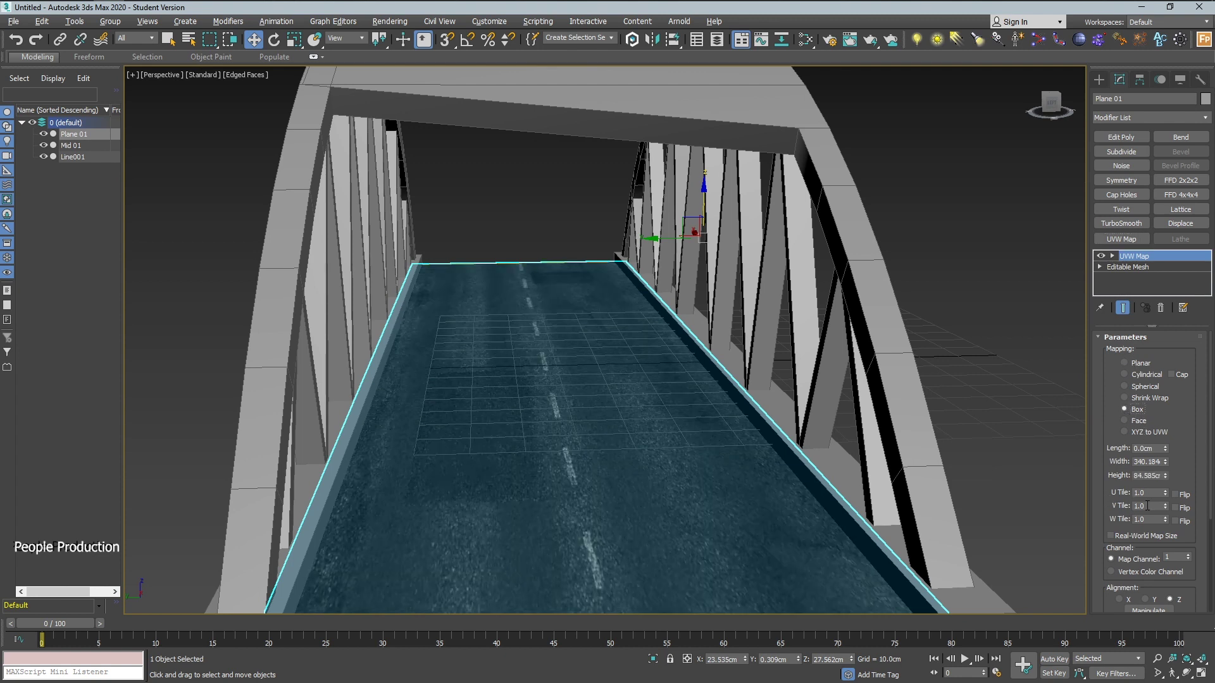
mouse_move(1164, 447)
left_mouse_down()
mouse_move(1168, 461)
mouse_move(1168, 409)
left_mouse_up()
left_click_drag(1166, 462, 1188, 243)
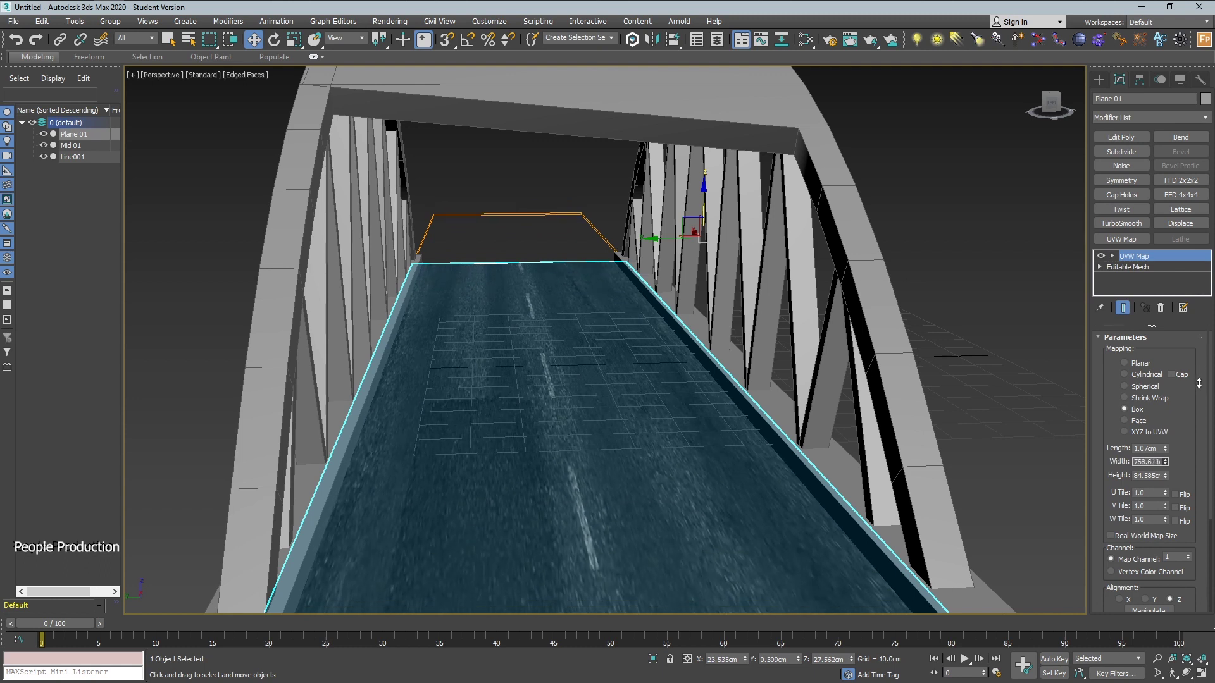
scroll(696, 496, "up", 3)
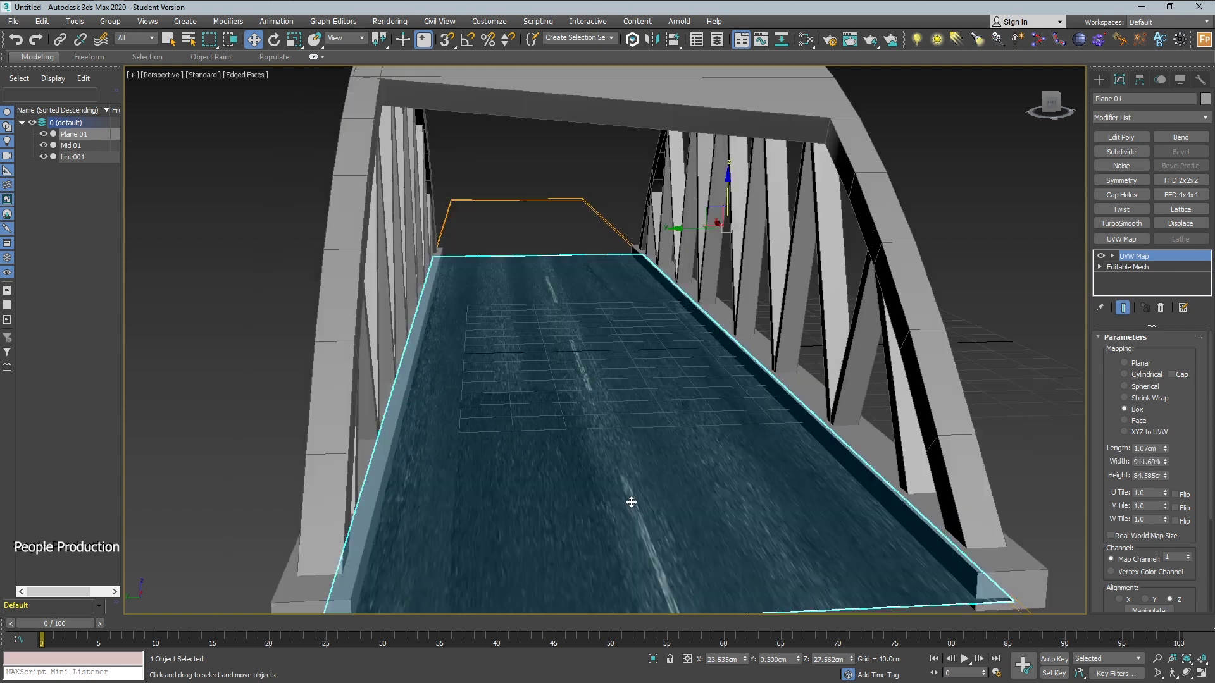
left_click_drag(1165, 450, 1169, 415)
left_click_drag(1166, 477, 1189, 483)
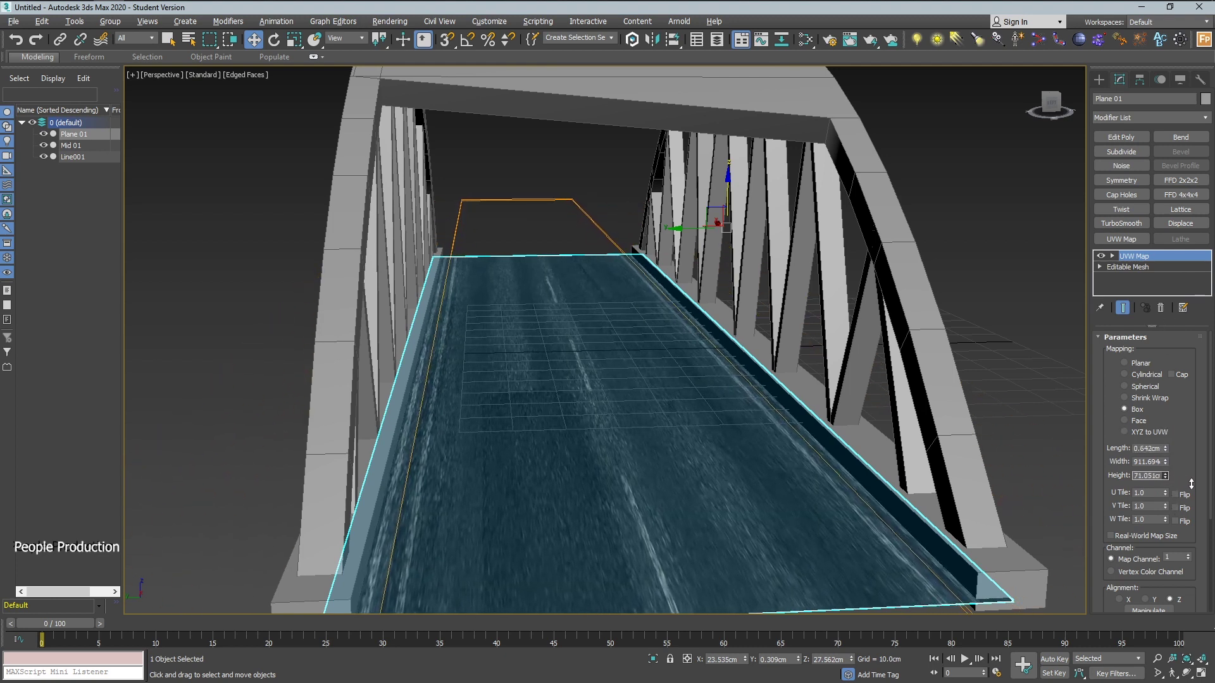
left_click_drag(1164, 450, 1167, 445)
mouse_move(1165, 493)
left_mouse_down()
mouse_move(1172, 443)
mouse_move(1167, 468)
left_mouse_up()
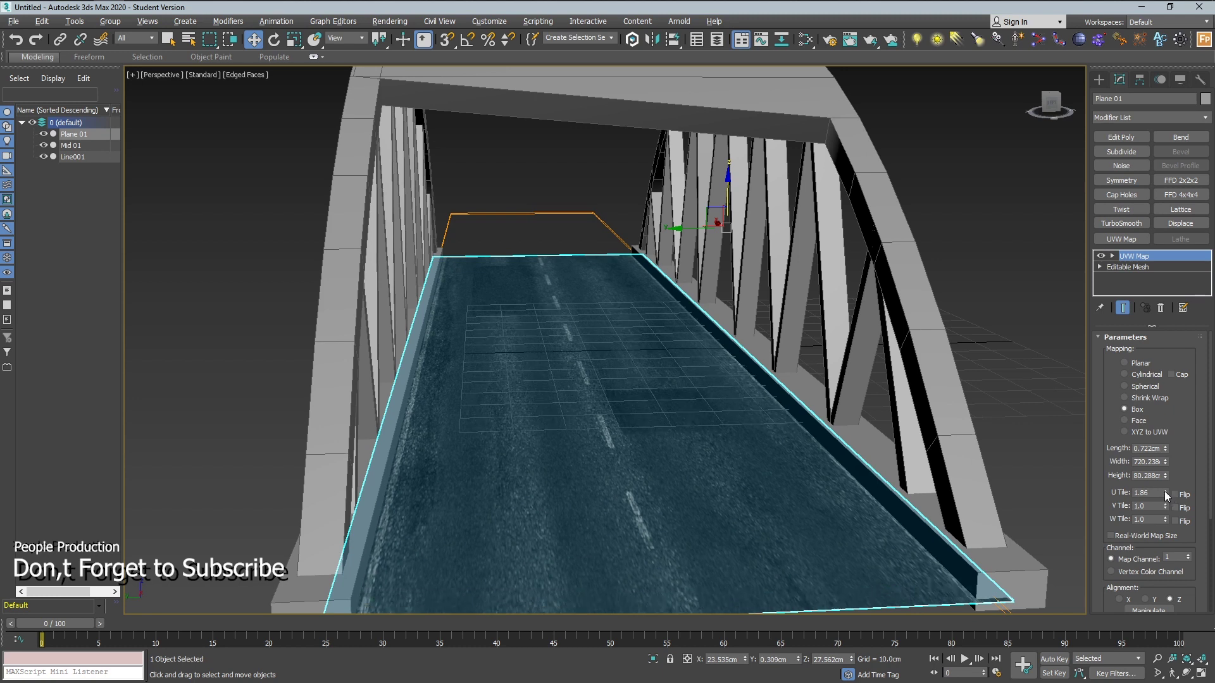
left_click_drag(1165, 491, 1167, 508)
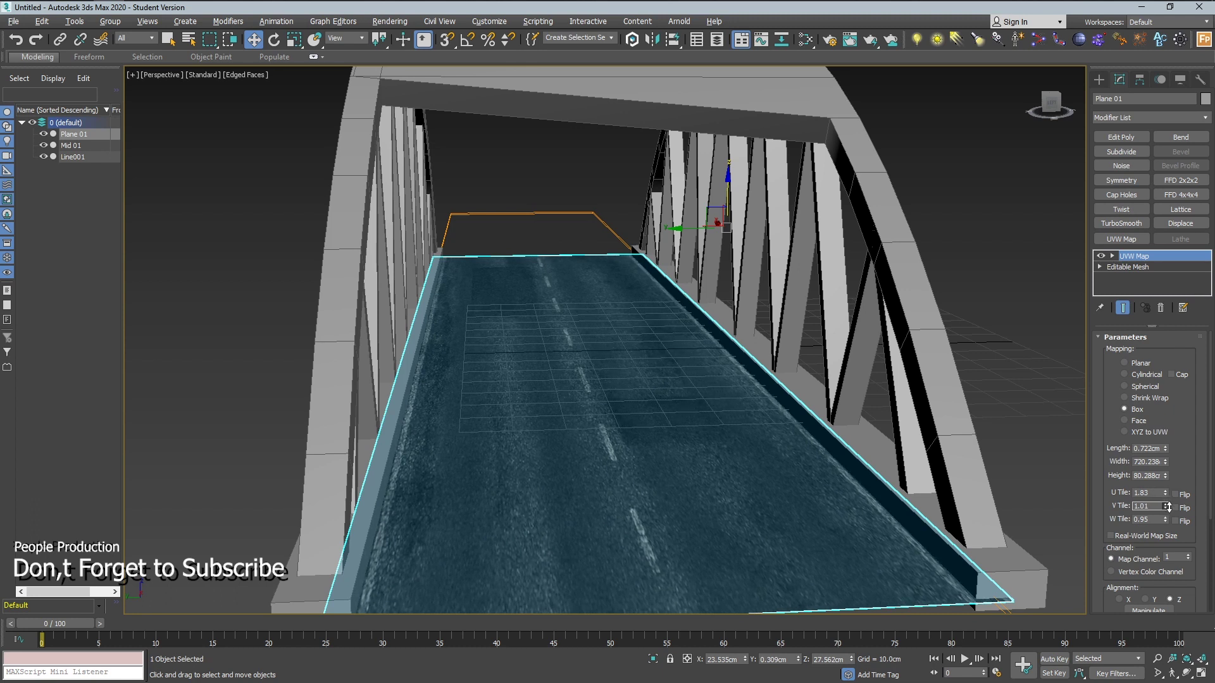
Deselect the road deck and orbit to view the bridge's lane markings from above
left_click(1043, 508)
scroll(1044, 508, "down", 3)
mouse_move(886, 481)
middle_mouse_down("alt")
mouse_move(768, 457)
mouse_move(809, 445)
mouse_move(799, 435)
middle_mouse_up("alt")
scroll(799, 435, "up", 3)
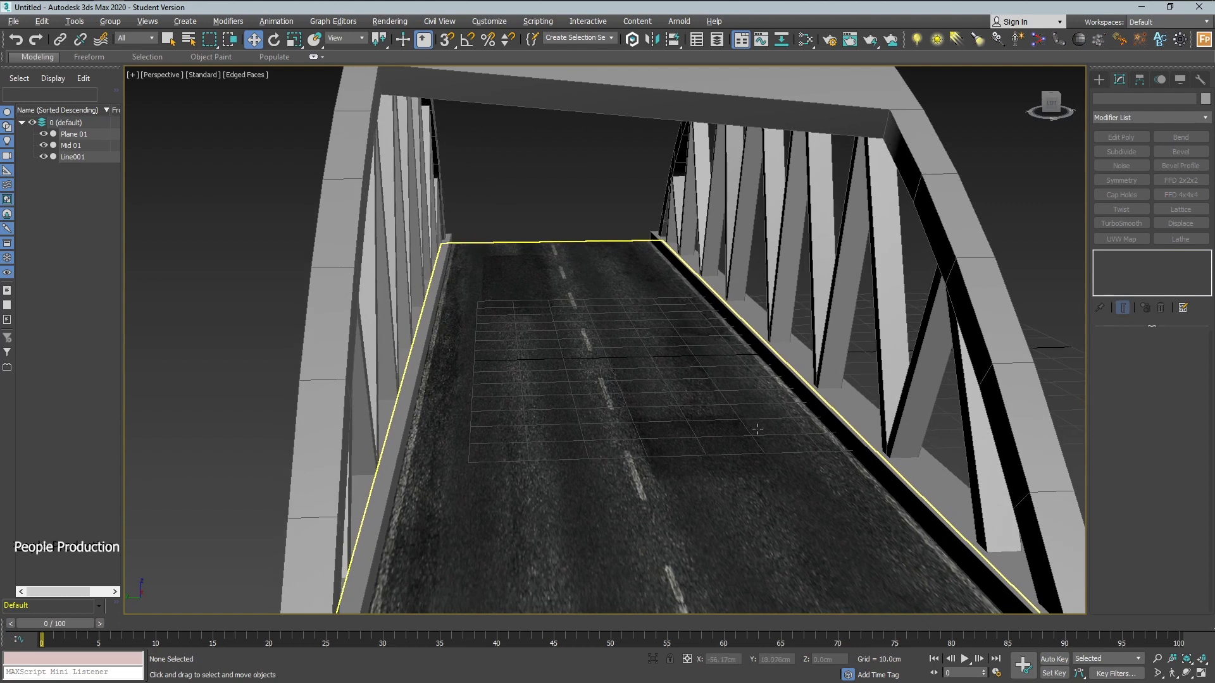
Set the Render Setup output size to HDTV (video), 1920×1080
scroll(800, 434, "up", 2)
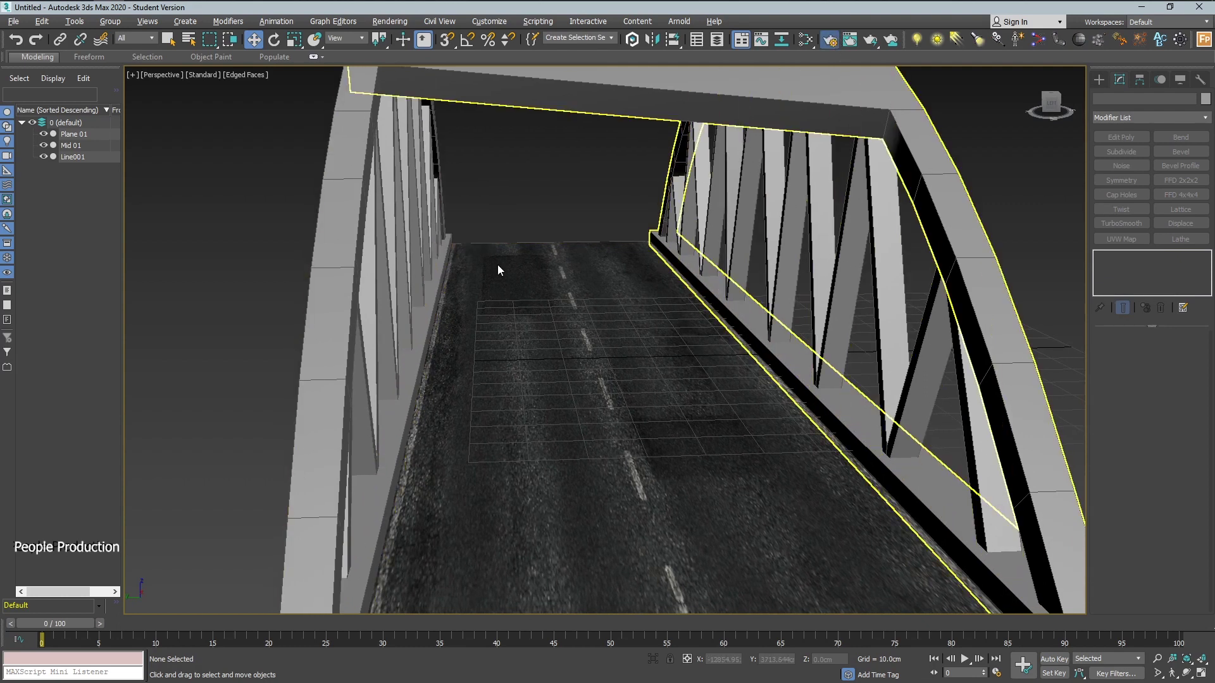
key("F10")
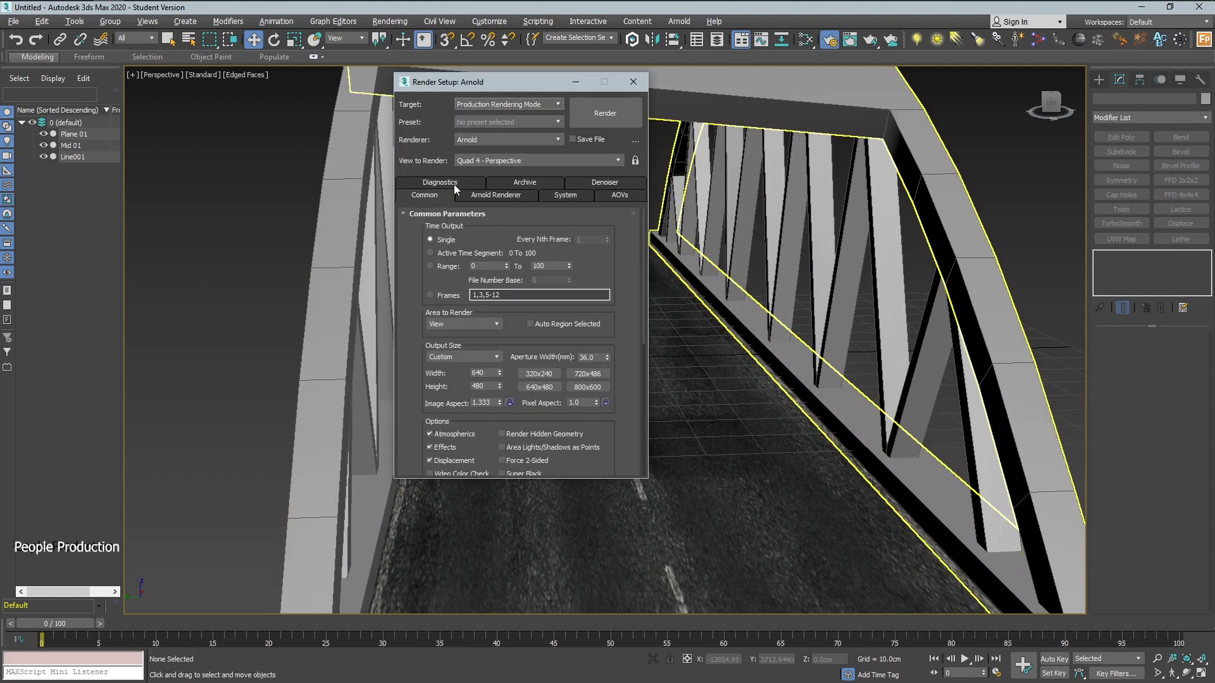
scroll(518, 334, "down", 2)
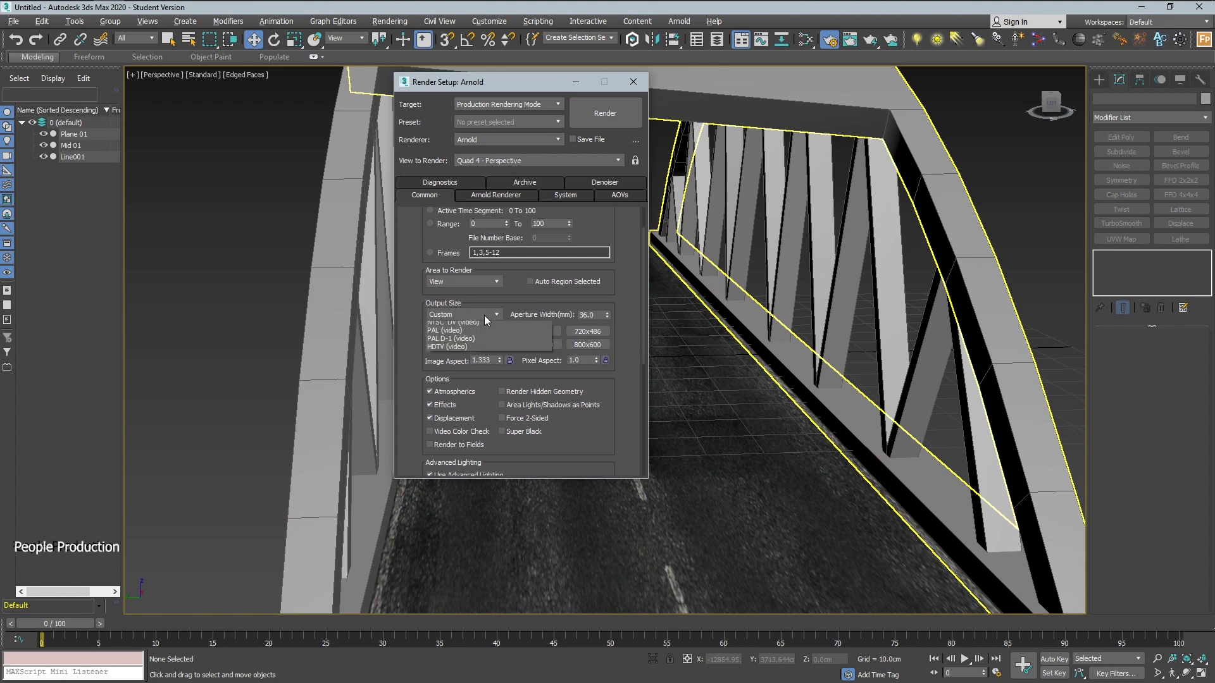
left_click(464, 472)
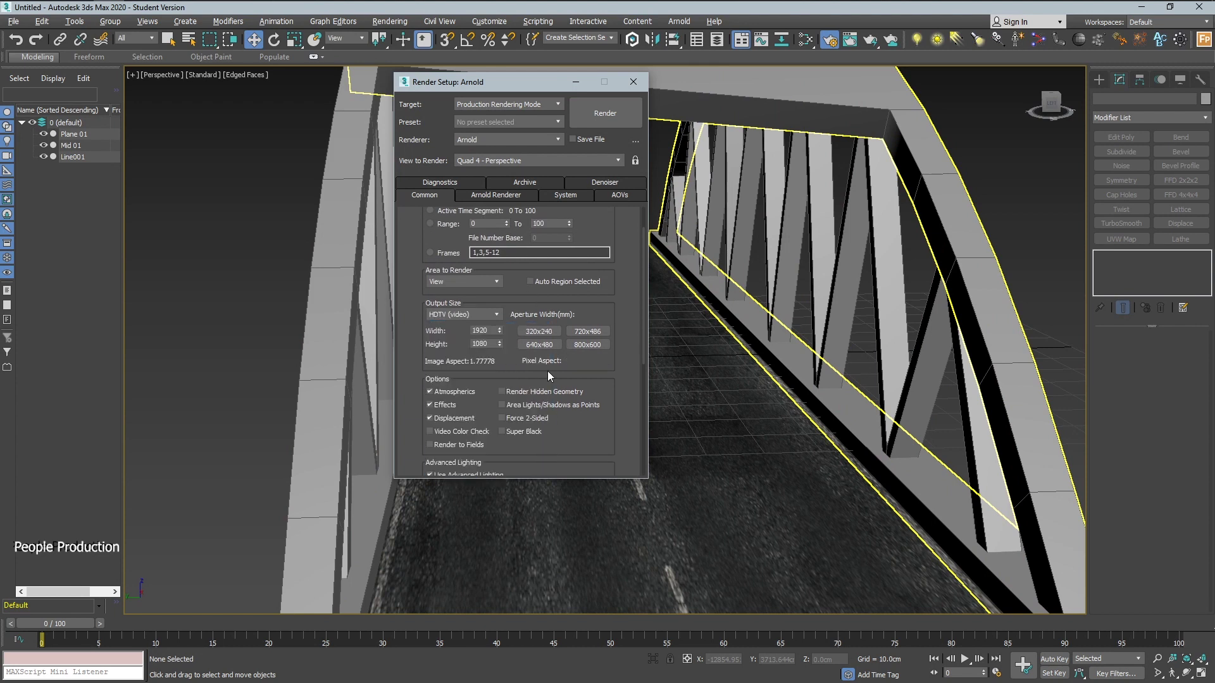
left_click(633, 82)
Select the Mid 01 truss, zoom to it and orbit around the bridge
left_click(762, 303)
key("z")
mouse_move(595, 420)
middle_mouse_down("alt")
mouse_move(746, 430)
mouse_move(796, 417)
mouse_move(578, 412)
mouse_move(658, 467)
mouse_move(698, 440)
mouse_move(575, 429)
middle_mouse_up("alt")
scroll(578, 412, "up", 4)
scroll(655, 439, "up", 5)
scroll(655, 439, "down", 1)
scroll(655, 439, "down", 2)
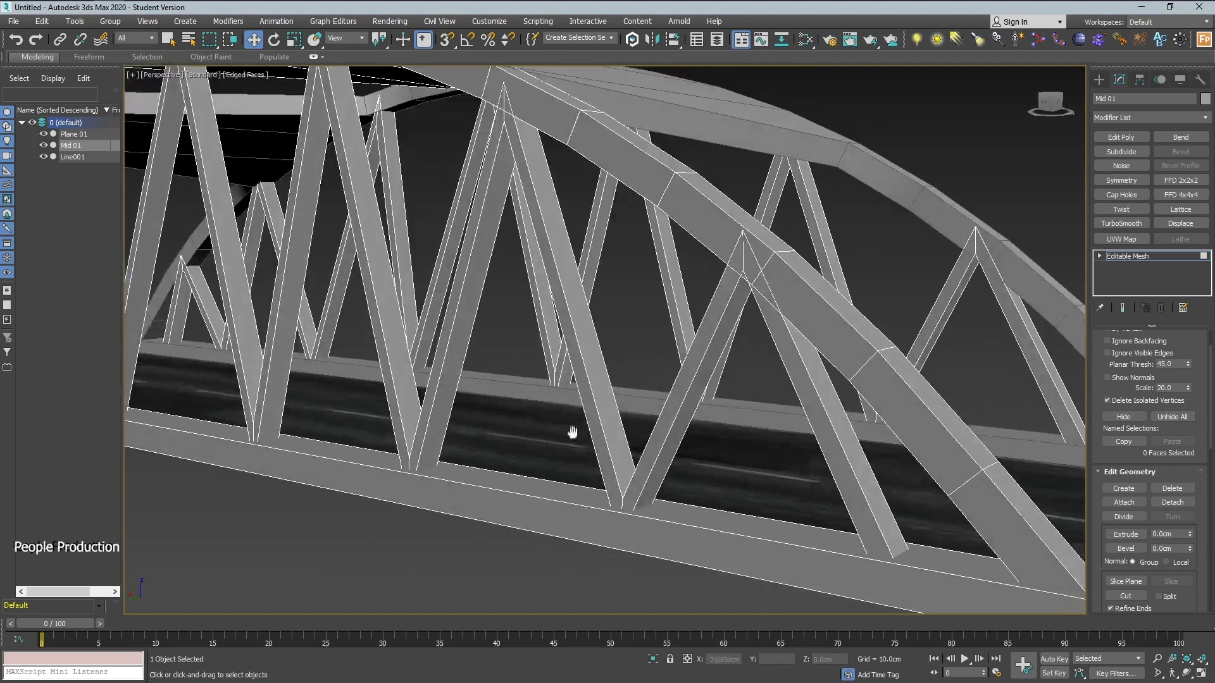
scroll(661, 443, "down", 3)
scroll(662, 443, "down", 3)
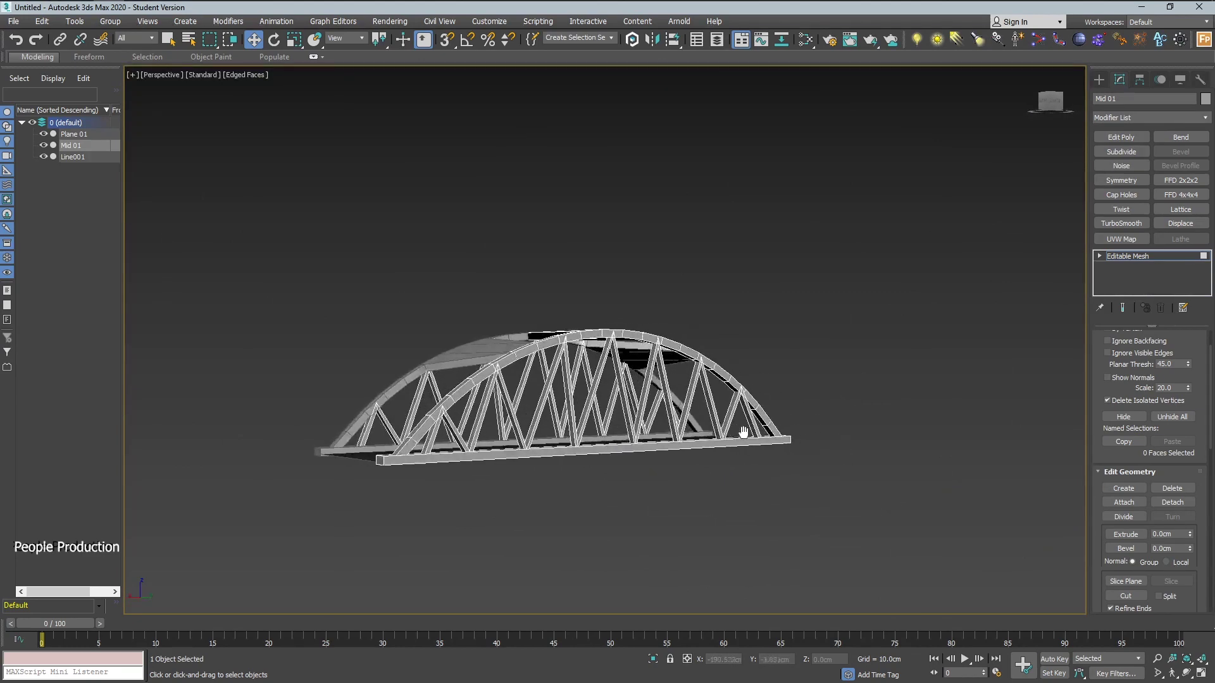